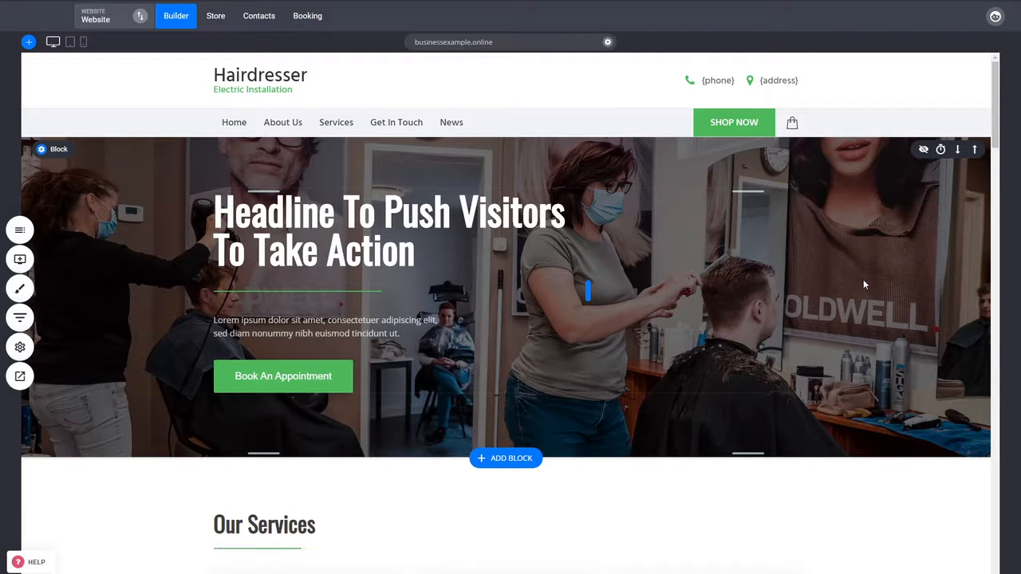
scroll(863, 285, down, 3)
scroll(860, 385, up, 3)
click(20, 231)
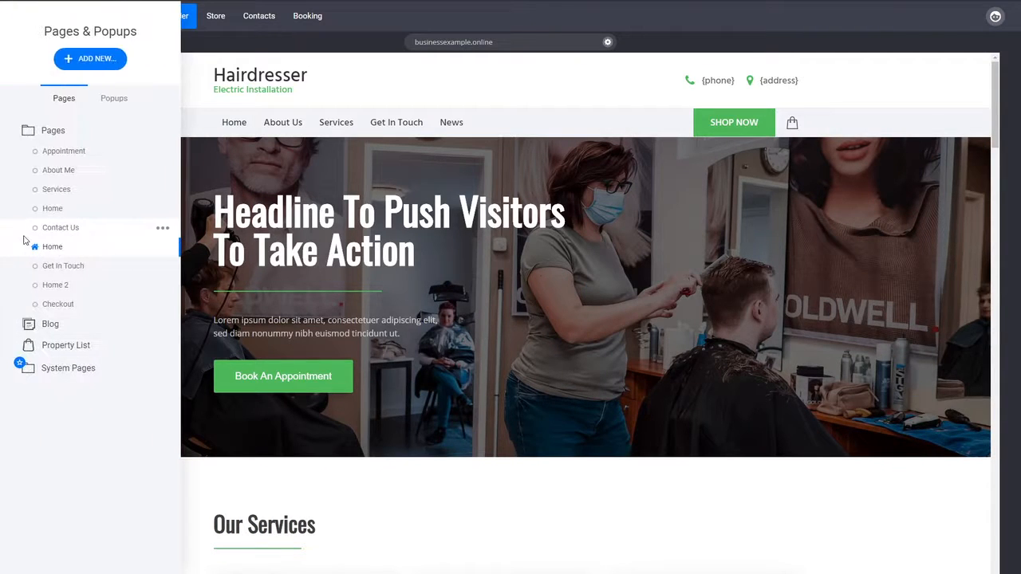
click(268, 249)
Add a new page group named Courses to the website.
click(20, 239)
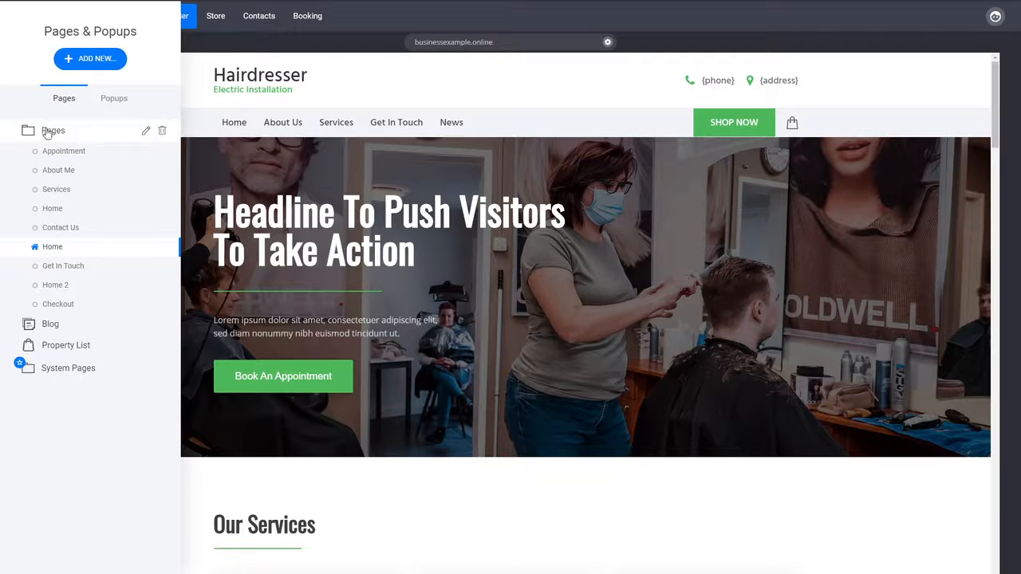
click(89, 67)
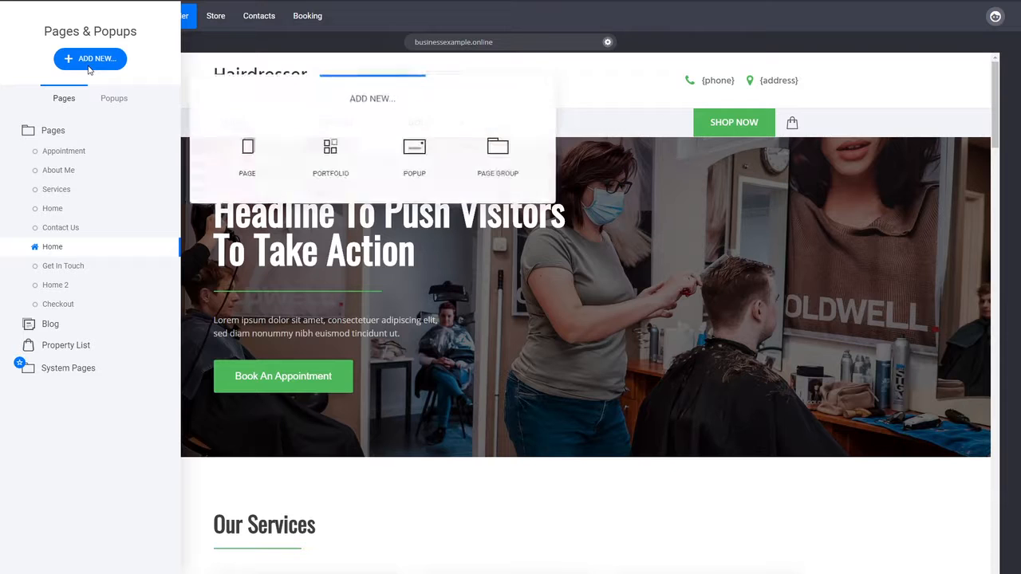
click(514, 162)
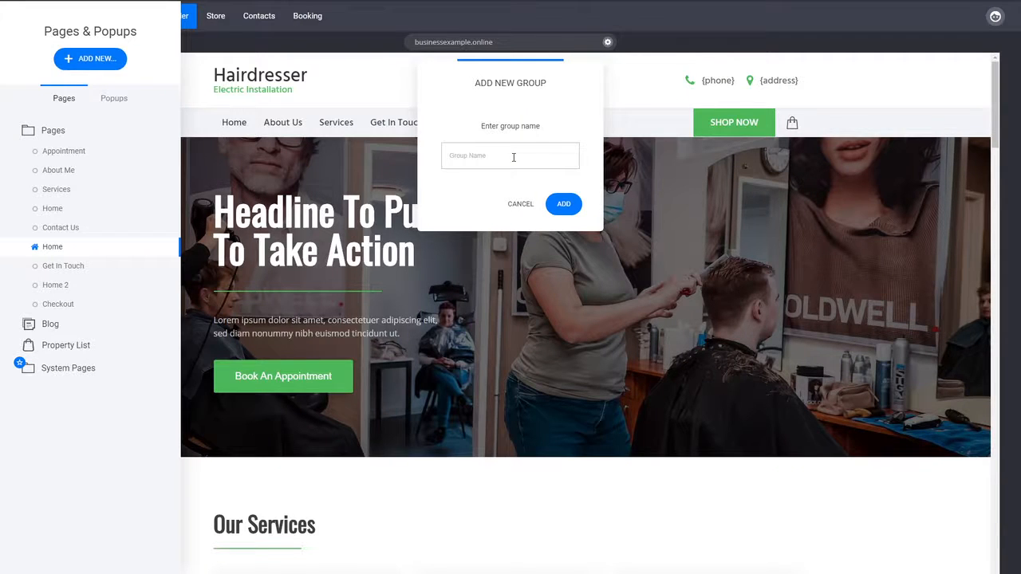
click(514, 157)
text(Courses)
click(572, 207)
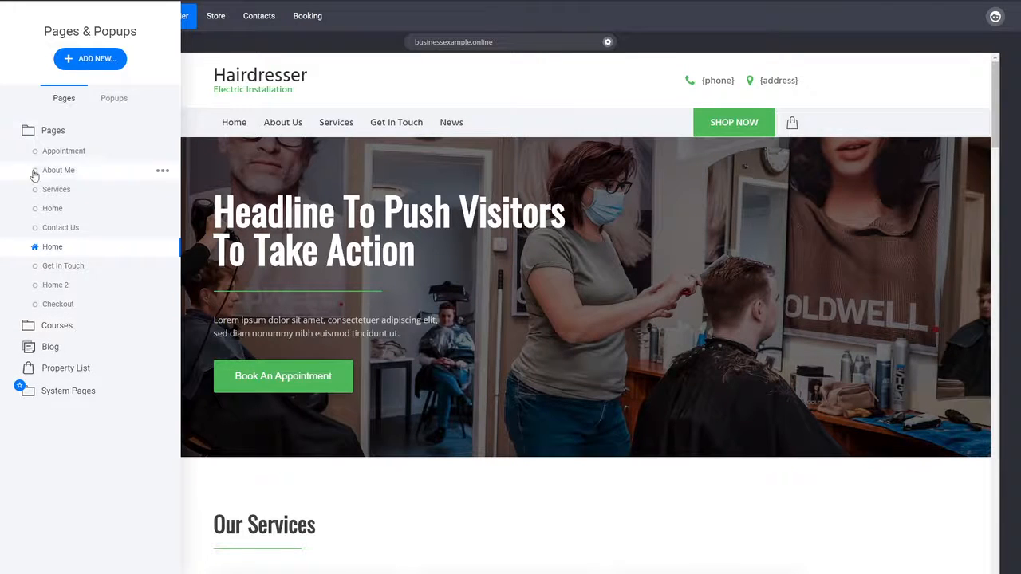
Start adding a new page and look through the Membership / Course templates.
click(99, 61)
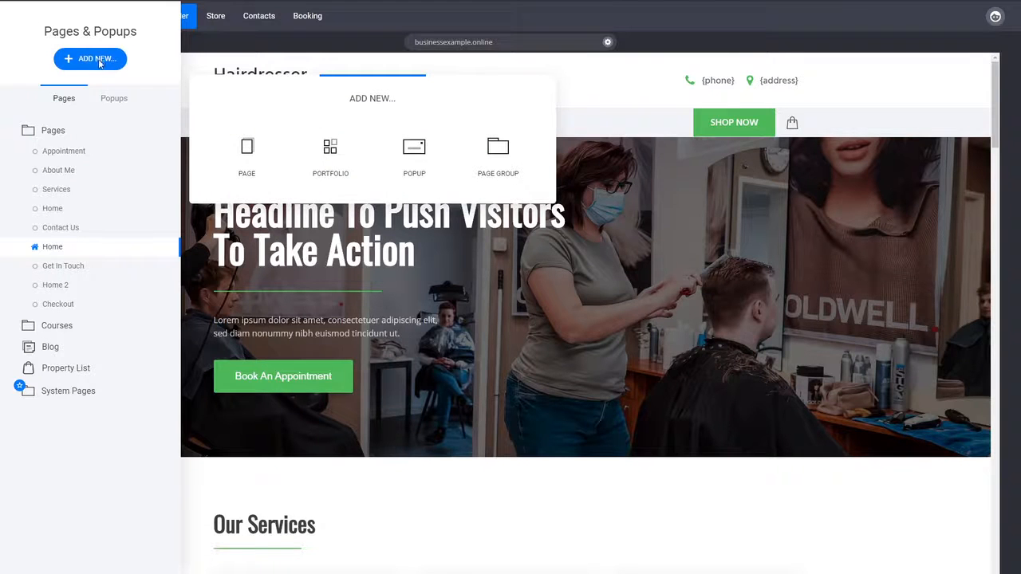
click(238, 152)
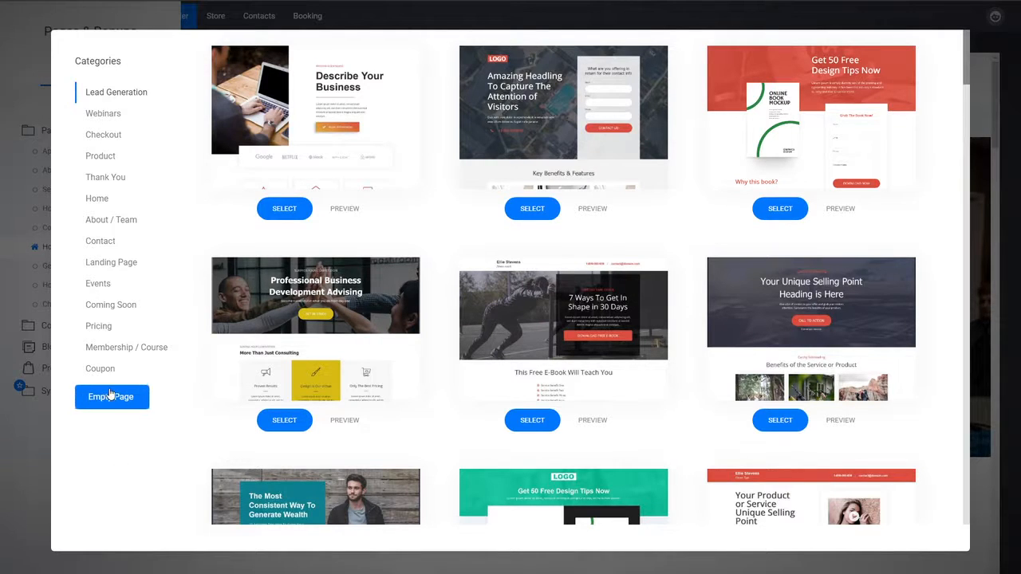
click(127, 351)
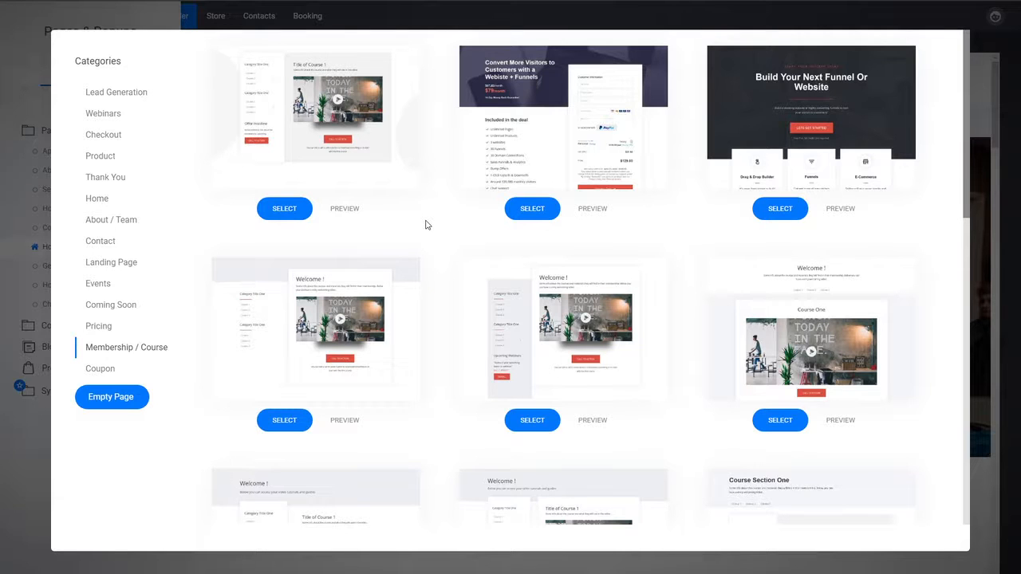
scroll(427, 223, down, 5)
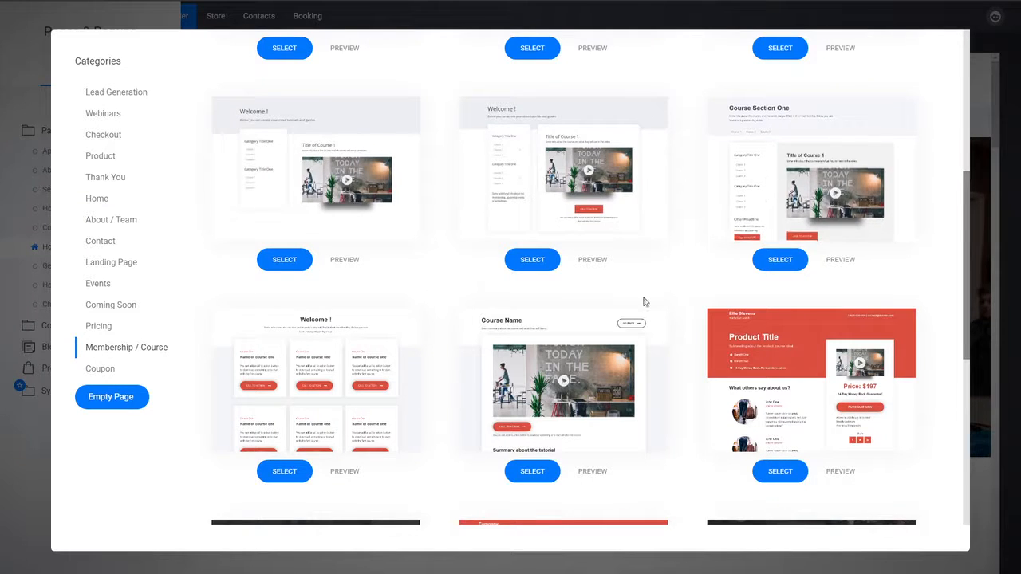
scroll(670, 287, down, 3)
scroll(675, 269, down, 2)
scroll(559, 215, up, 3)
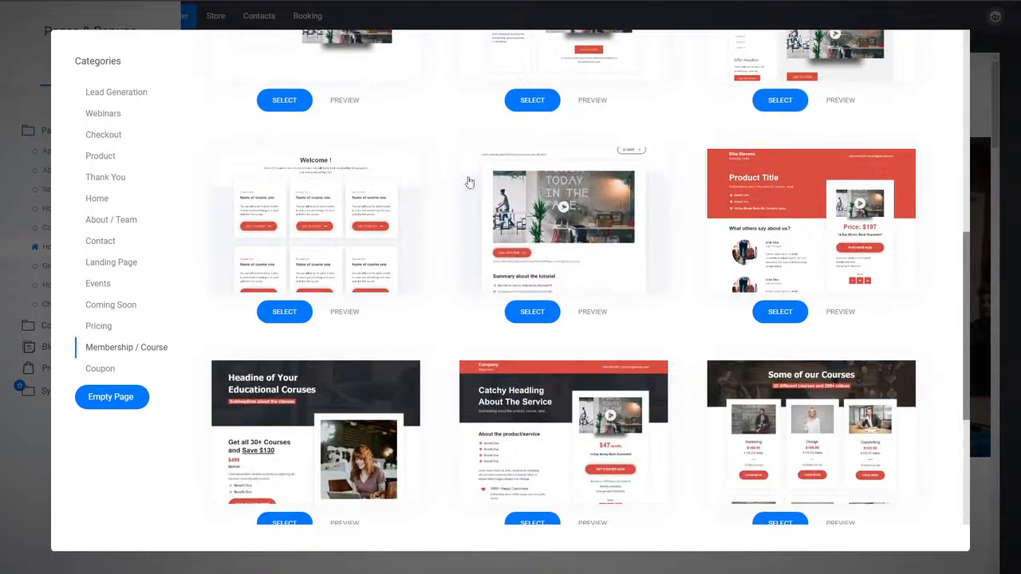
scroll(455, 205, up, 4)
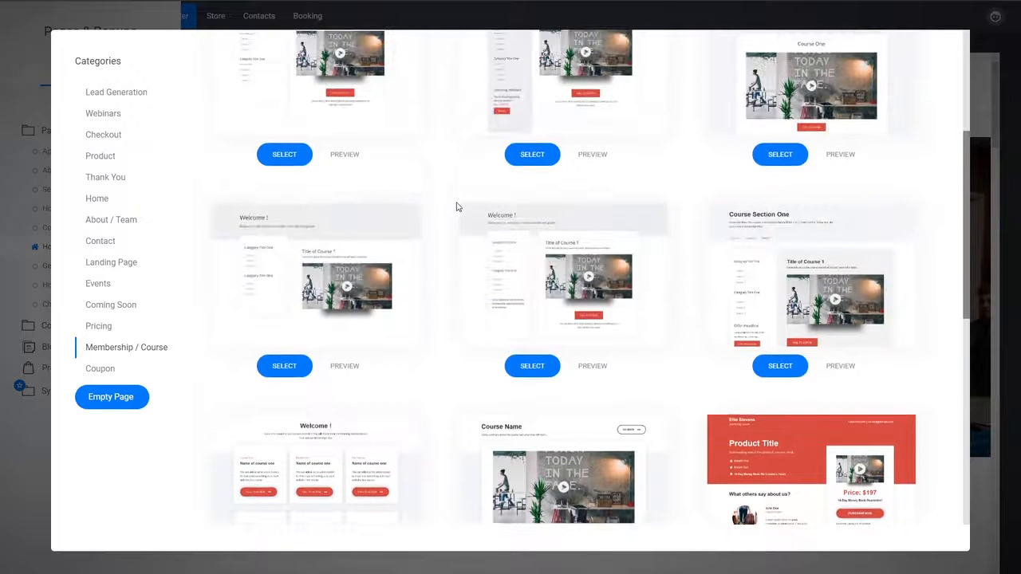
scroll(447, 206, up, 1)
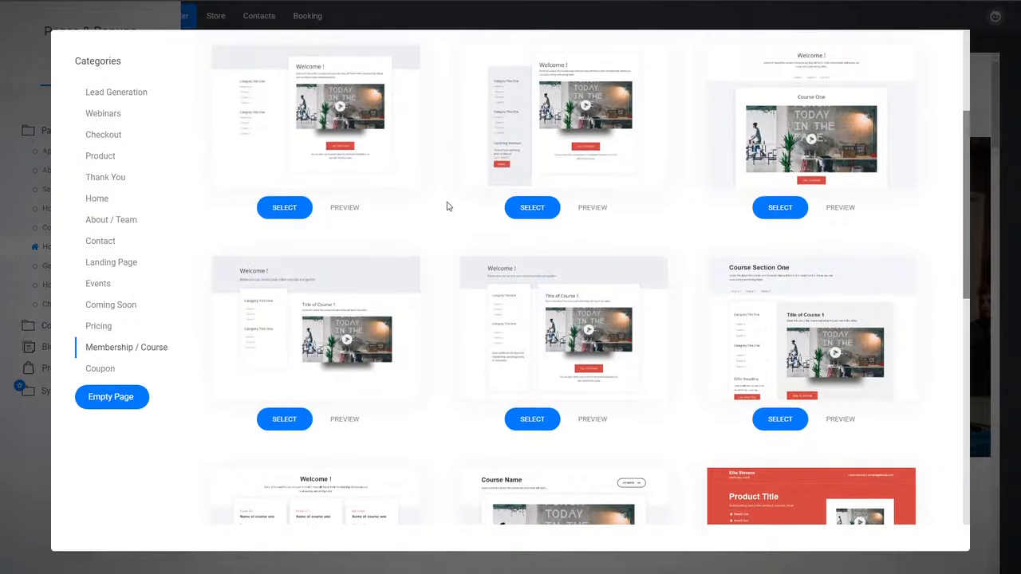
scroll(447, 206, down, 4)
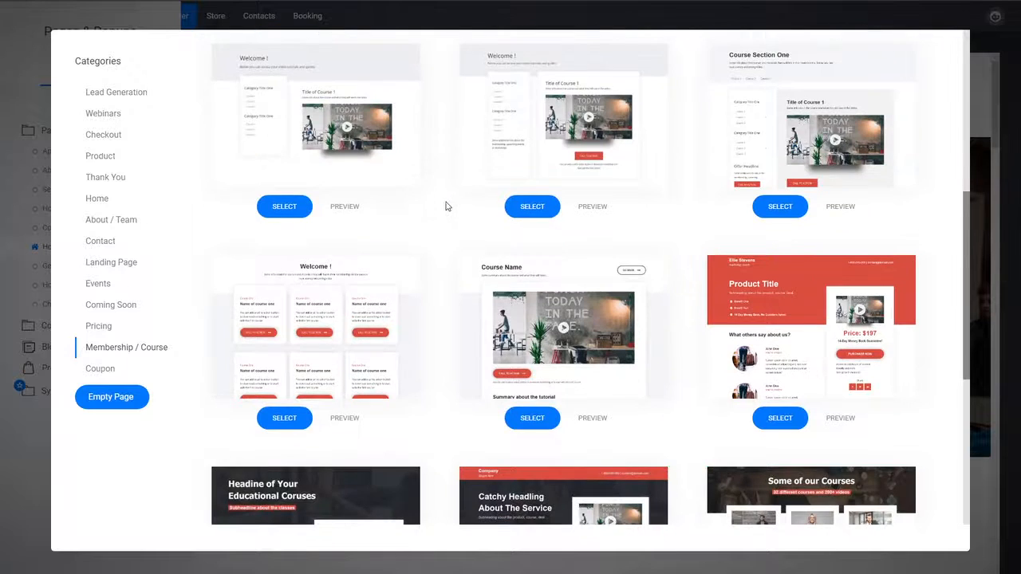
Preview the Course Name template that has one large video and examine its full layout.
click(593, 417)
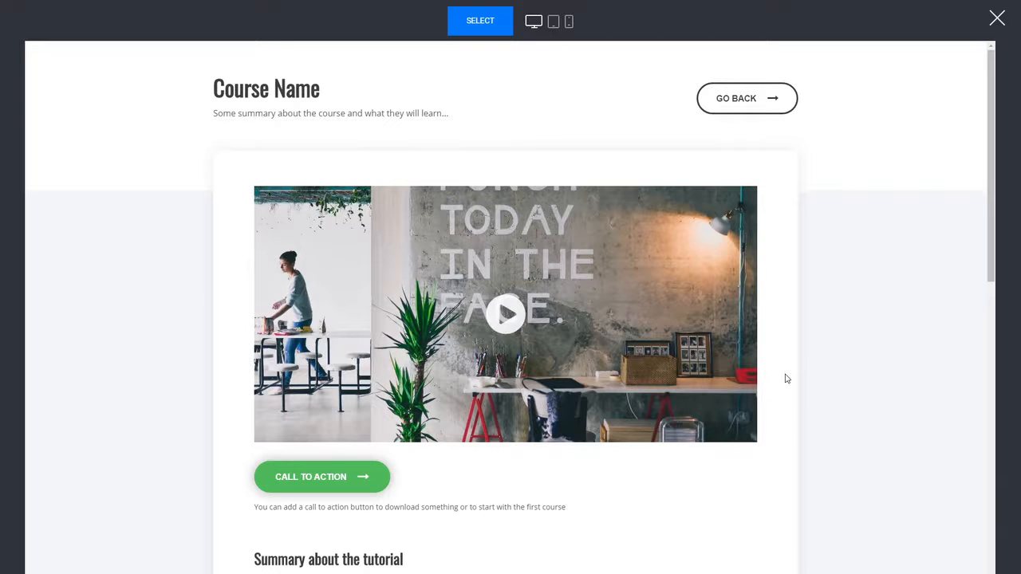
scroll(786, 378, down, 5)
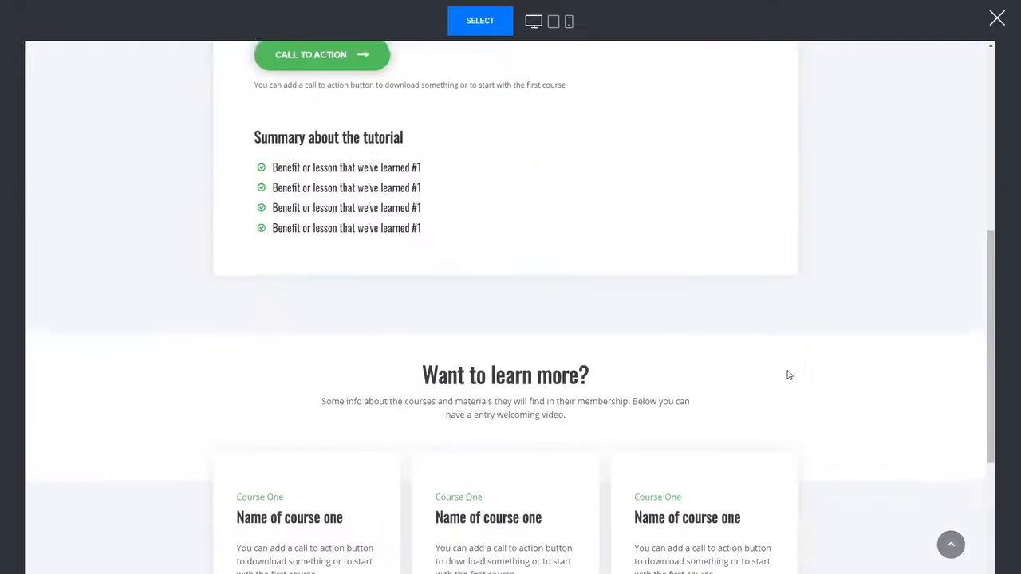
scroll(403, 303, up, 3)
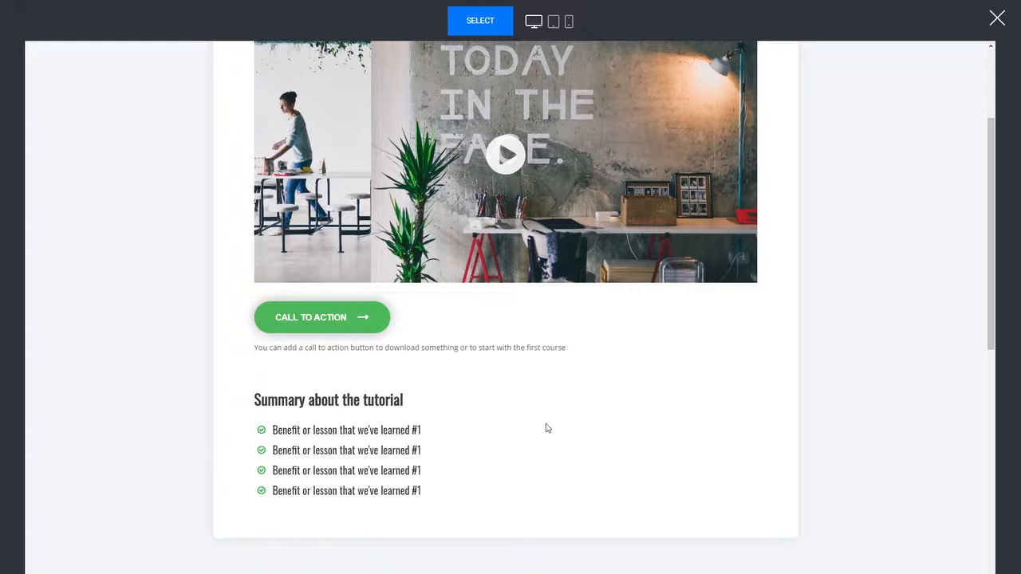
scroll(547, 426, down, 2)
scroll(567, 412, down, 3)
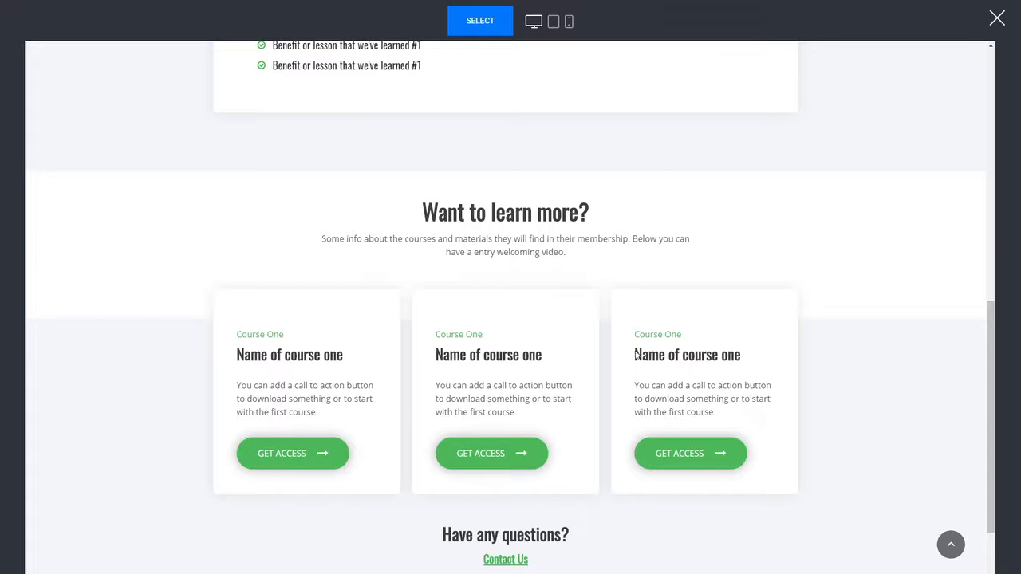
scroll(604, 346, up, 7)
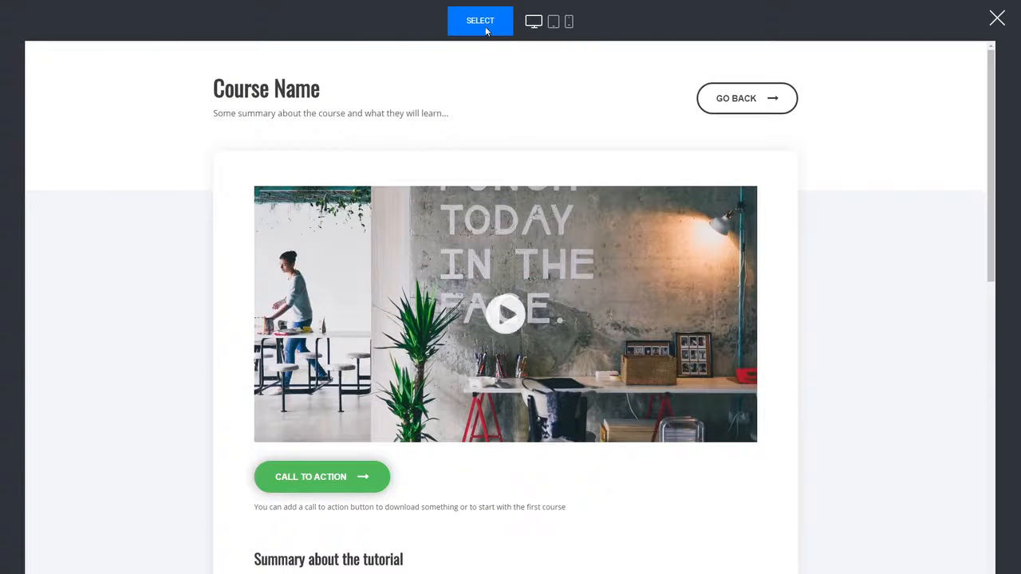
Create a page named Lesson 1 from the previewed template and assign it to the Courses group.
click(480, 22)
text(Lesson 1)
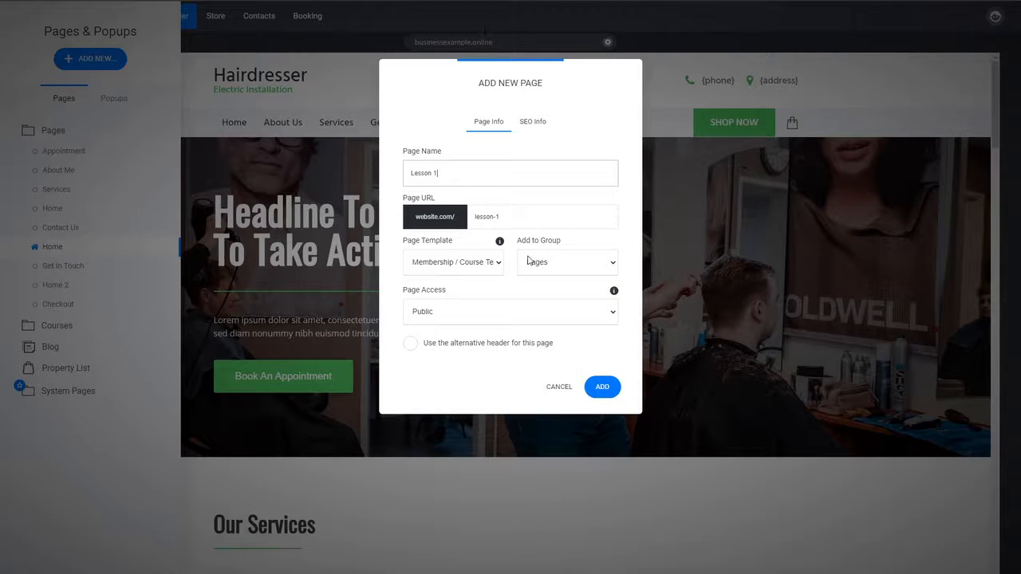
click(556, 269)
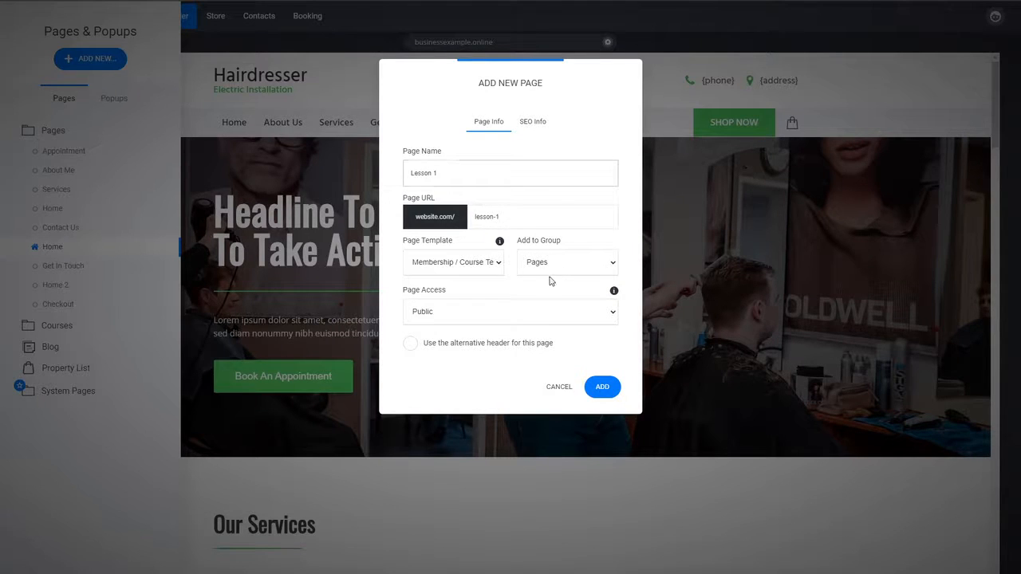
click(533, 293)
drag(453, 173, 365, 168)
click(559, 291)
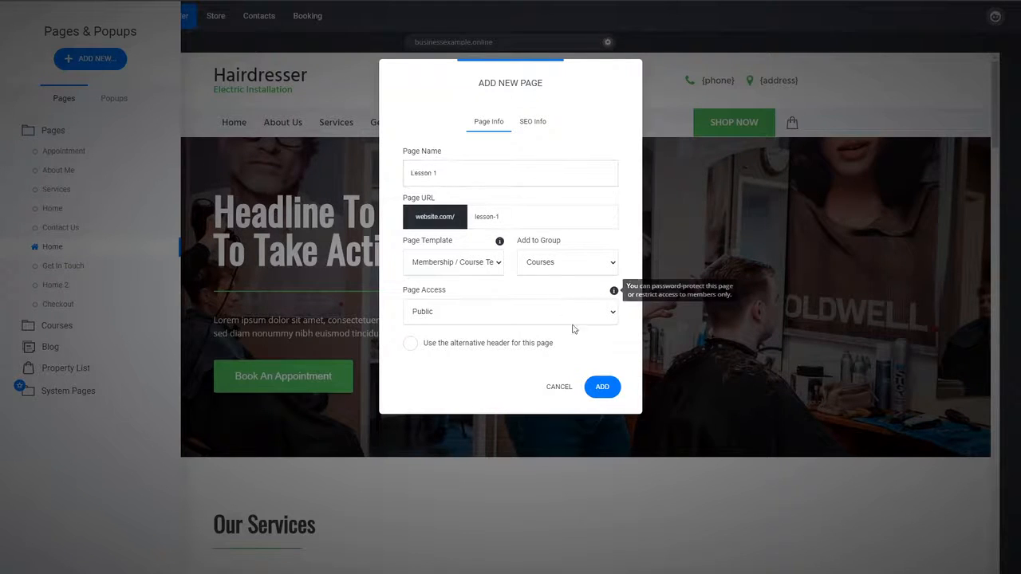
click(602, 387)
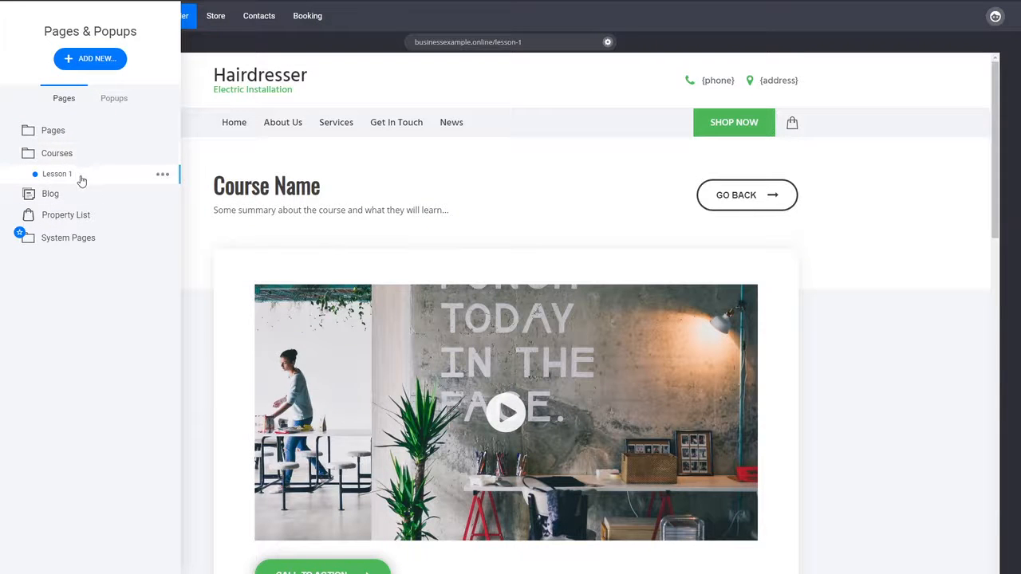
Examine the editable elements of the Lesson 1 page: the heading, the Go Back button's settings and the video.
click(855, 370)
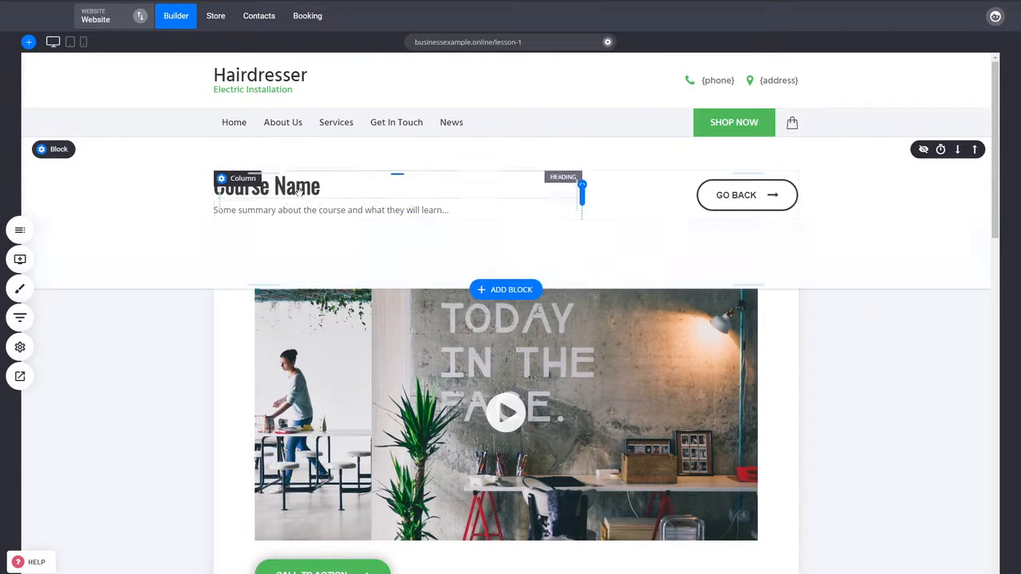
double_click(271, 186)
click(827, 369)
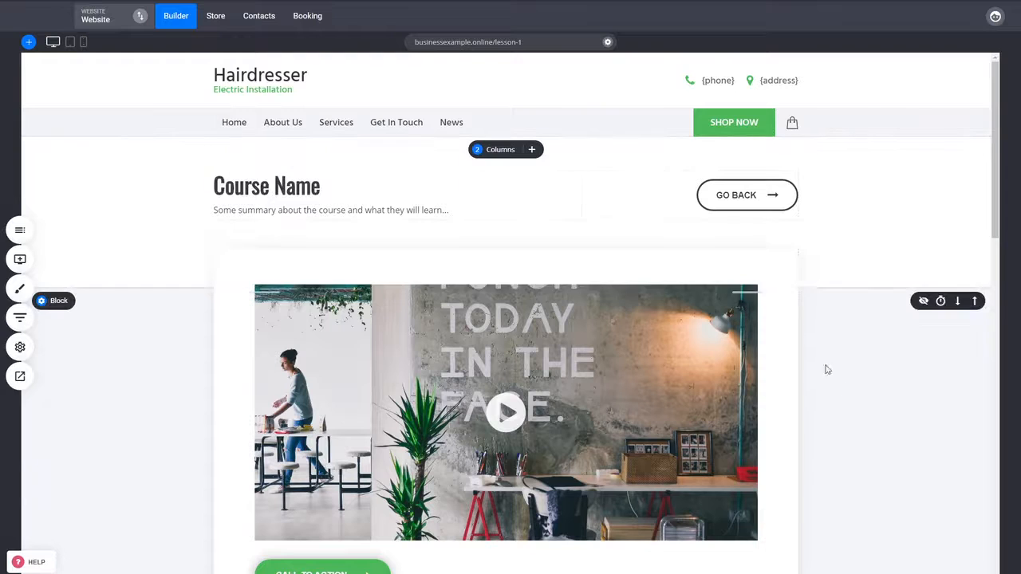
click(743, 199)
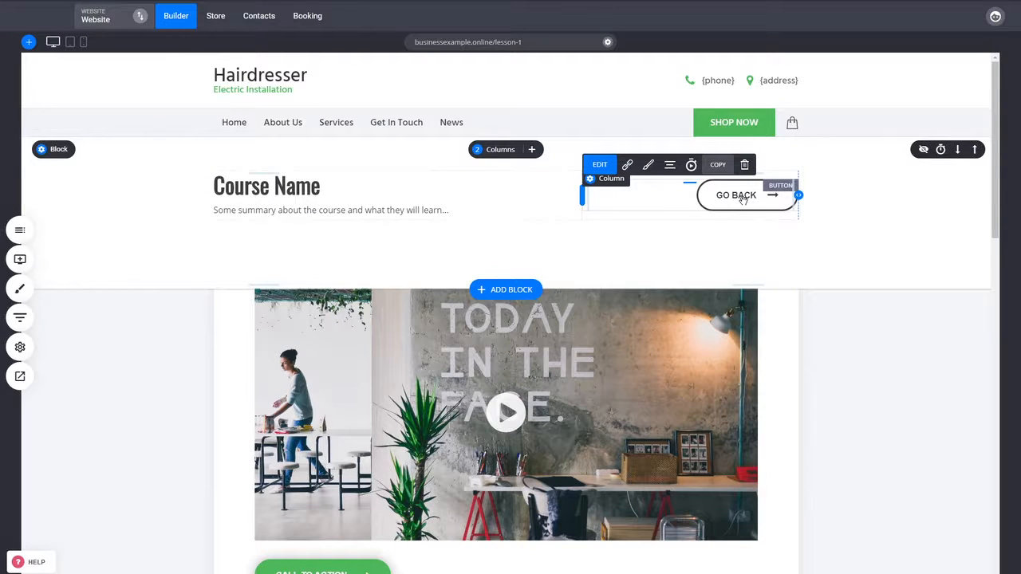
click(889, 389)
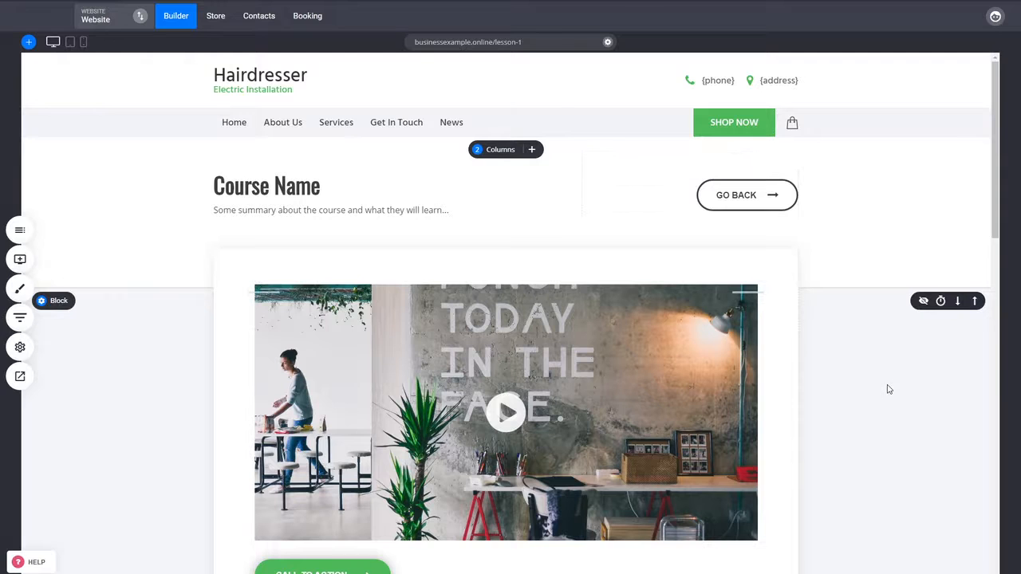
double_click(752, 199)
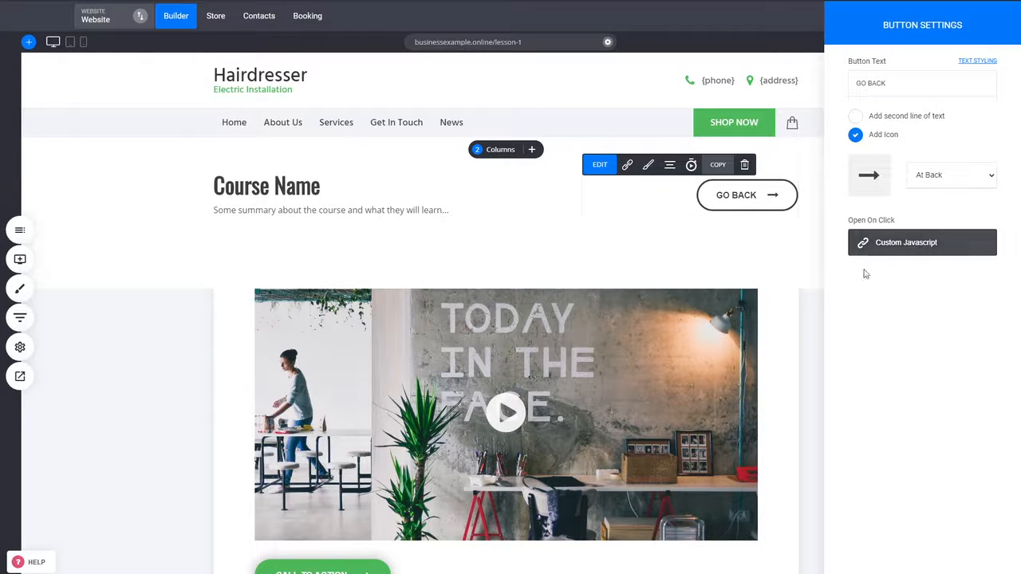
click(810, 329)
double_click(742, 327)
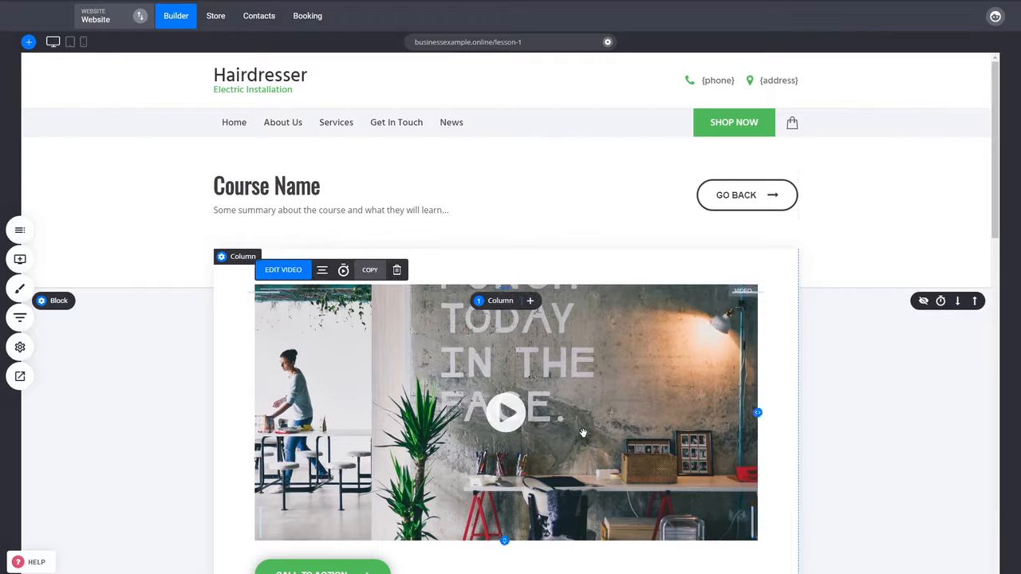
click(687, 380)
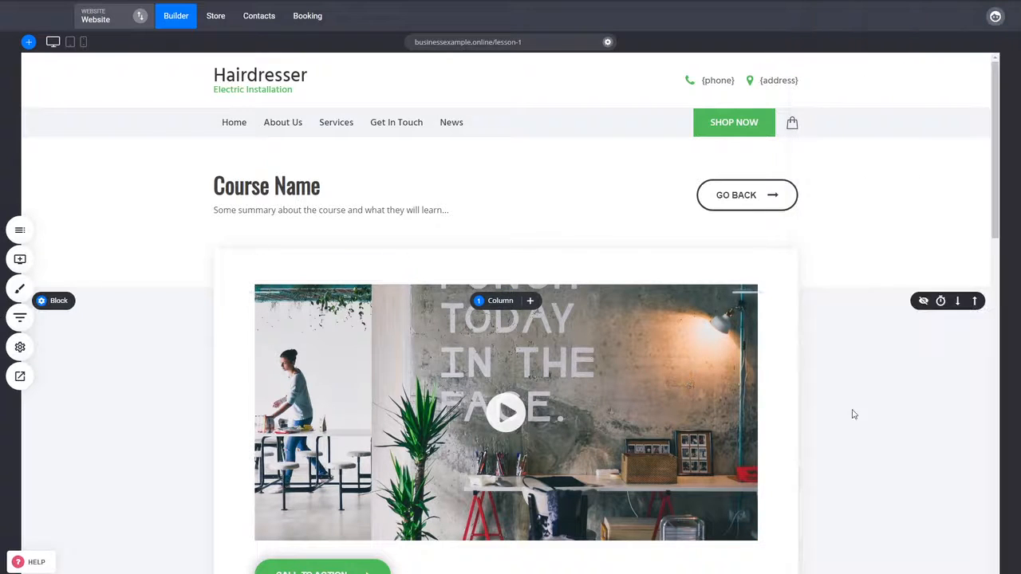
Delete the video widget from the Lesson 1 page.
click(696, 409)
click(396, 269)
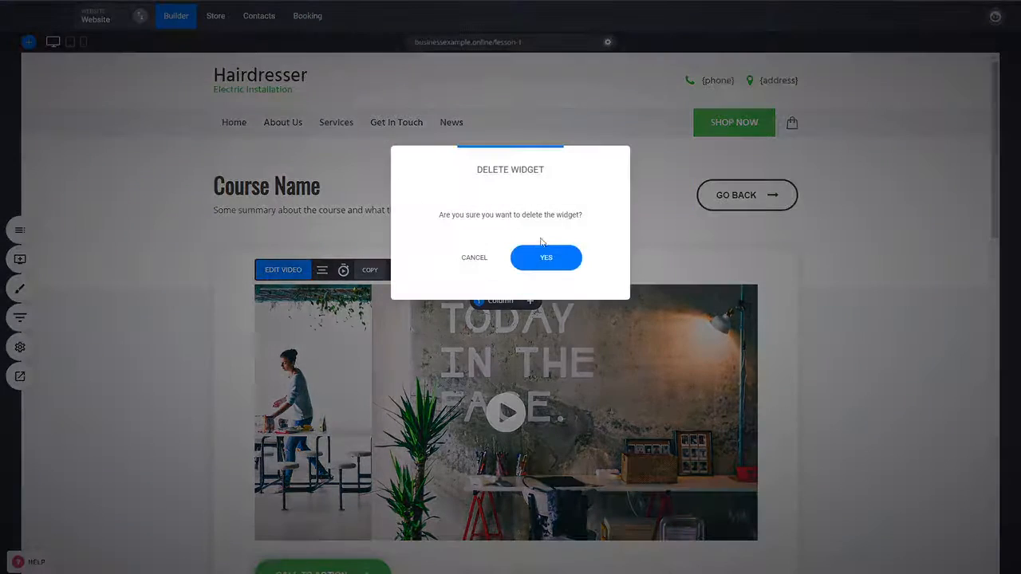
click(546, 258)
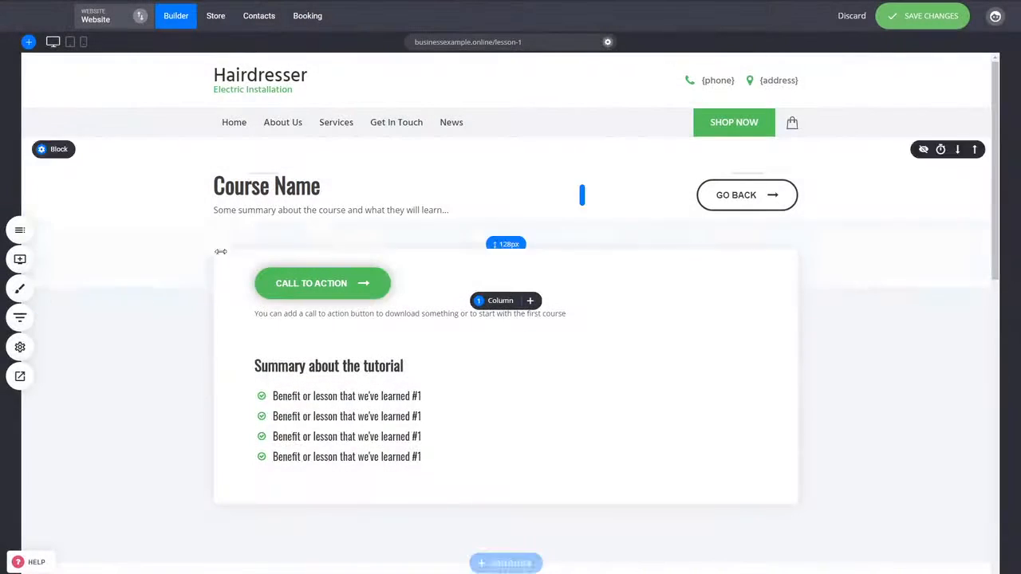
View the widgets that can be added, then discard the unsaved changes to the lesson page.
click(19, 260)
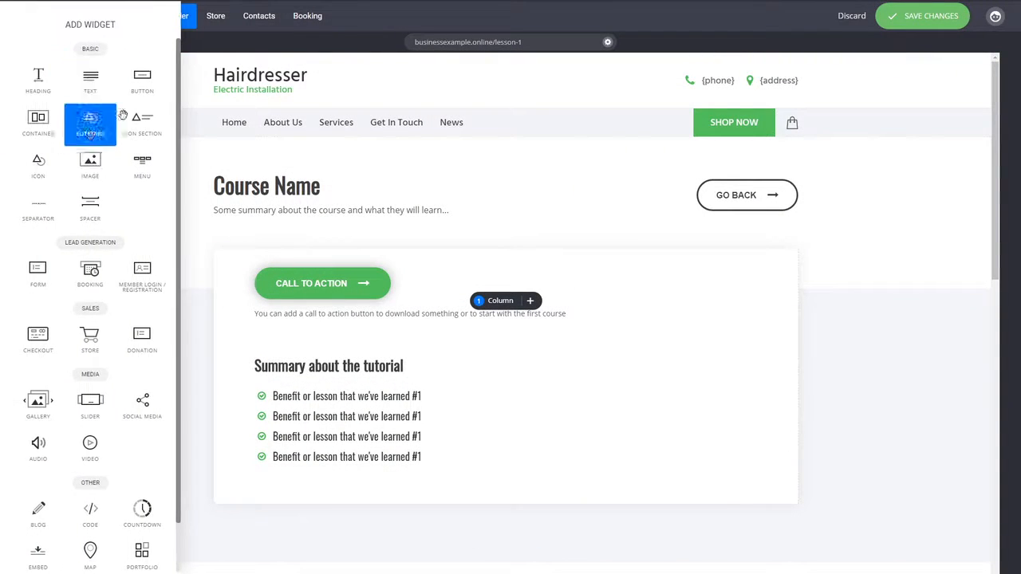
click(861, 358)
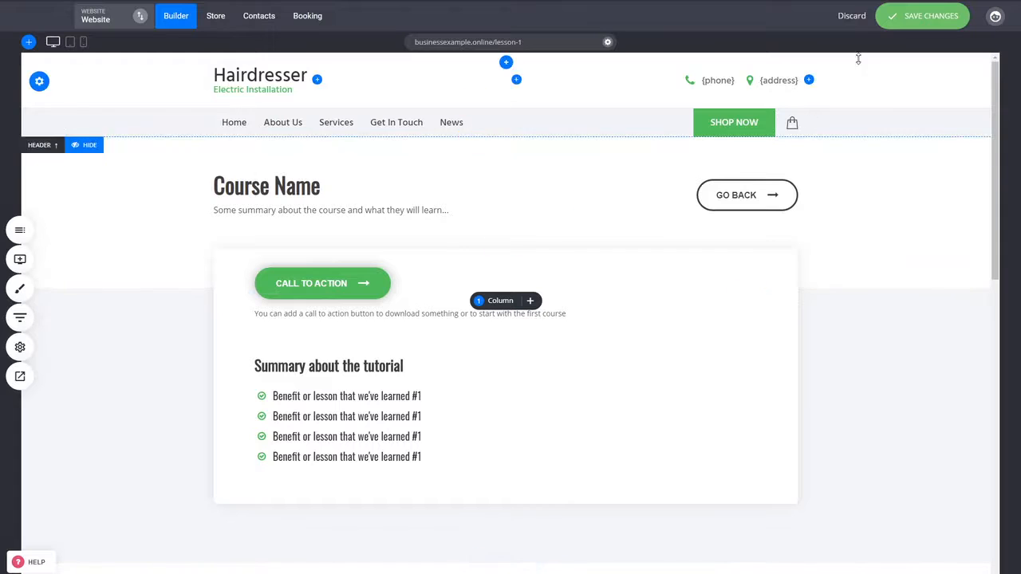
click(852, 17)
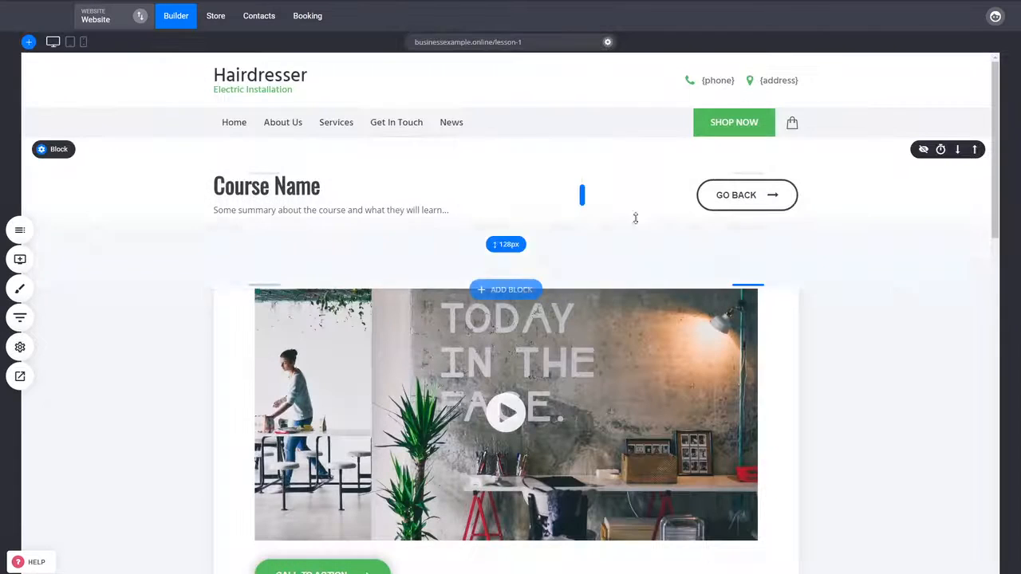
click(21, 233)
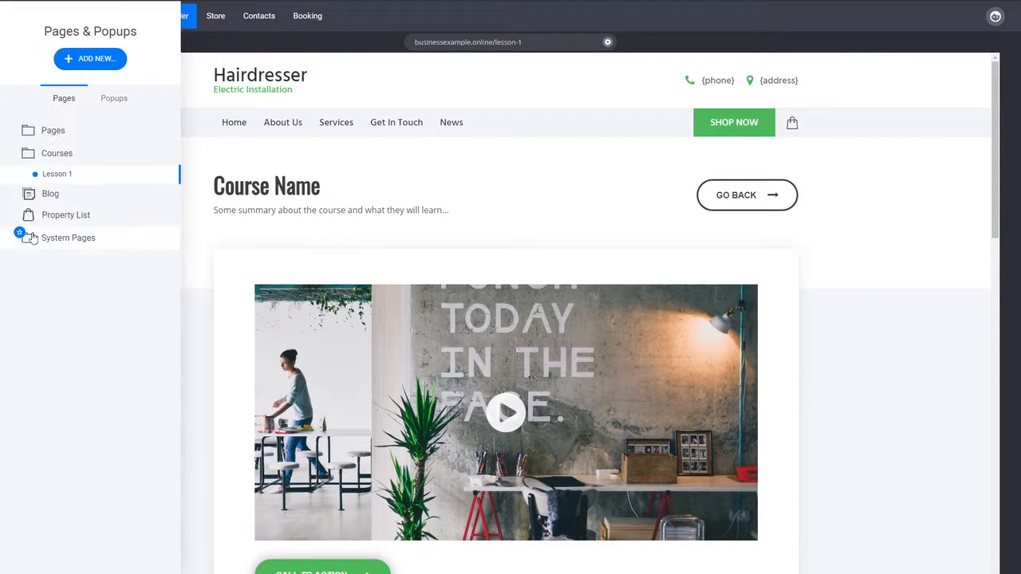
click(764, 358)
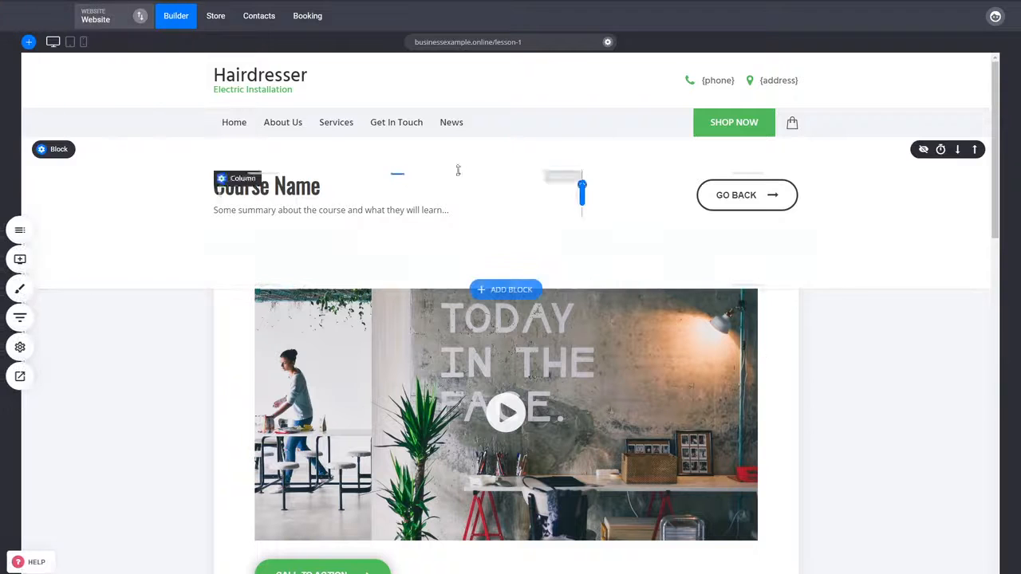
scroll(772, 347, down, 4)
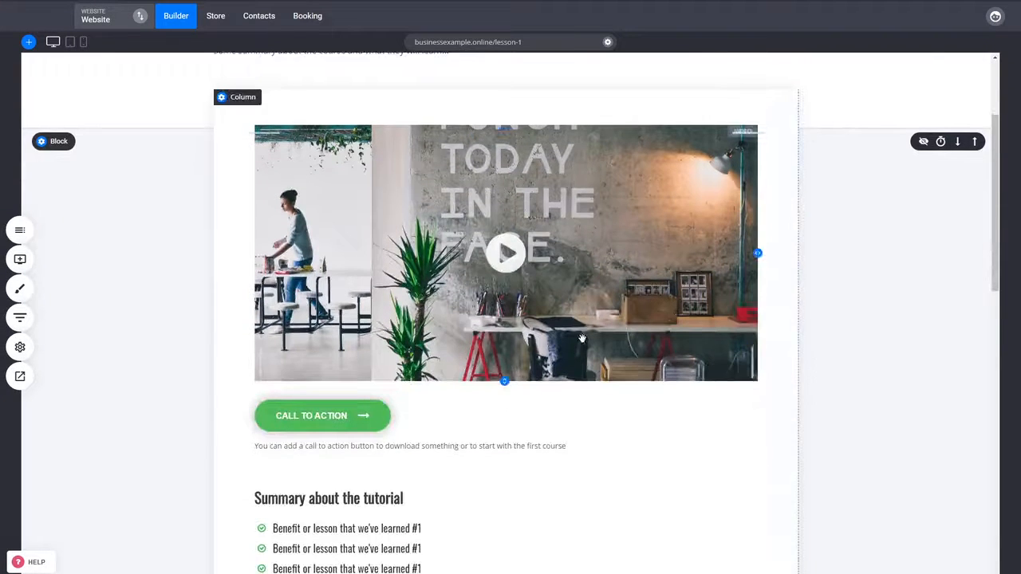
scroll(770, 344, up, 4)
scroll(770, 345, up, 2)
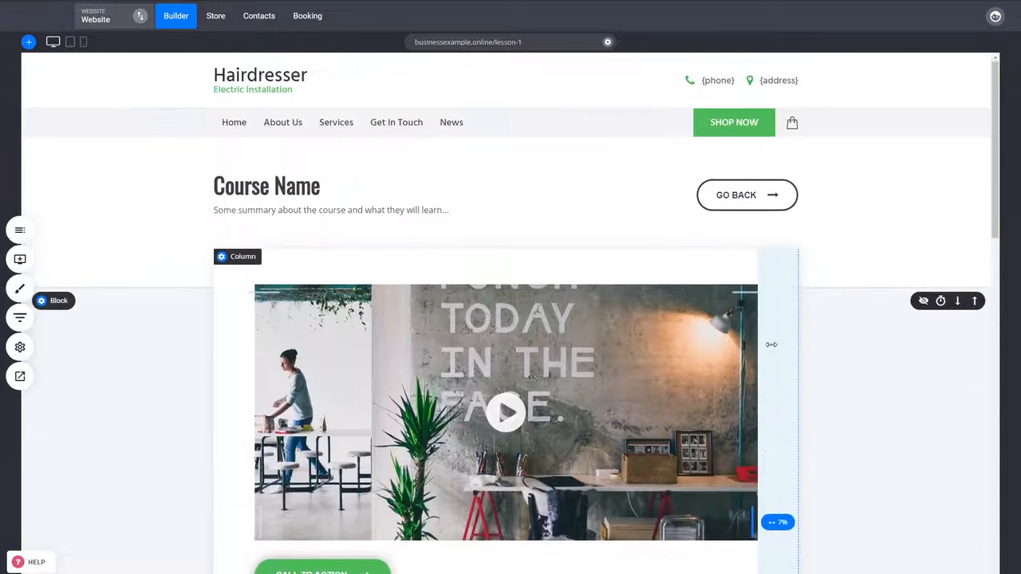
Duplicate the Lesson 1 page in the Courses group.
click(20, 240)
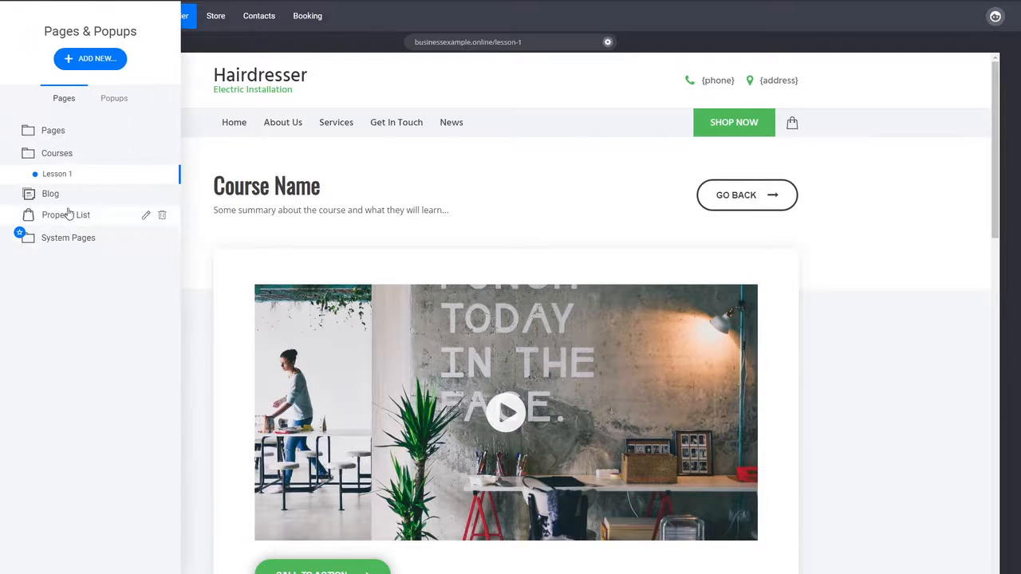
click(162, 175)
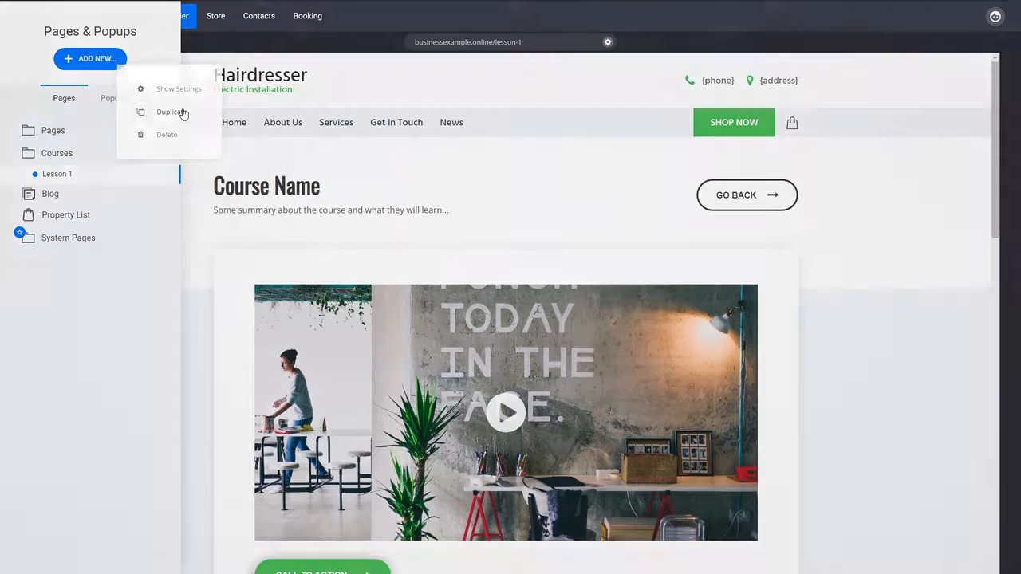
click(171, 112)
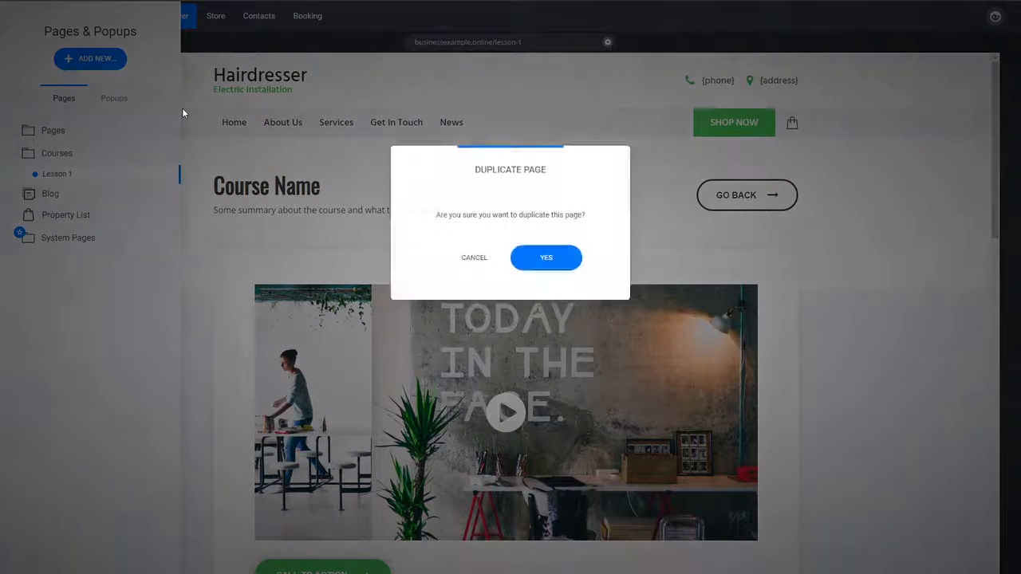
click(544, 259)
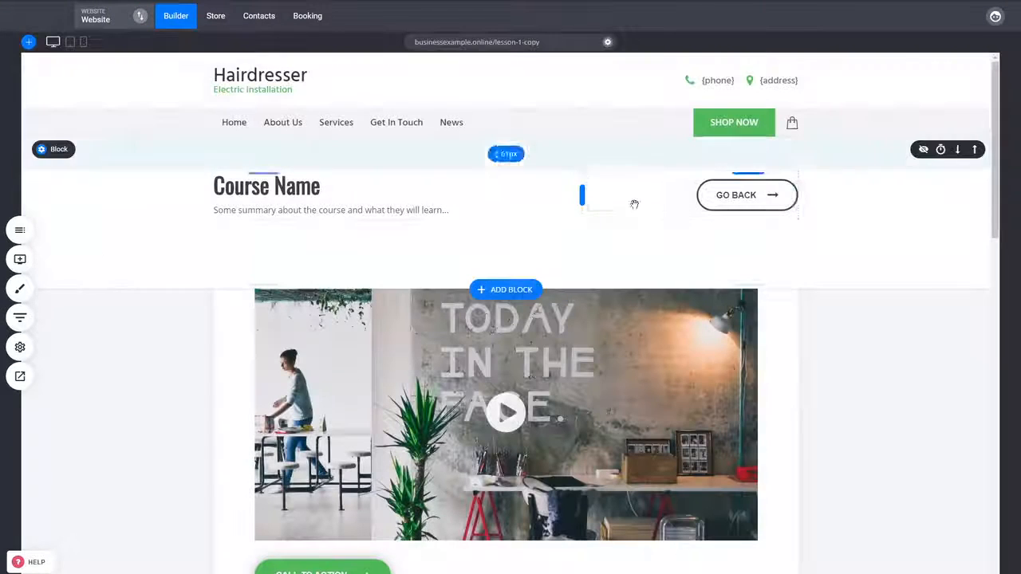
Rename the duplicated lesson page as Lesson 2, set its URL to lesson-2 and save the page settings.
click(20, 231)
click(165, 196)
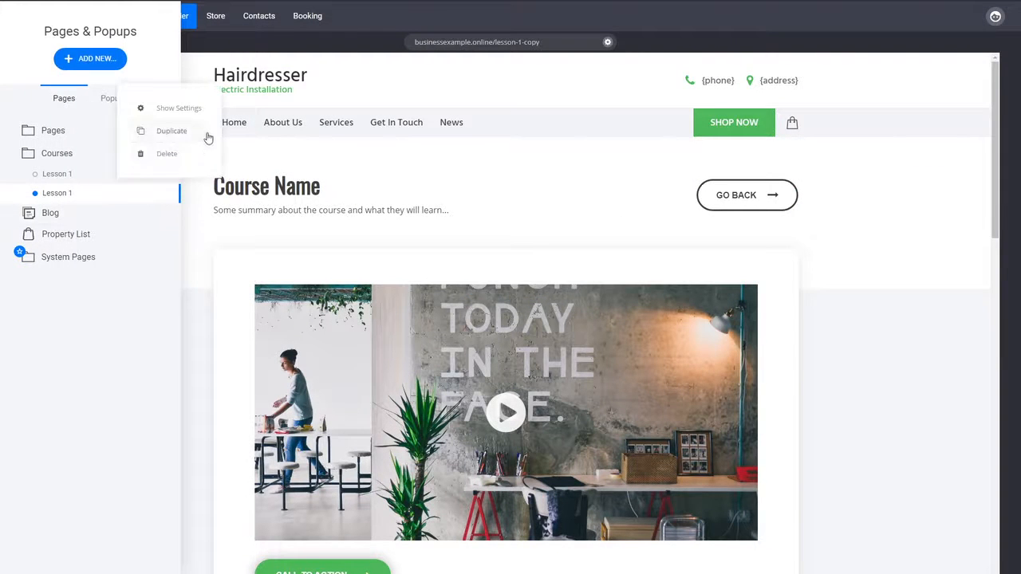
click(179, 108)
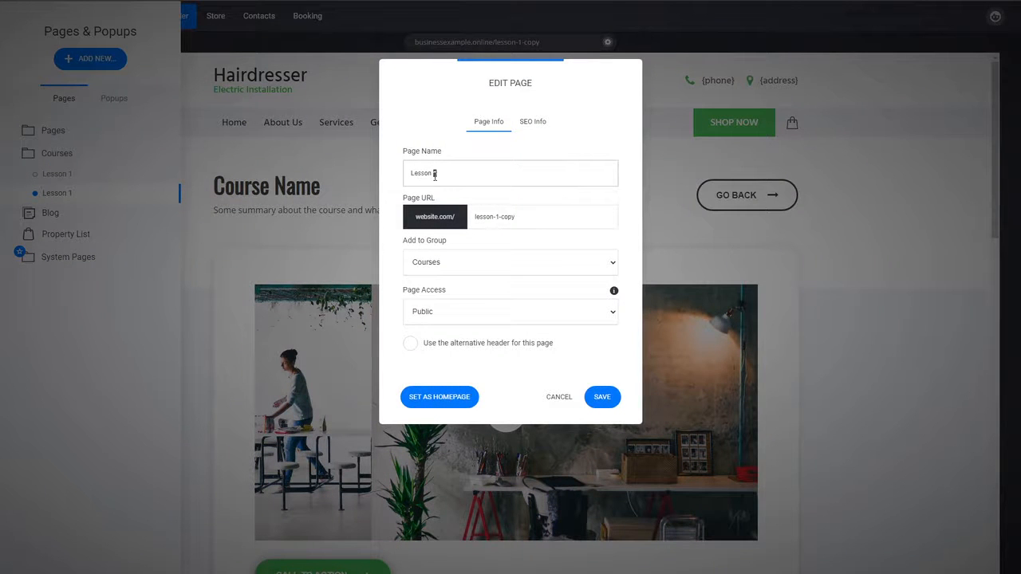
text(2)
drag(517, 217, 496, 217)
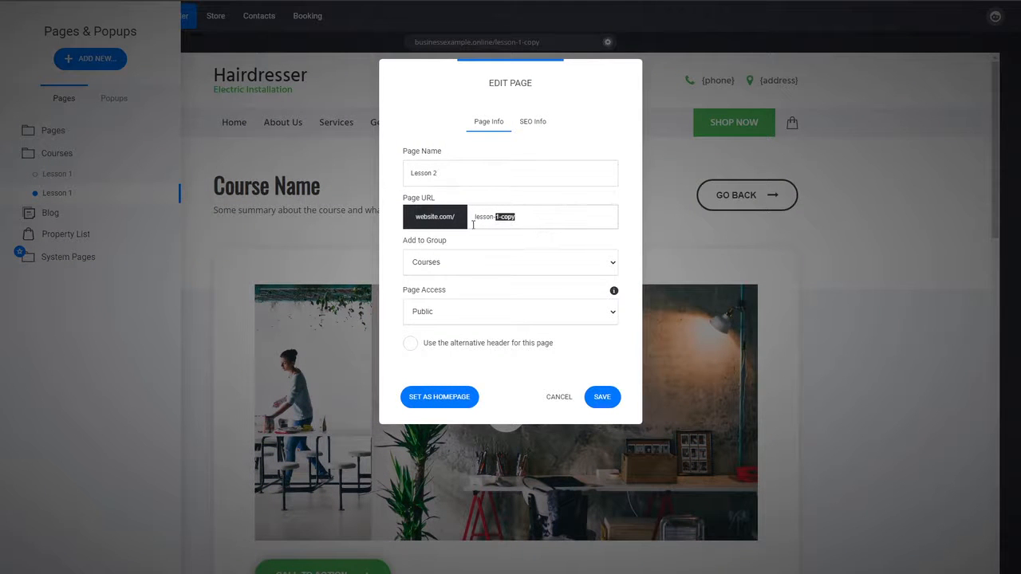
text(2)
click(600, 397)
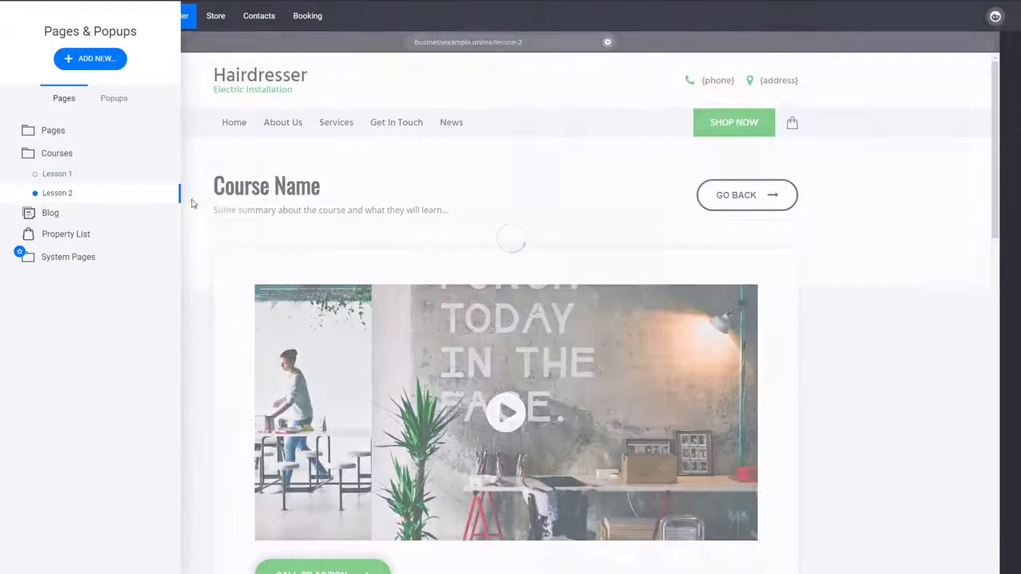
click(877, 393)
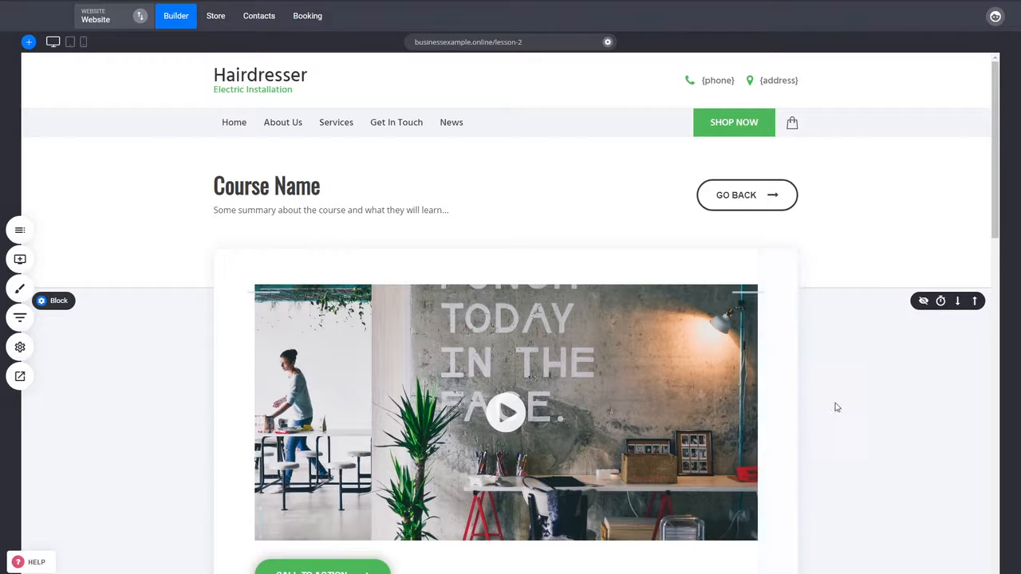
click(20, 230)
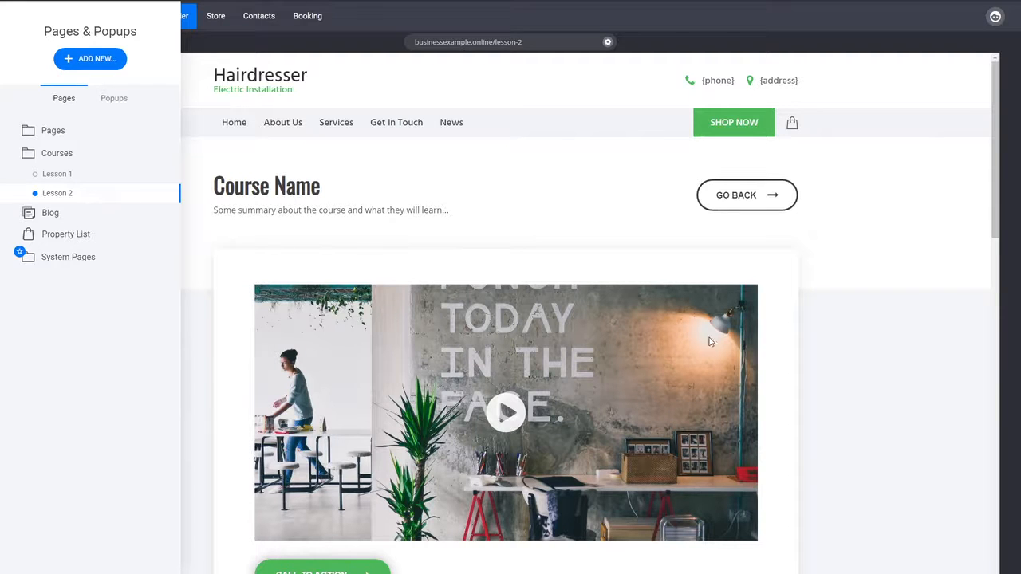
click(843, 365)
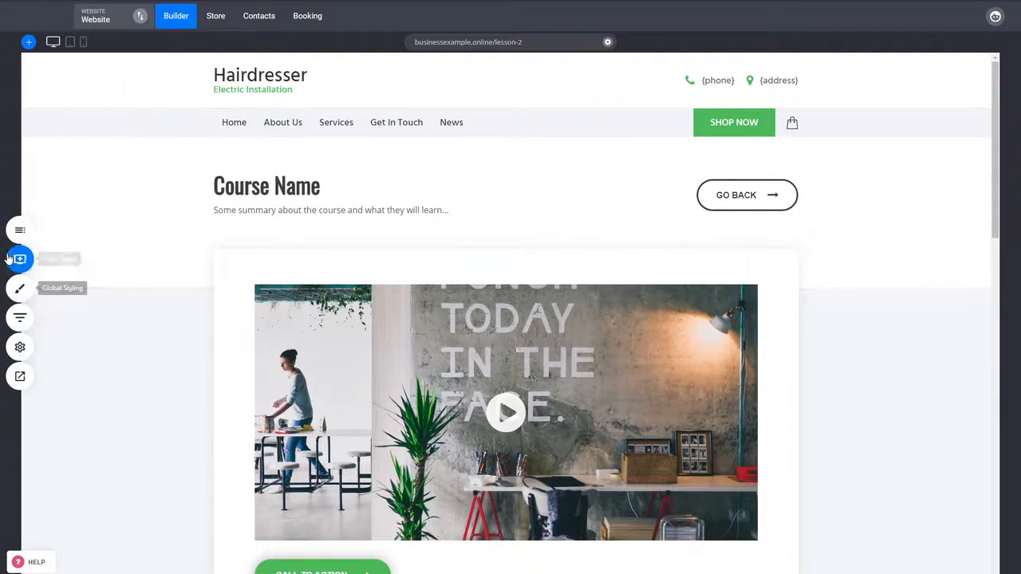
Start adding a new page and preview the Membership / Course template with a Welcome heading and a grid of course cards.
click(20, 230)
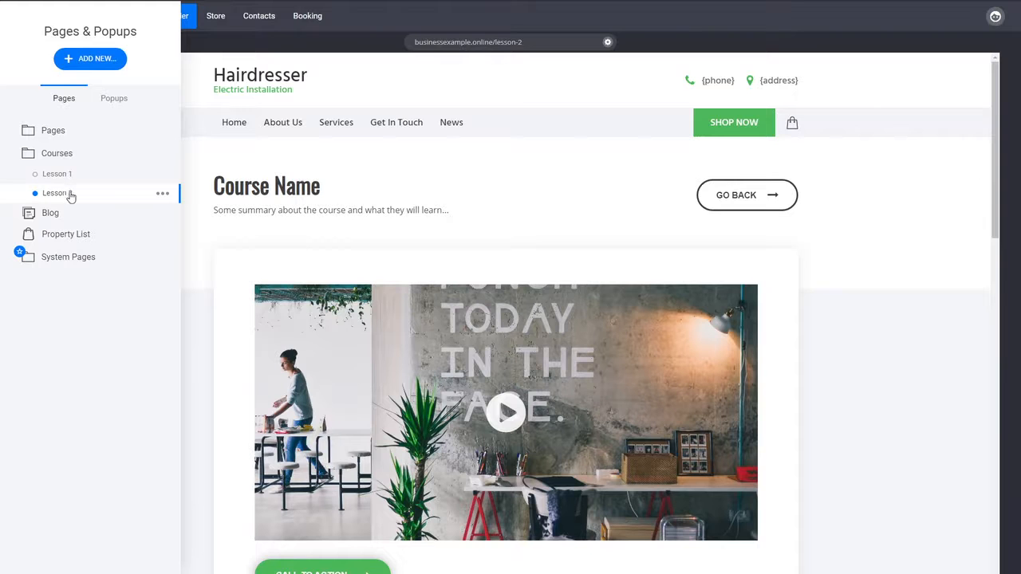
click(95, 61)
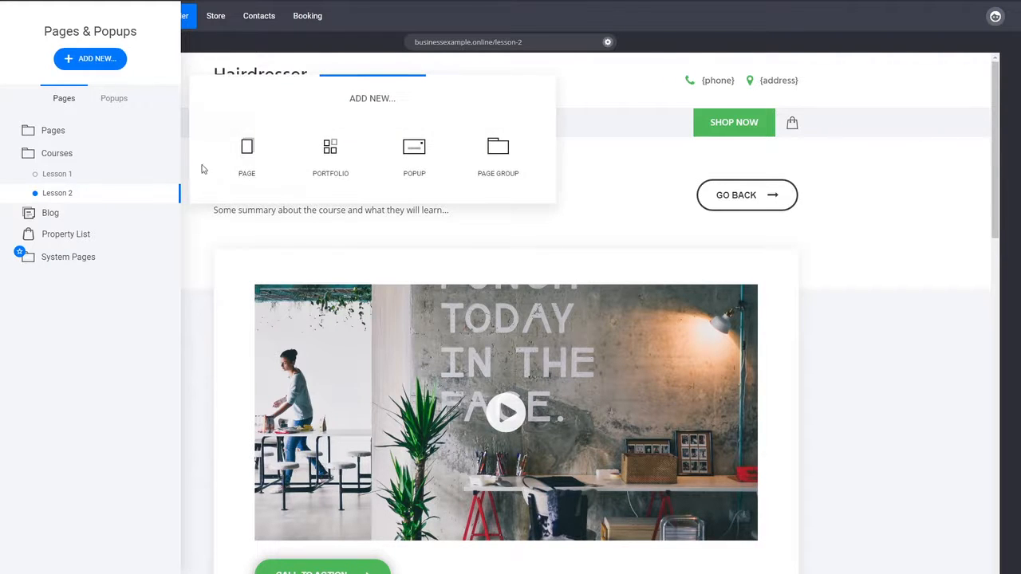
click(243, 156)
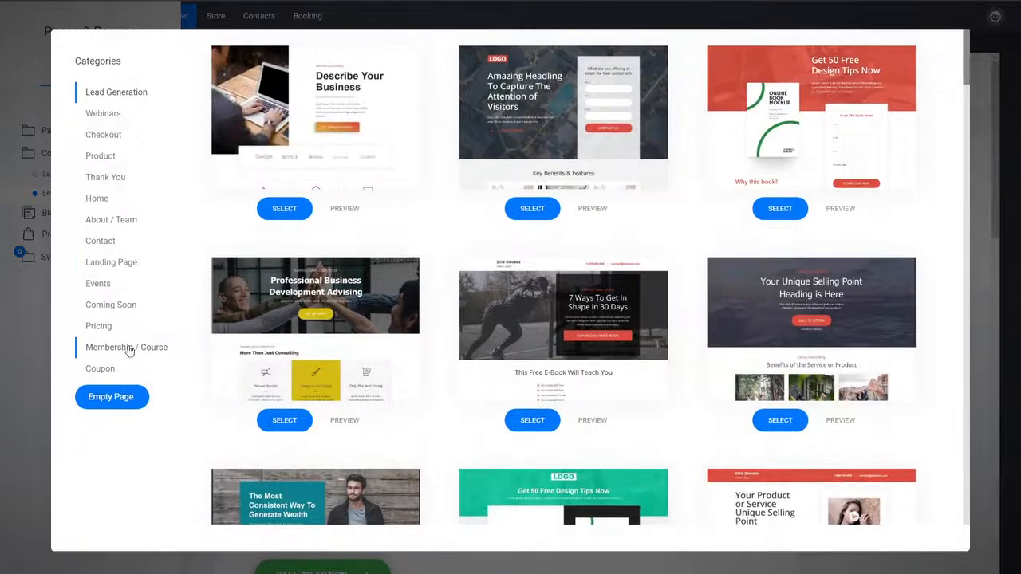
click(133, 348)
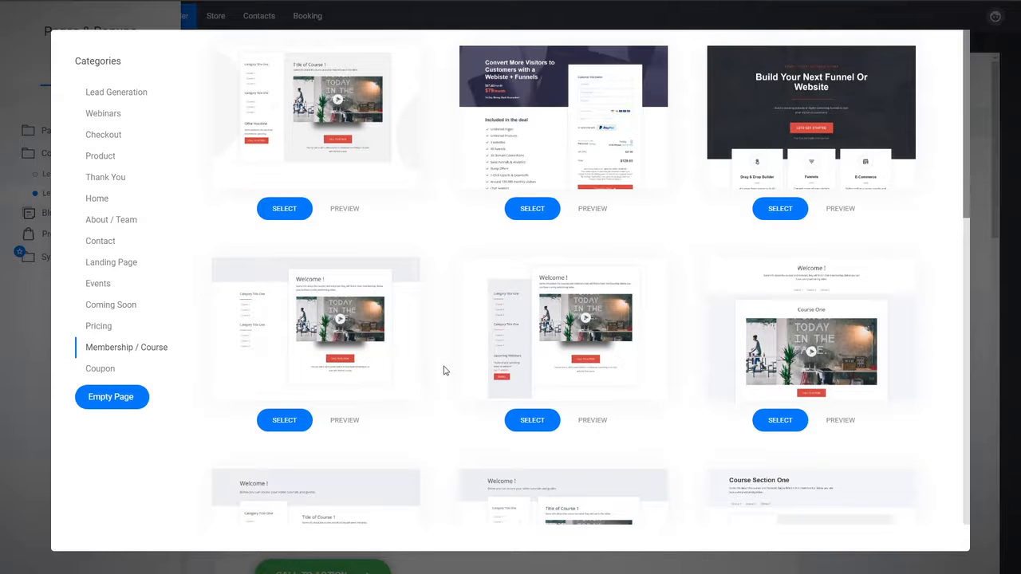
scroll(445, 368, down, 2)
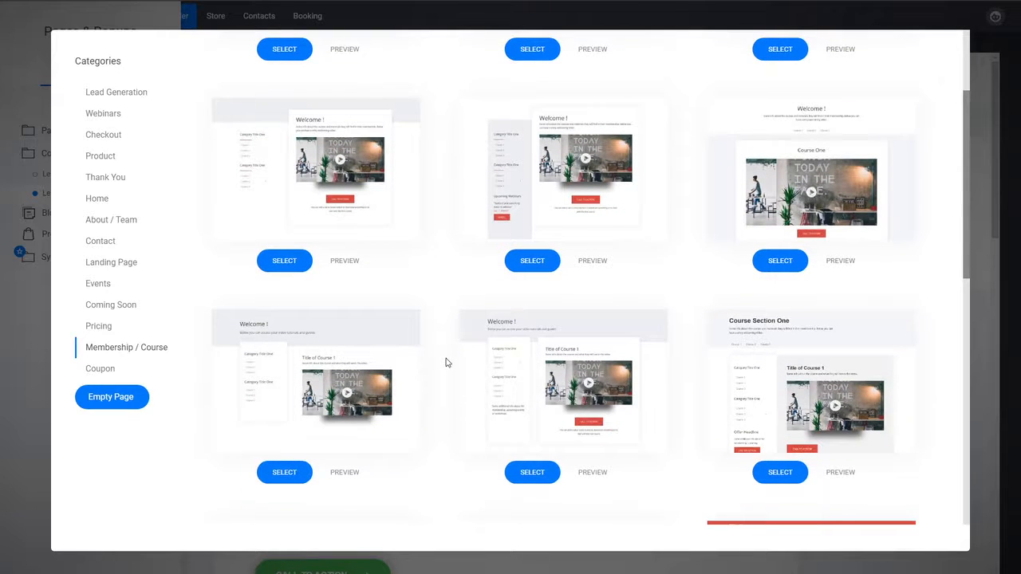
scroll(445, 349, down, 4)
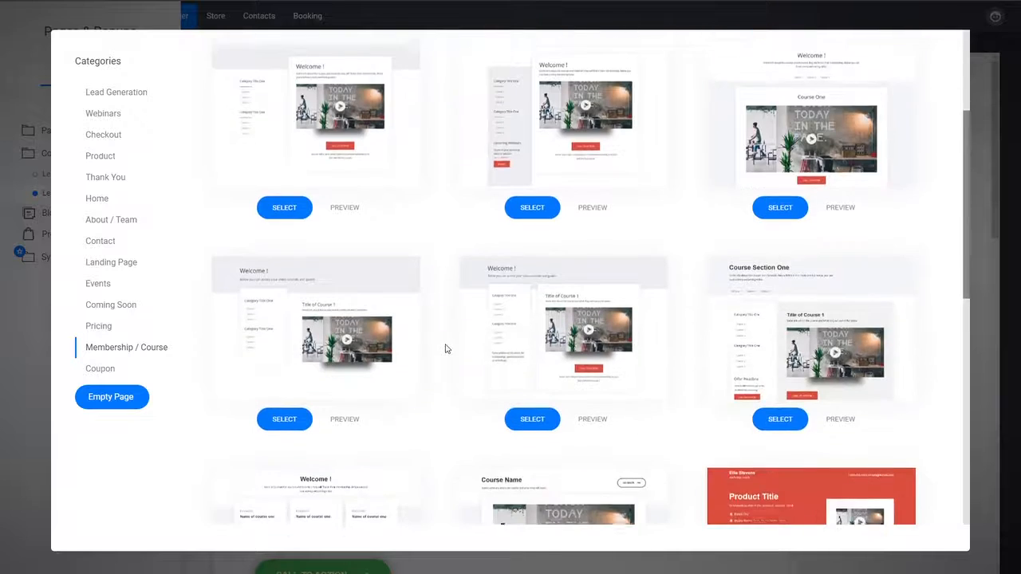
mouse_move(347, 292)
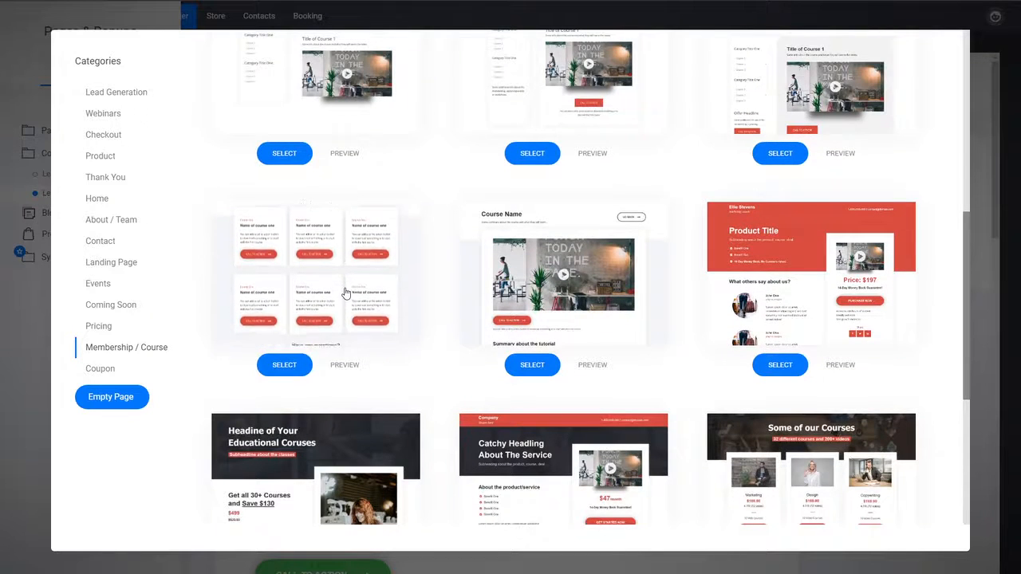
click(347, 365)
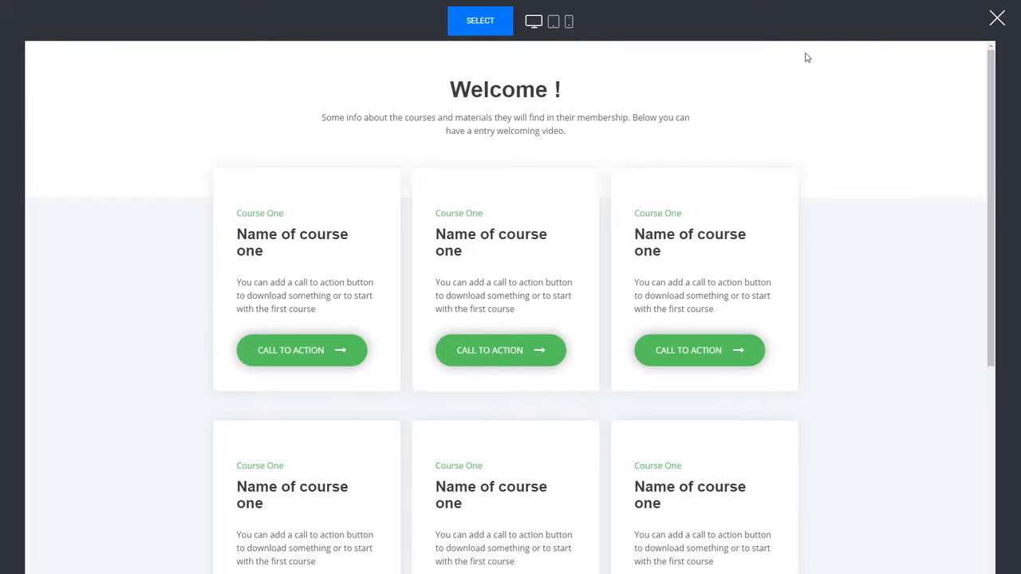
Create a page named Membership Dashboard from the previewed template and assign it to the Courses group.
click(490, 27)
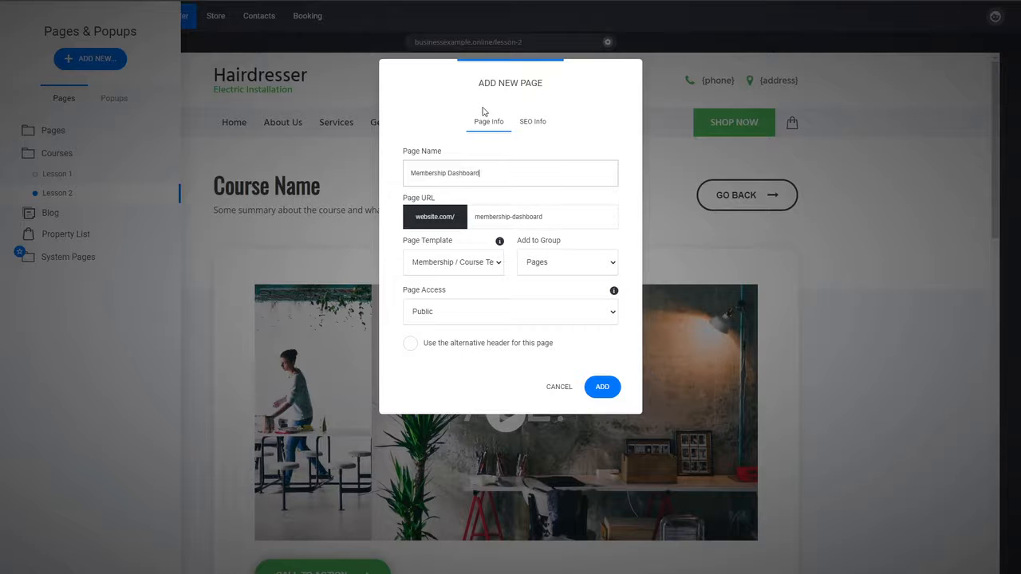
click(560, 264)
click(531, 289)
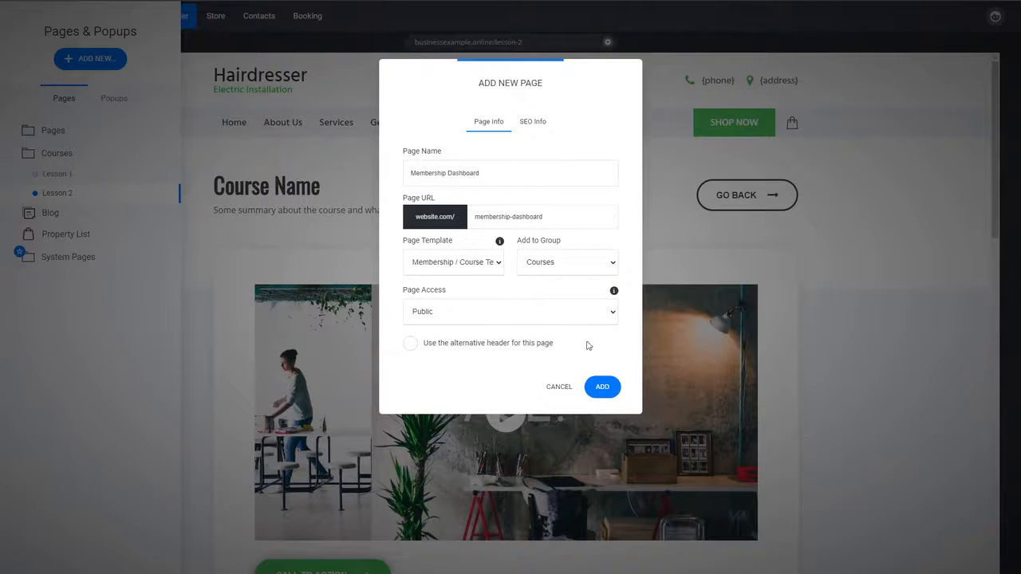
click(602, 387)
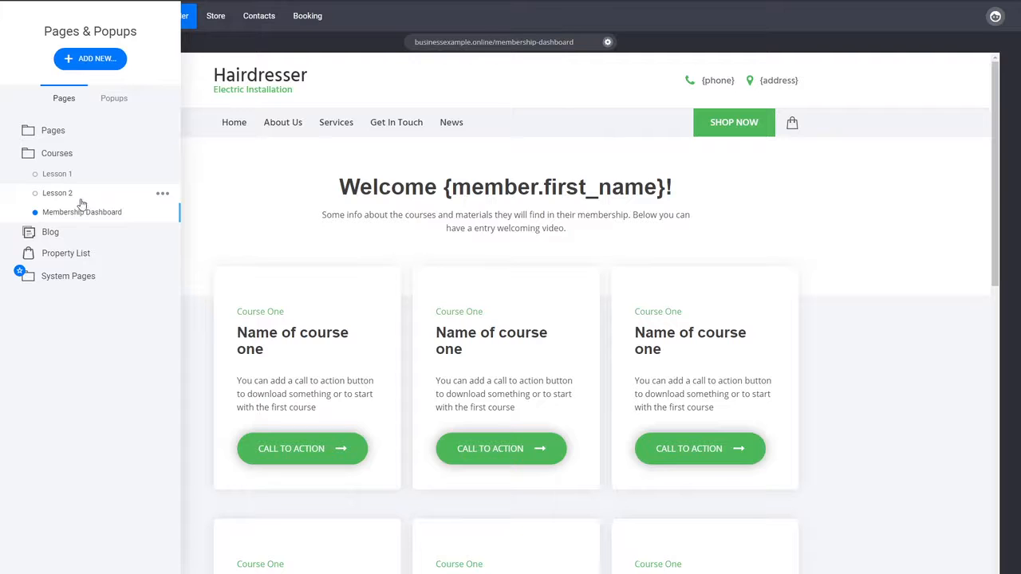
click(345, 445)
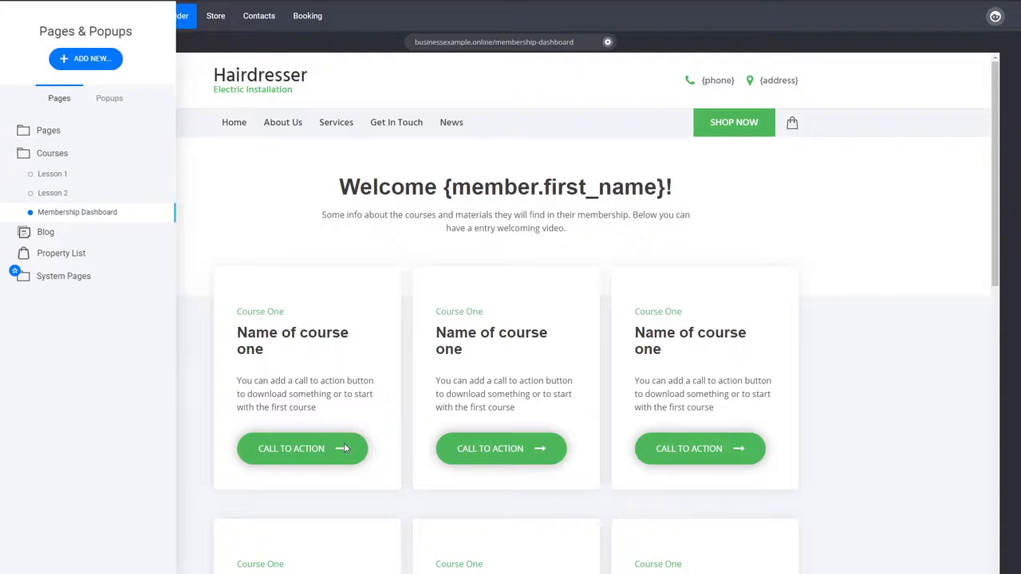
Link the first course card's Call to Action button to the Lesson 1 page in the Courses group, opening in the same tab.
click(304, 449)
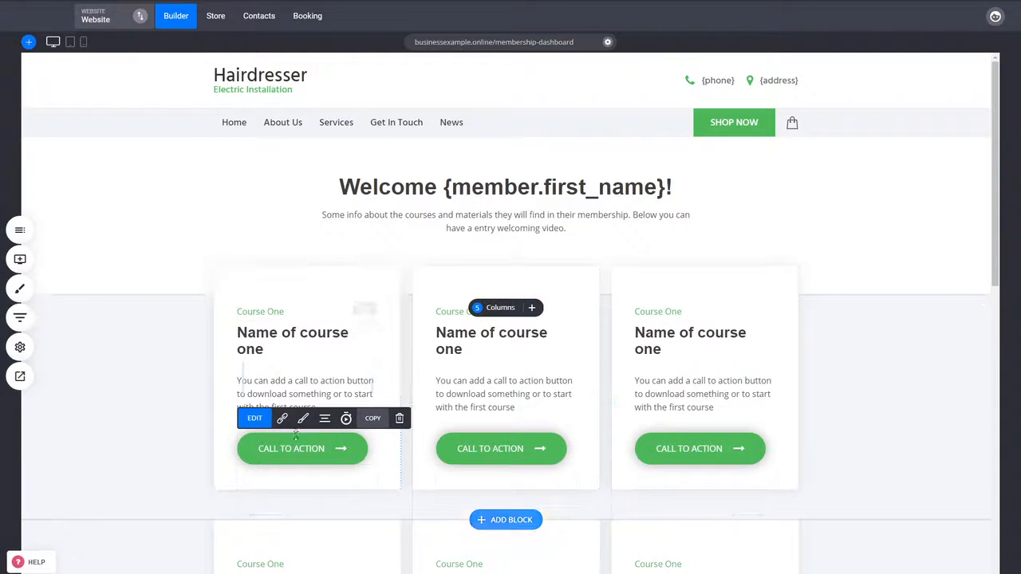
click(282, 418)
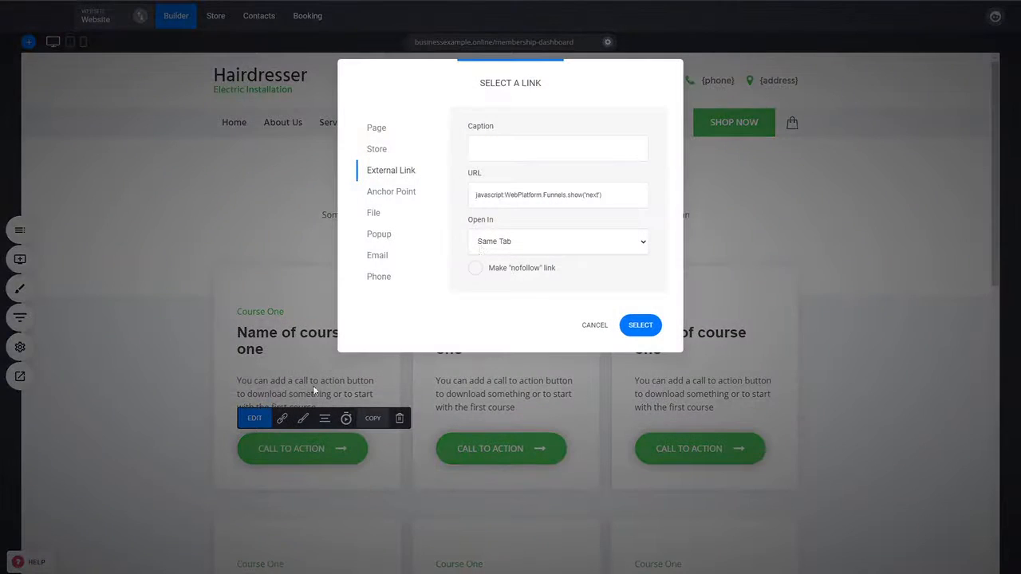
click(380, 134)
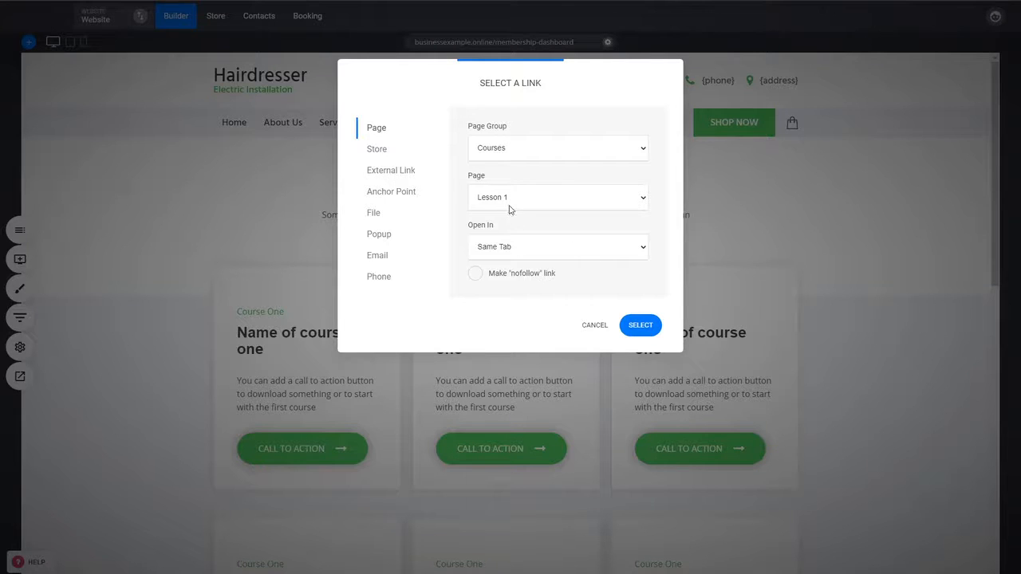
click(640, 325)
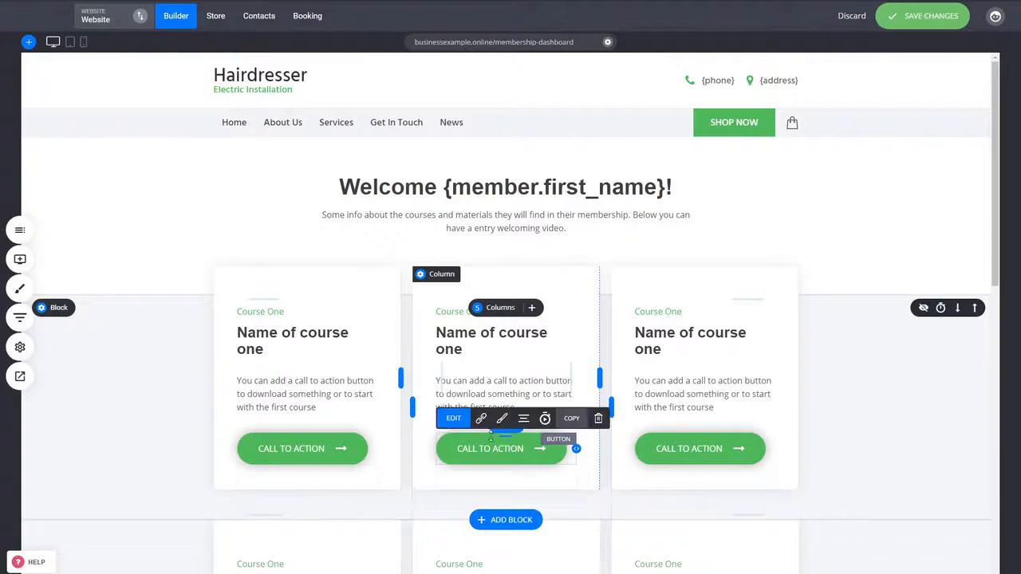
Link the second course card's Call to Action button to a lesson page in the Courses group.
click(481, 418)
click(373, 129)
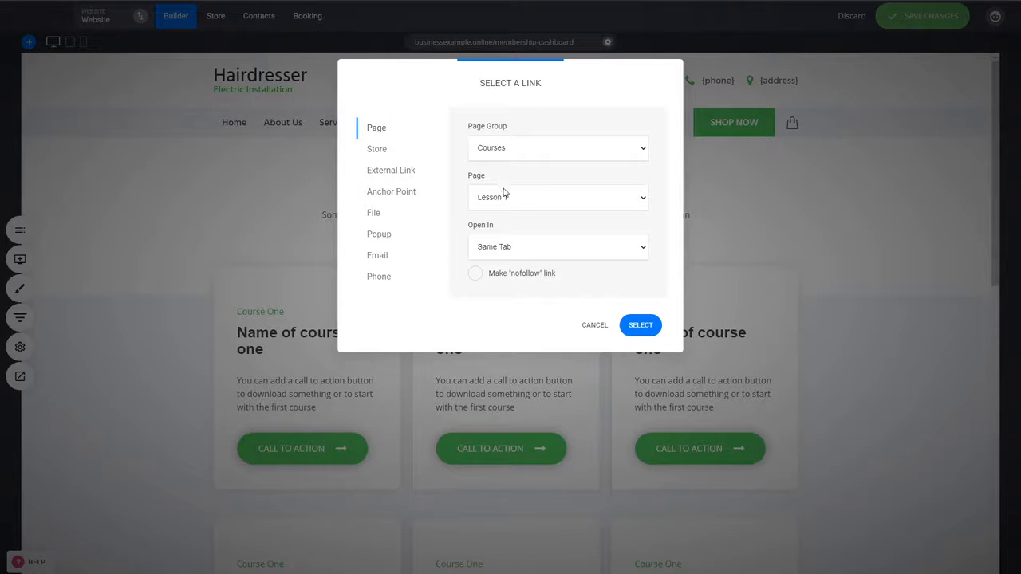
click(640, 325)
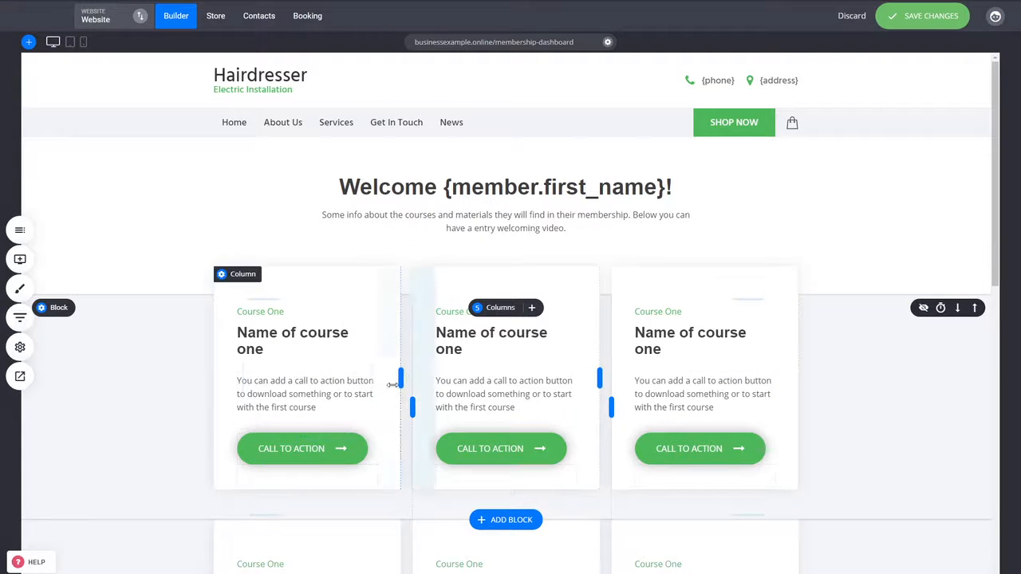
click(16, 236)
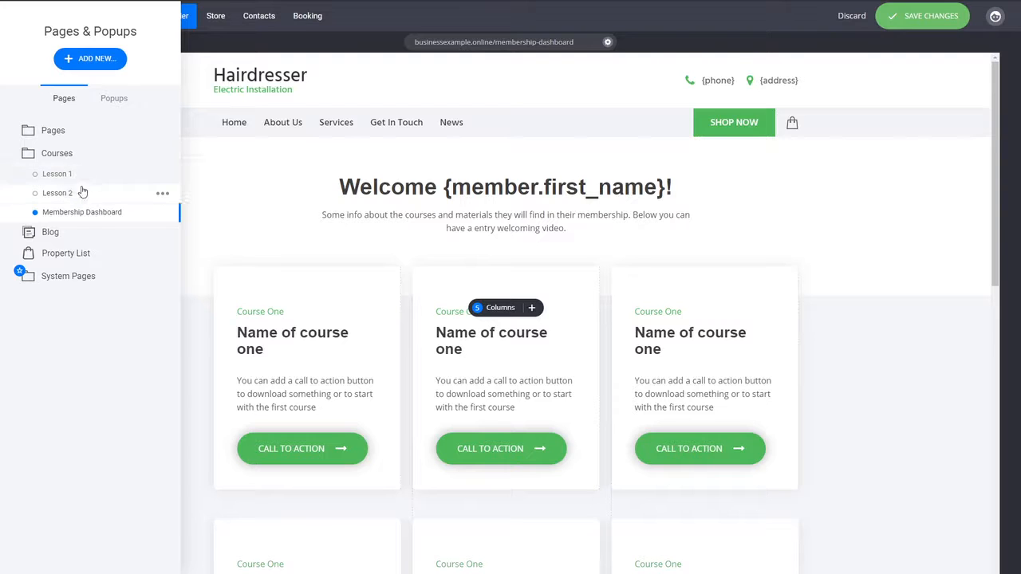
click(868, 383)
scroll(848, 382, down, 1)
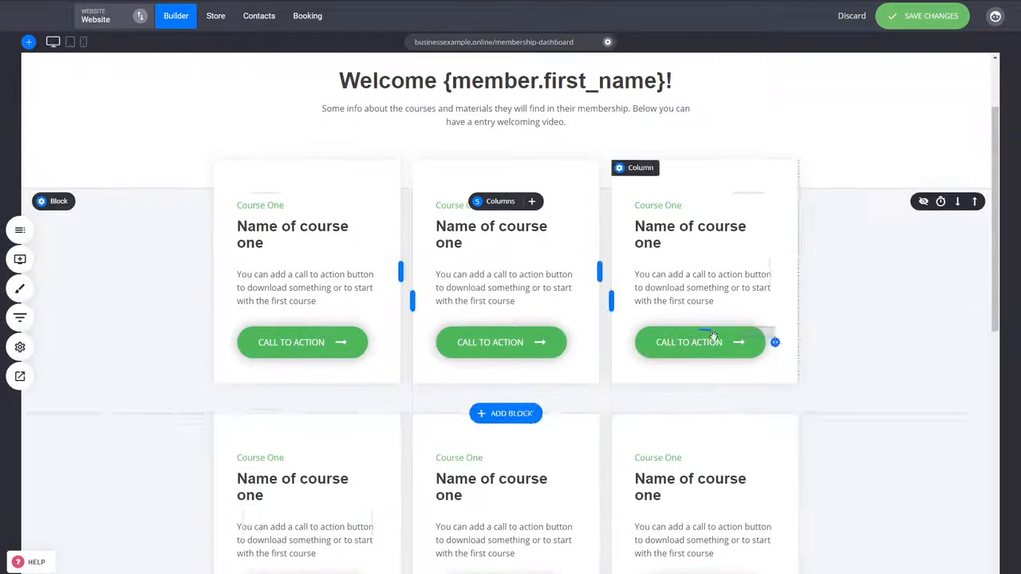
Copy the second row of course cards and paste the block between that row and the Have any questions section.
scroll(762, 279, down, 1)
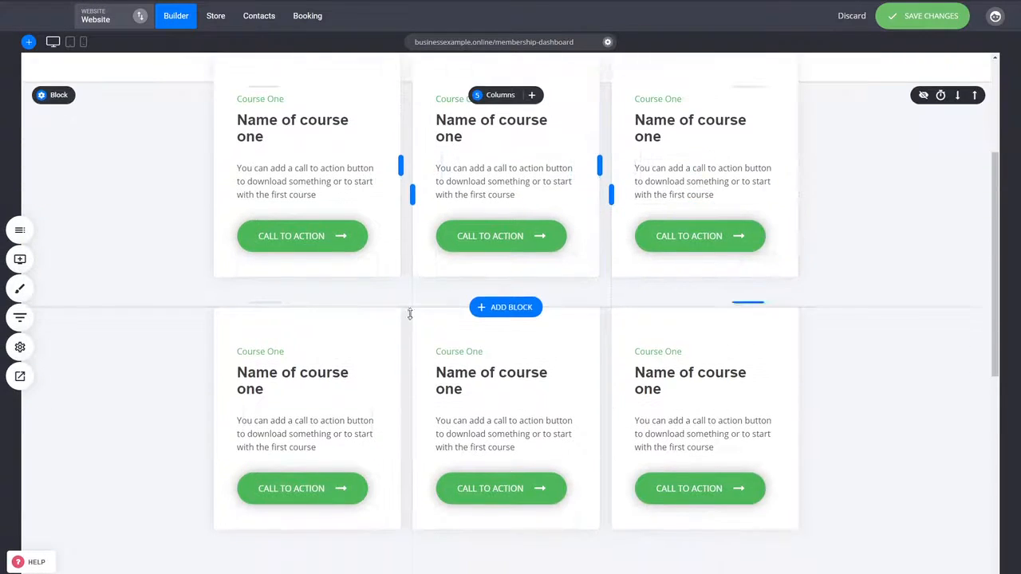
scroll(506, 374, down, 1)
scroll(478, 371, down, 1)
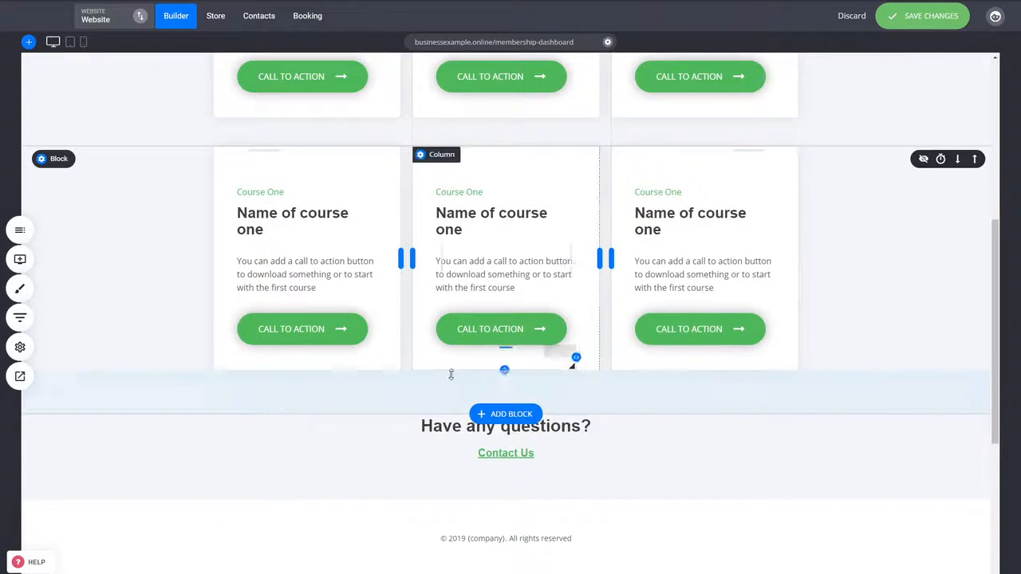
scroll(479, 359, up, 3)
mouse_move(84, 323)
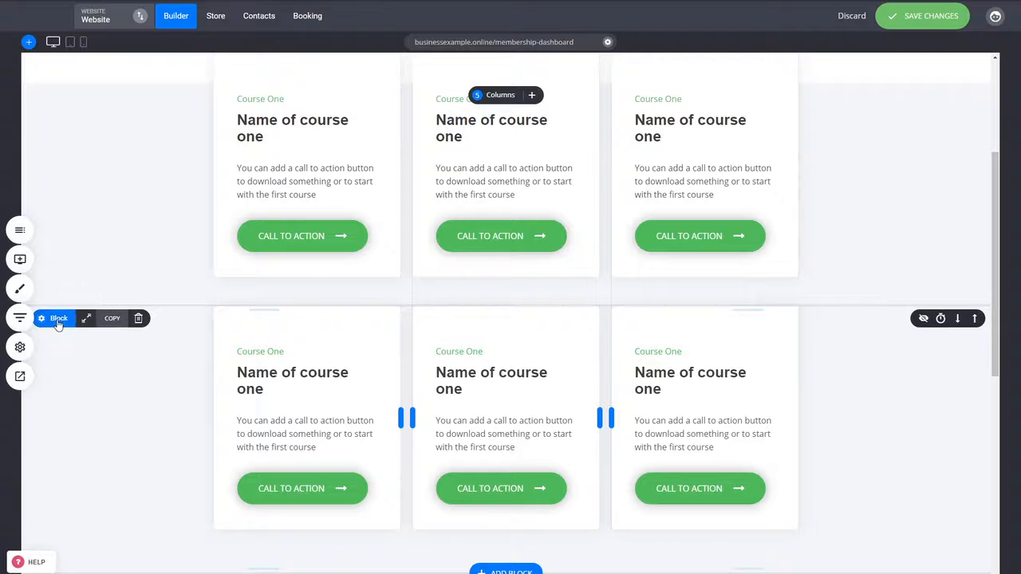
click(112, 319)
scroll(194, 337, down, 3)
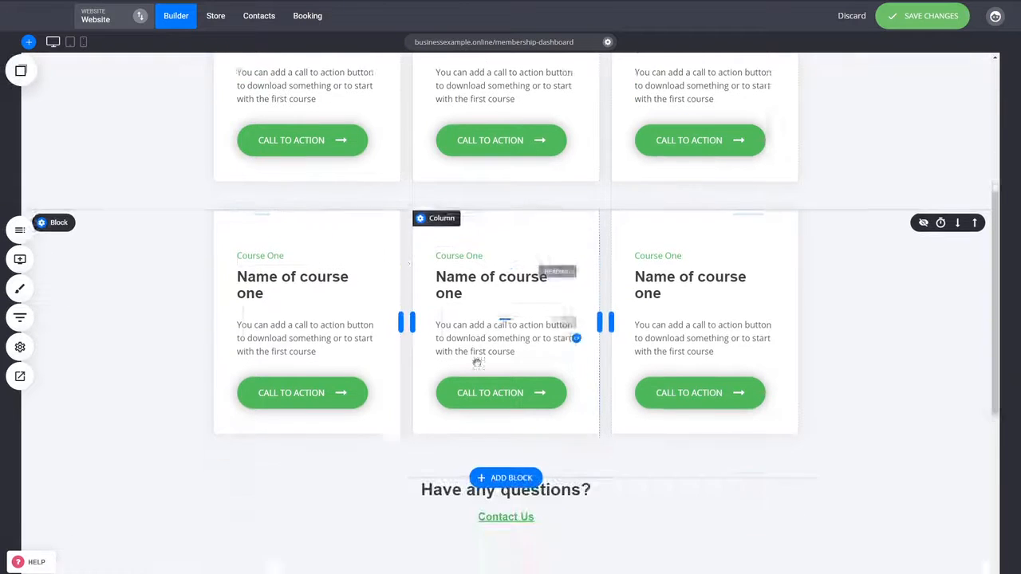
click(20, 74)
drag(53, 174, 455, 456)
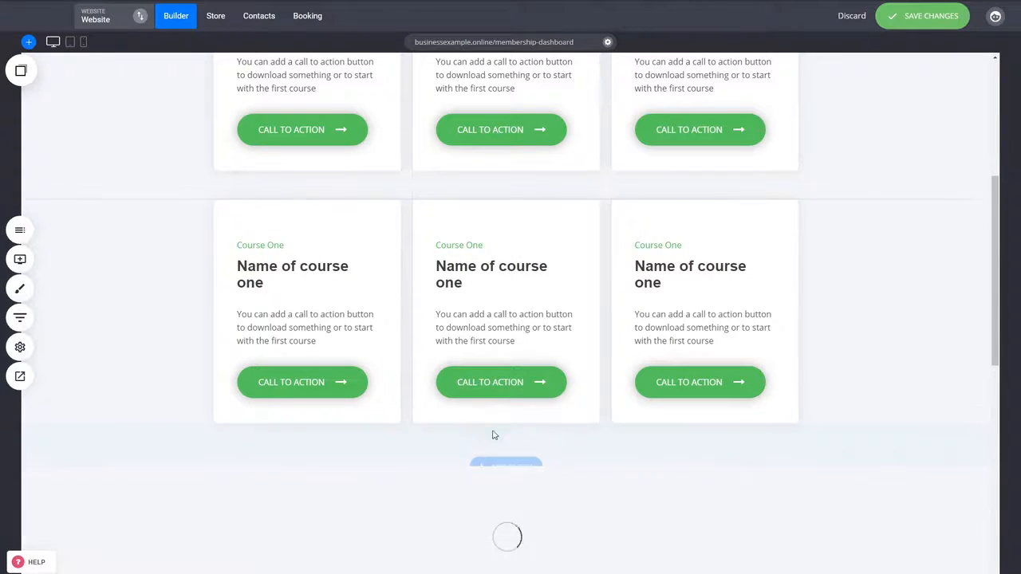
drag(416, 461, 415, 443)
scroll(864, 455, down, 3)
drag(623, 474, 623, 487)
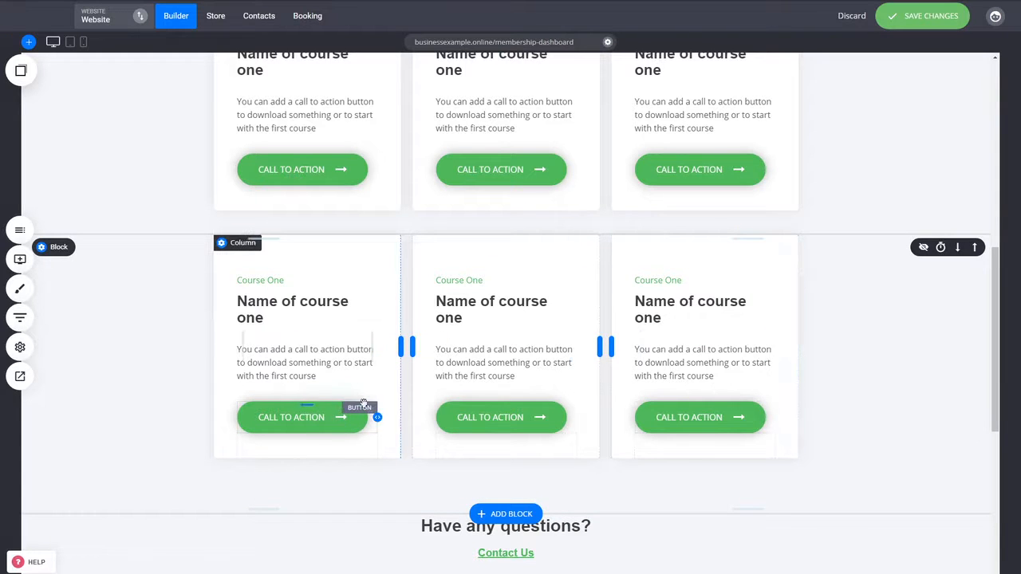
Review the dashboard's course card rows and the pages in the Courses group, and save the Membership Dashboard changes.
click(16, 232)
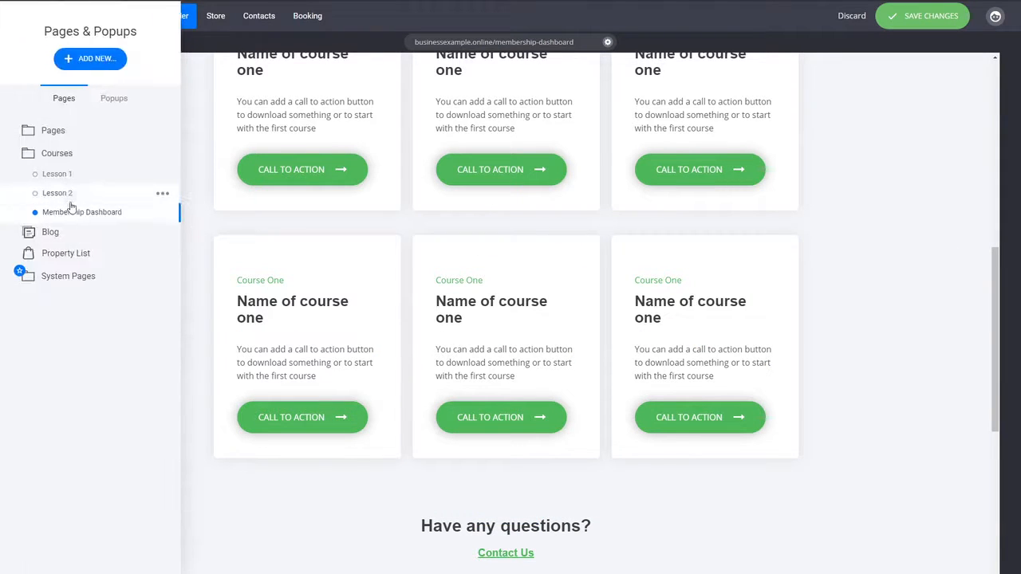
click(856, 288)
scroll(856, 349, up, 6)
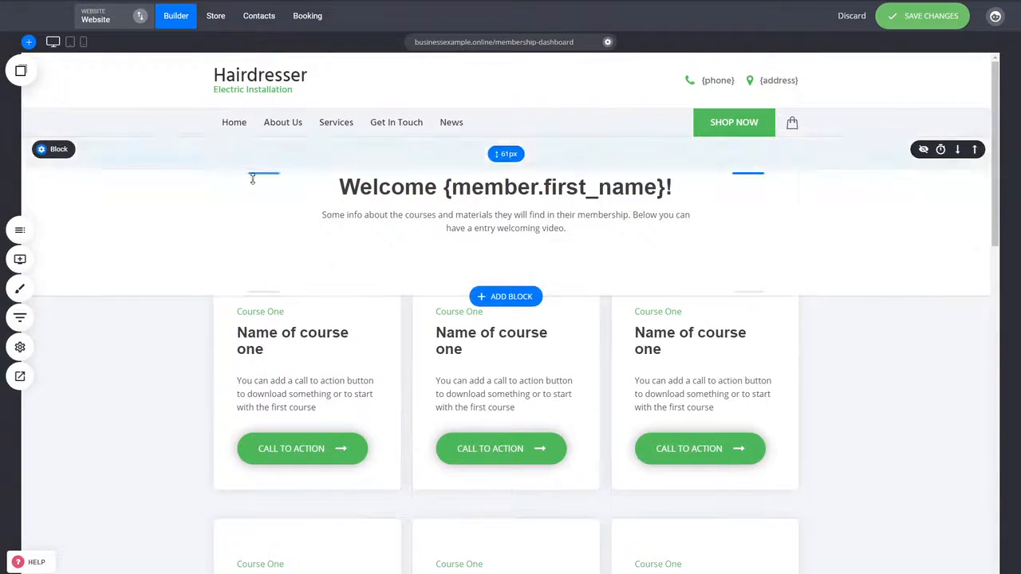
scroll(886, 362, down, 3)
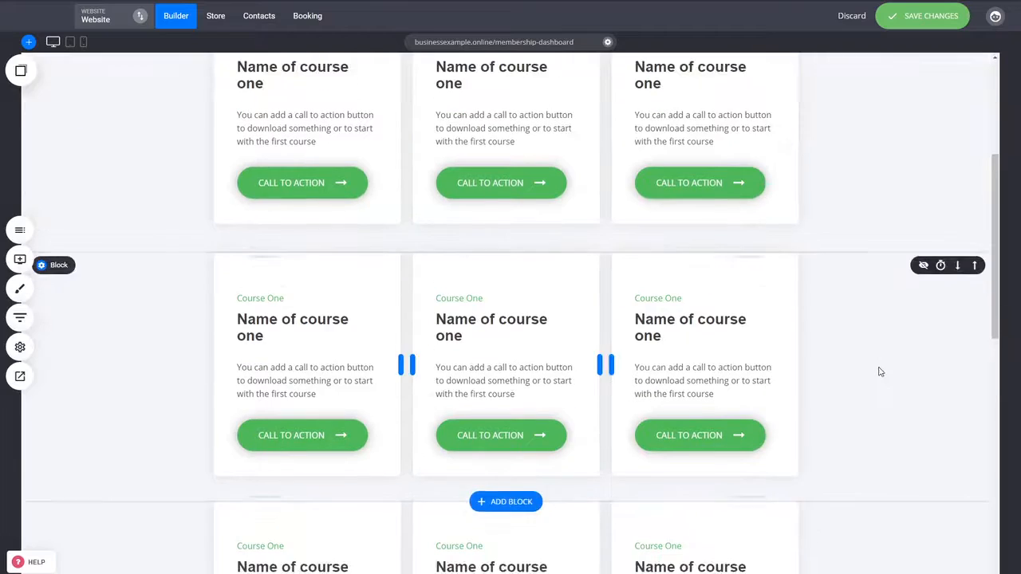
click(19, 229)
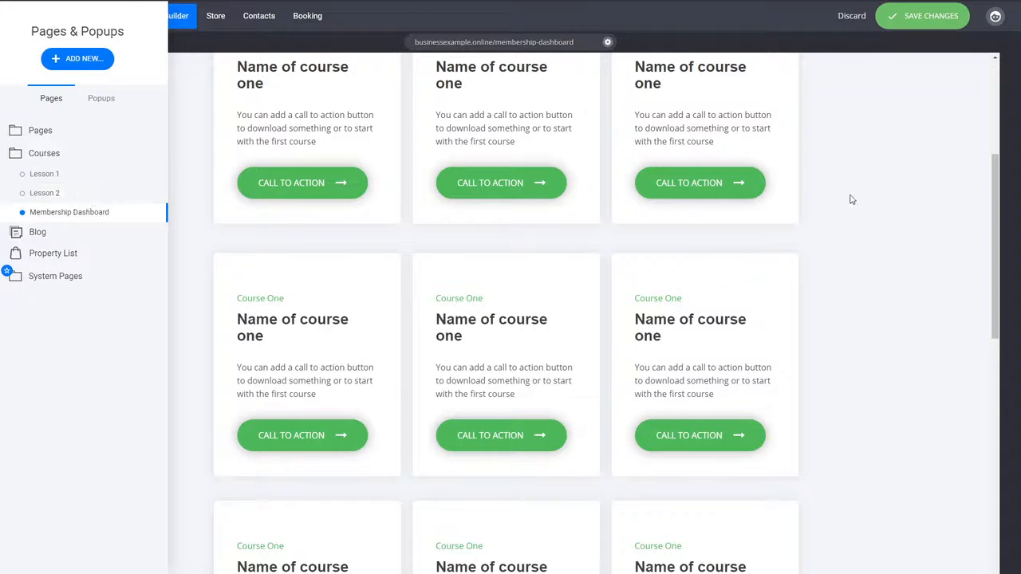
click(896, 17)
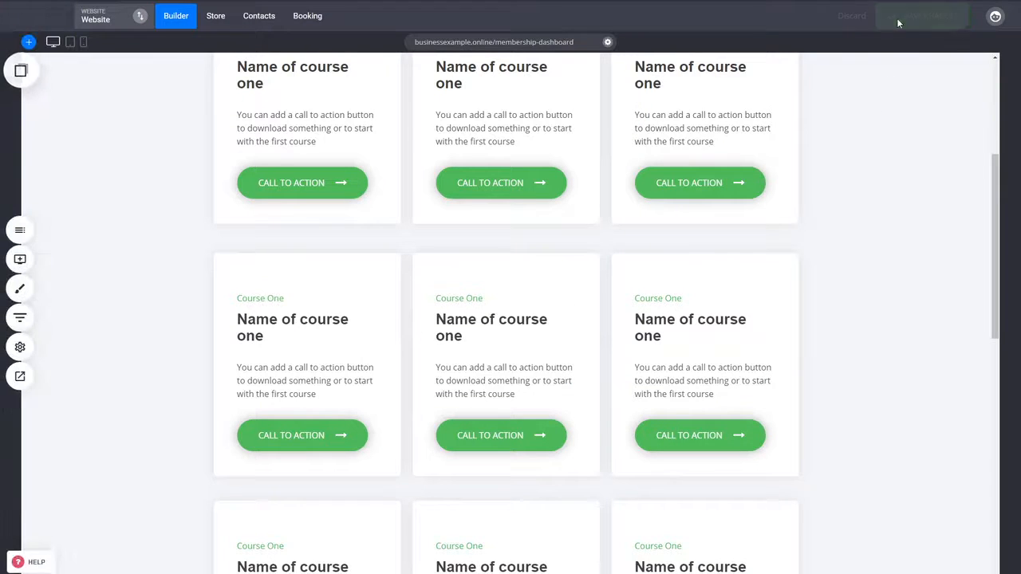
Start adding a new page and preview the Membership / Course template with a Welcome video and a sidebar containing course menus and Upcoming Webinars.
click(21, 232)
click(97, 60)
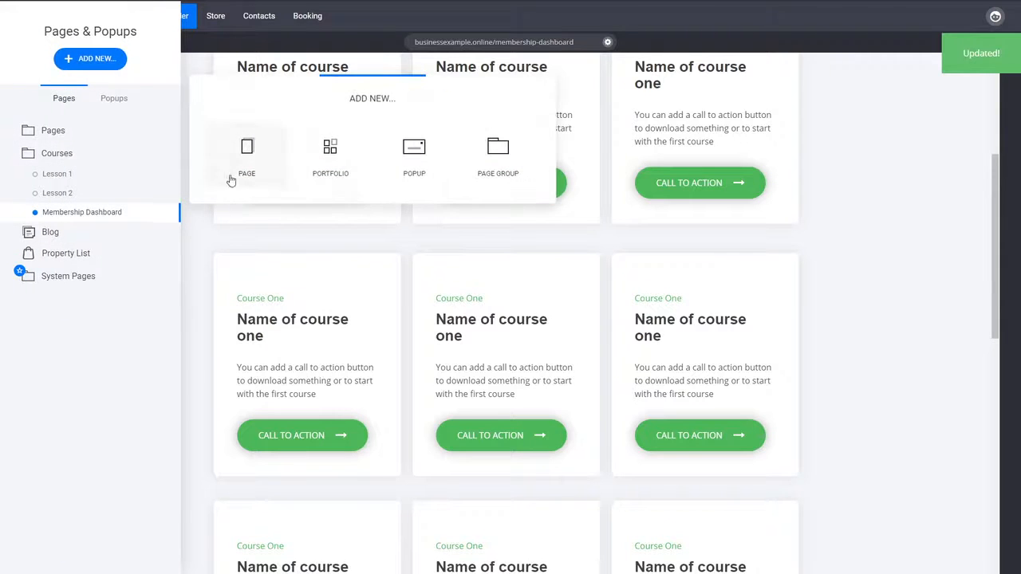
click(237, 174)
click(136, 350)
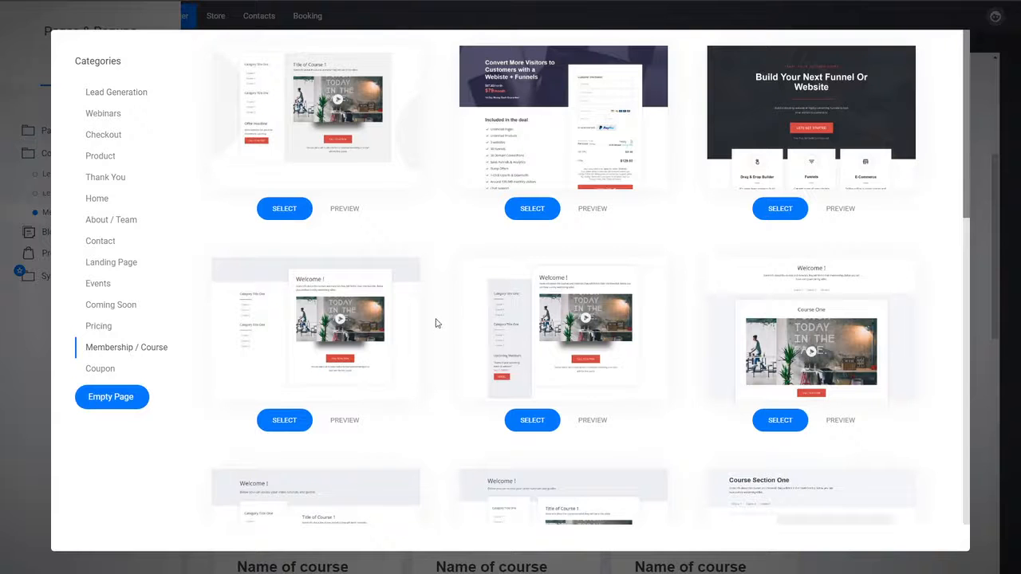
click(595, 420)
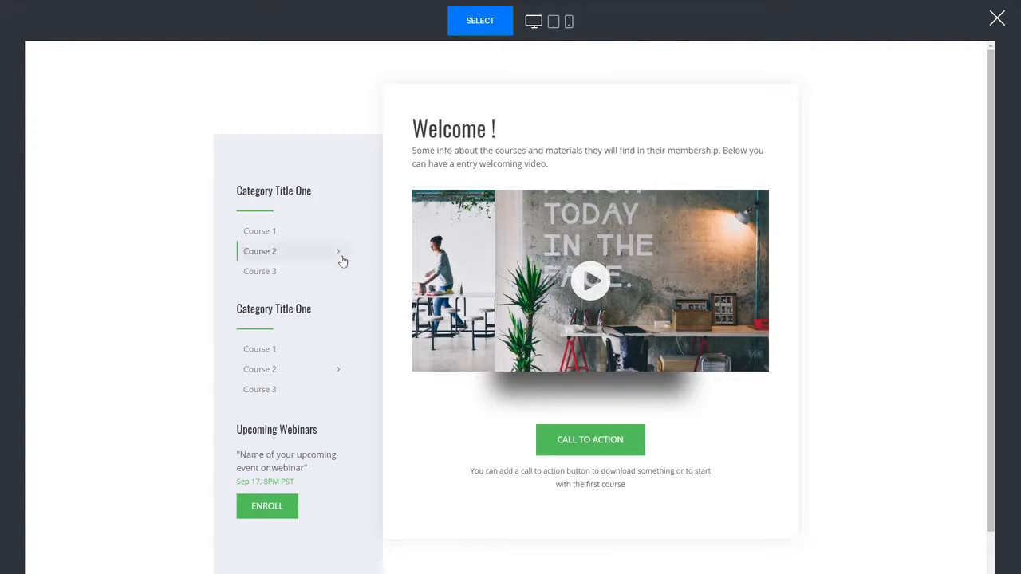
Create a page named Course 1 from the previewed template and assign it to the Courses group.
click(479, 20)
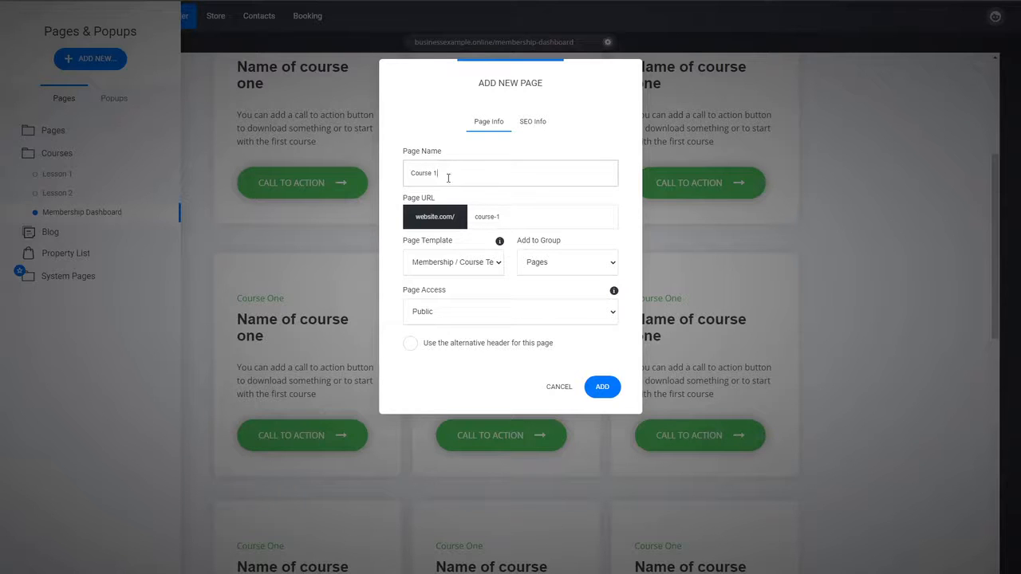
click(536, 293)
click(602, 387)
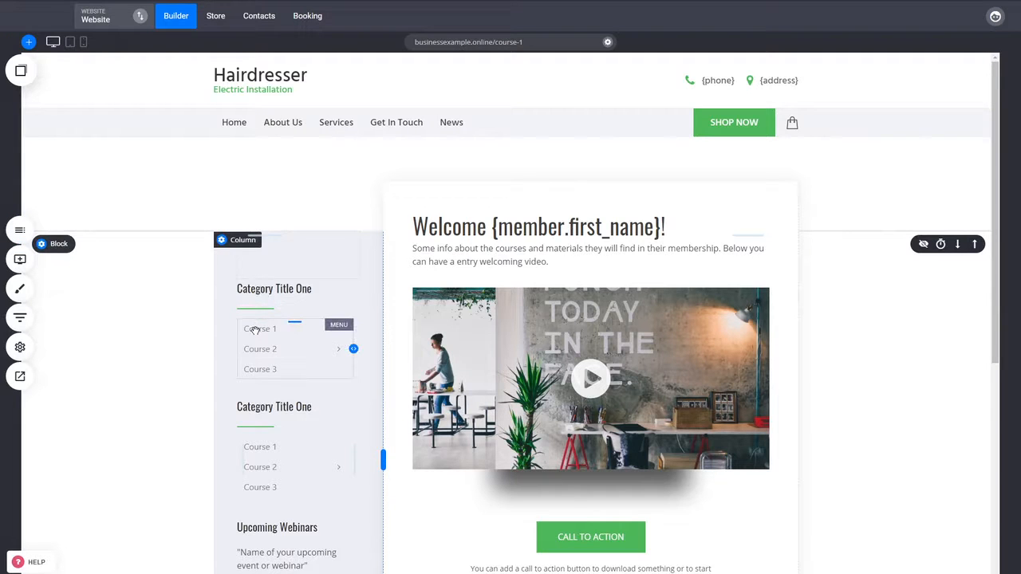
Examine the Course 1 page's sidebar menus, category title, video and call-to-action area, and its entry in the Courses group.
scroll(473, 196, down, 2)
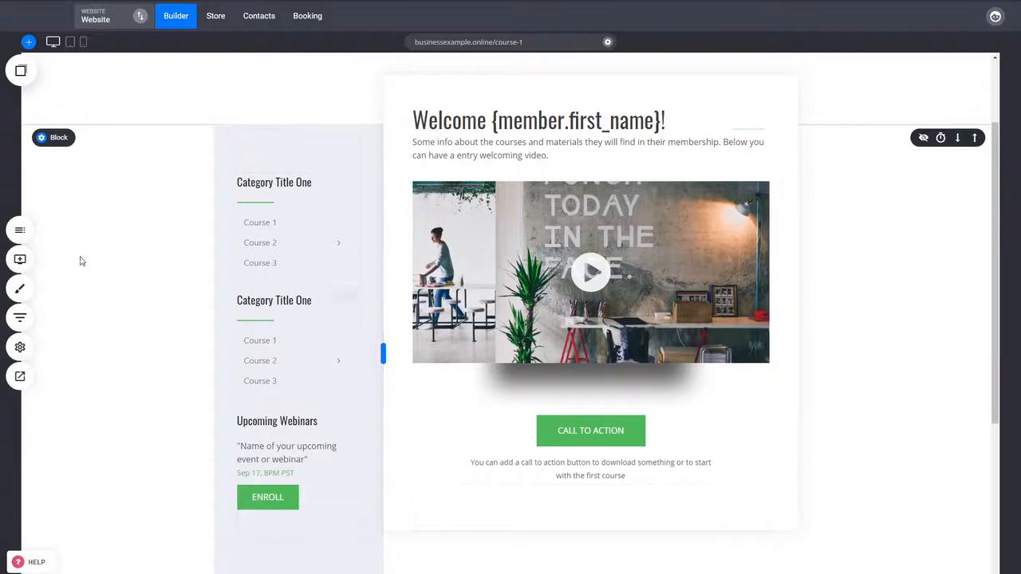
click(20, 230)
click(161, 231)
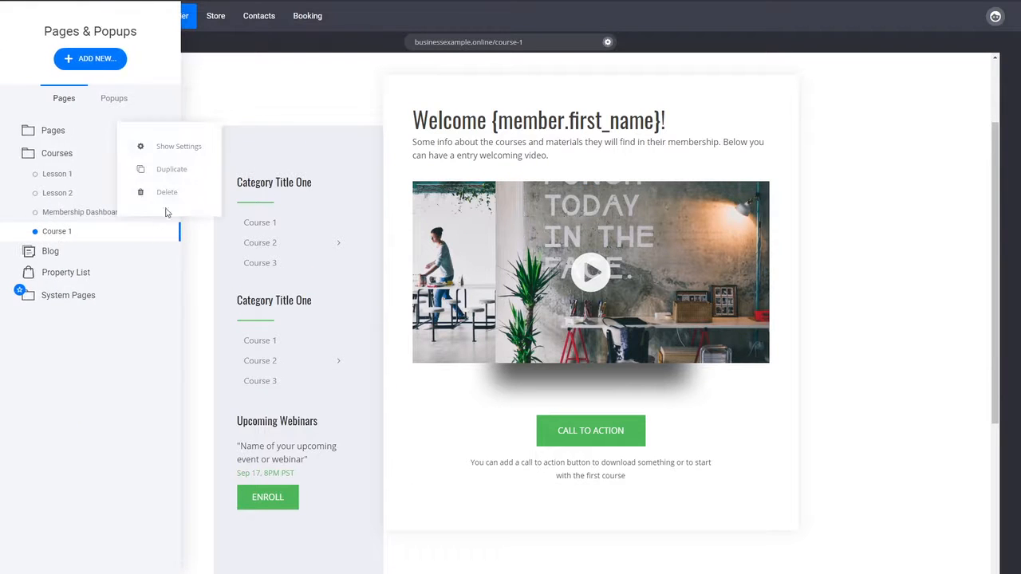
click(893, 303)
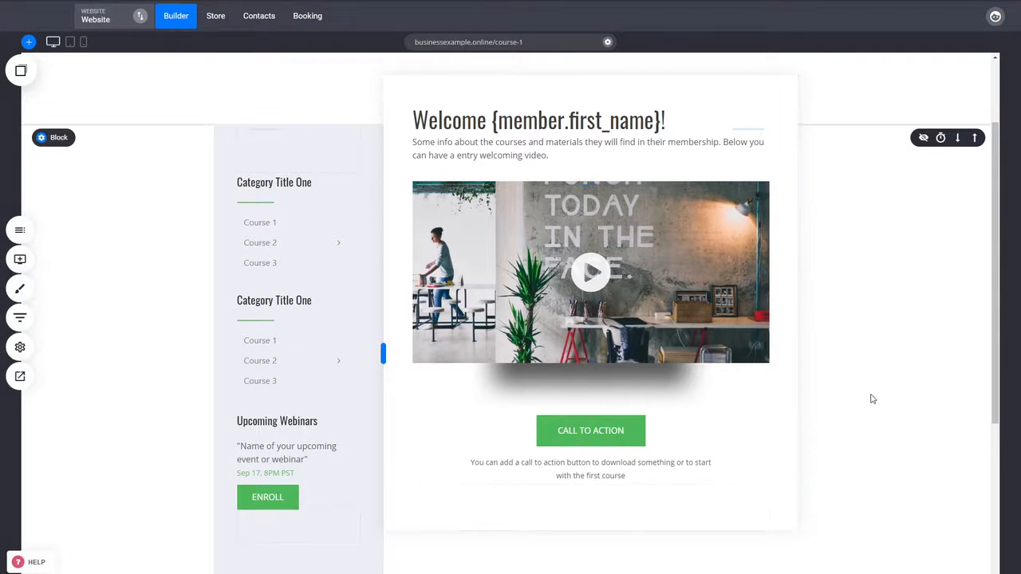
scroll(872, 398, up, 2)
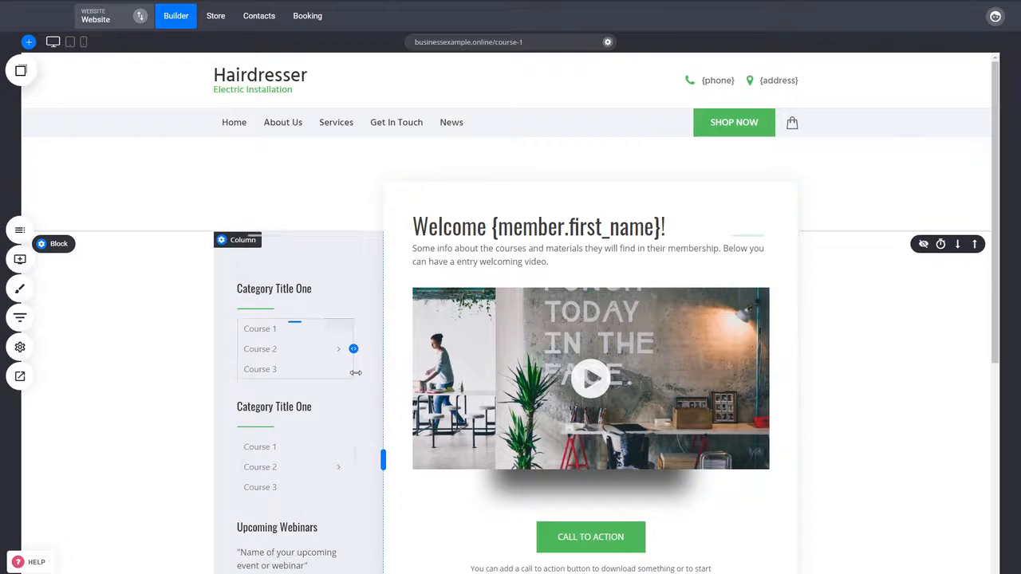
scroll(912, 439, down, 4)
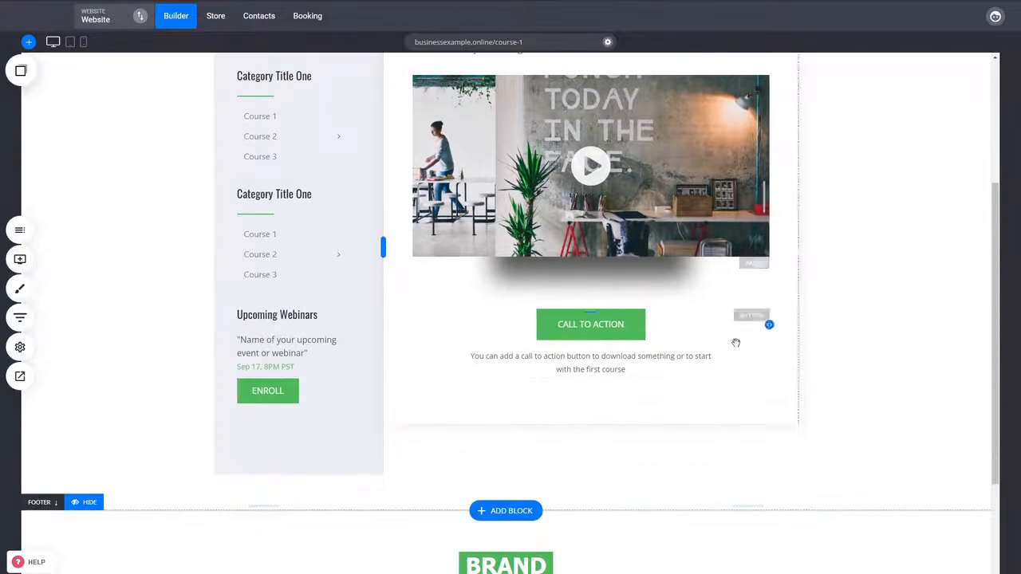
scroll(869, 433, up, 4)
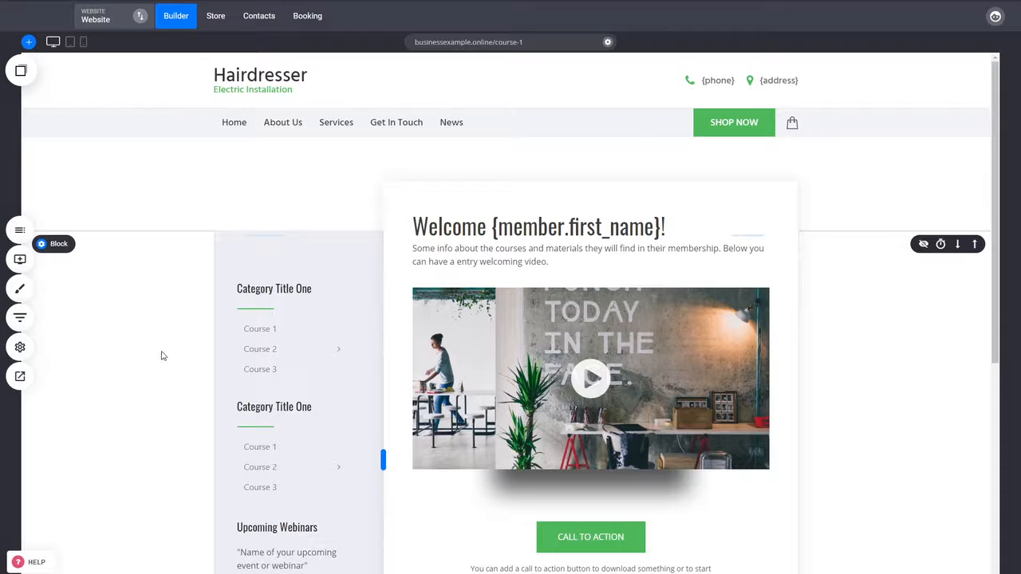
click(20, 229)
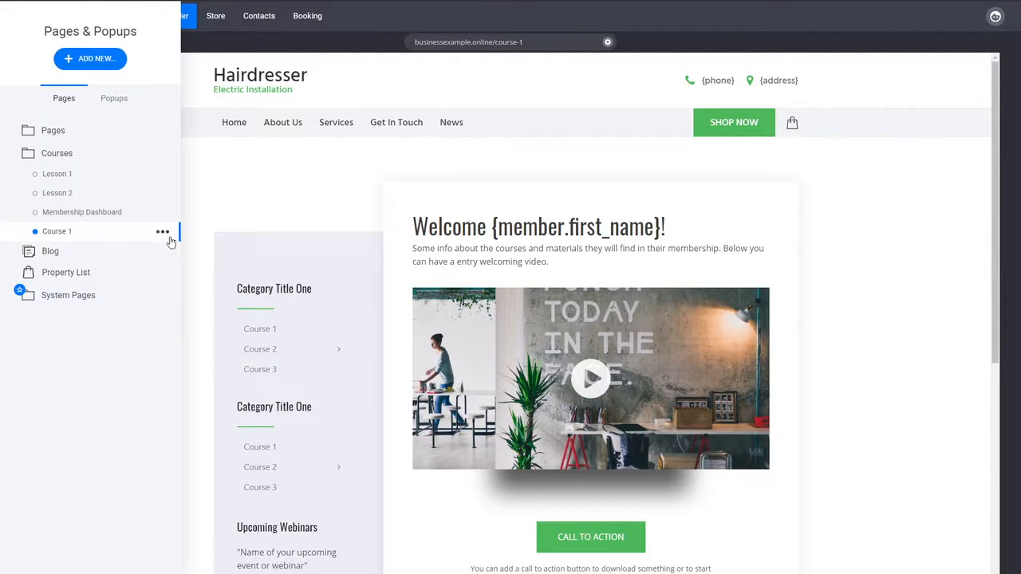
click(856, 387)
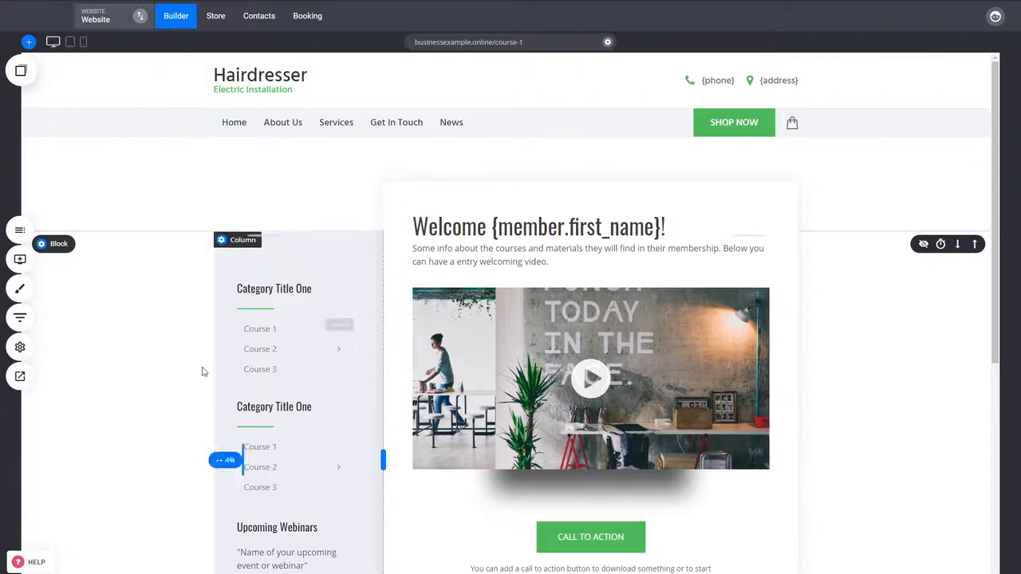
double_click(277, 288)
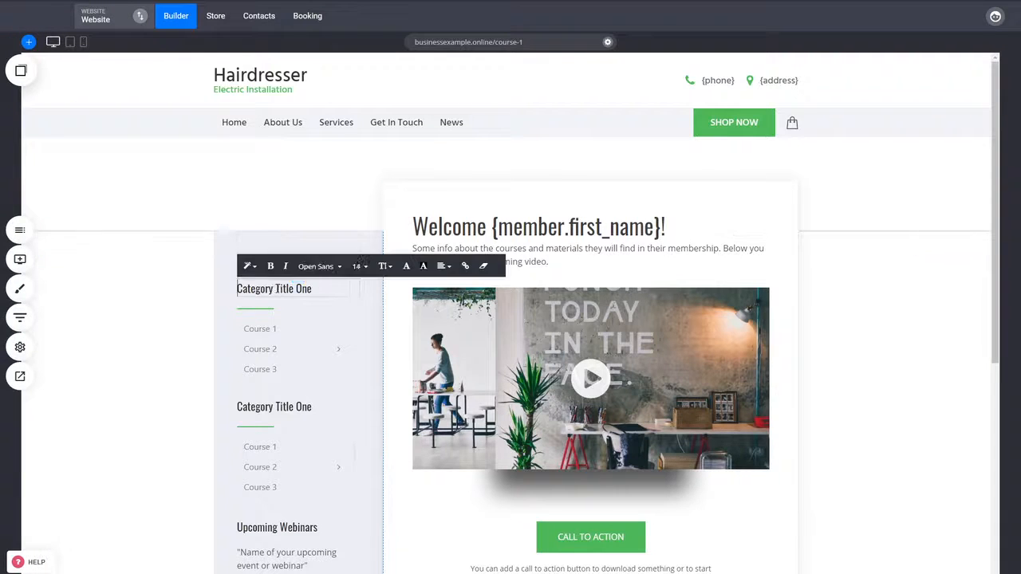
click(140, 292)
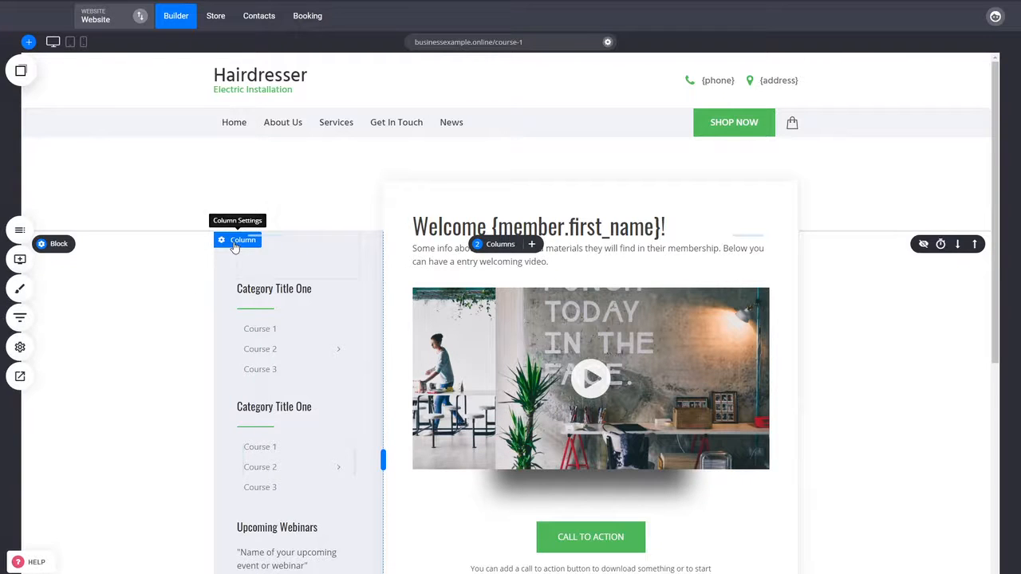
Make the sidebar column global by saving its current content as a global column named Course Navigation, and save the page changes.
click(234, 242)
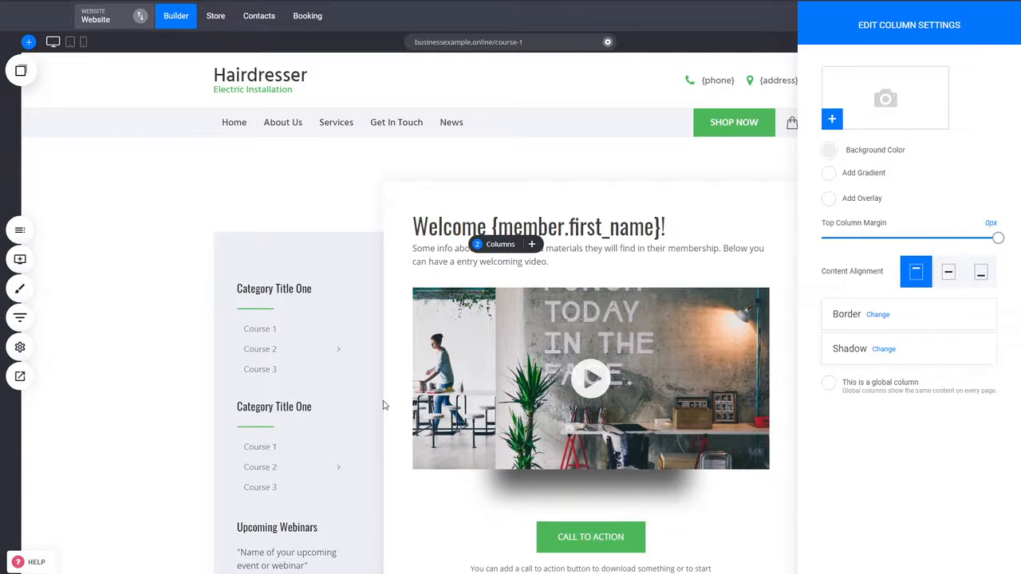
click(873, 392)
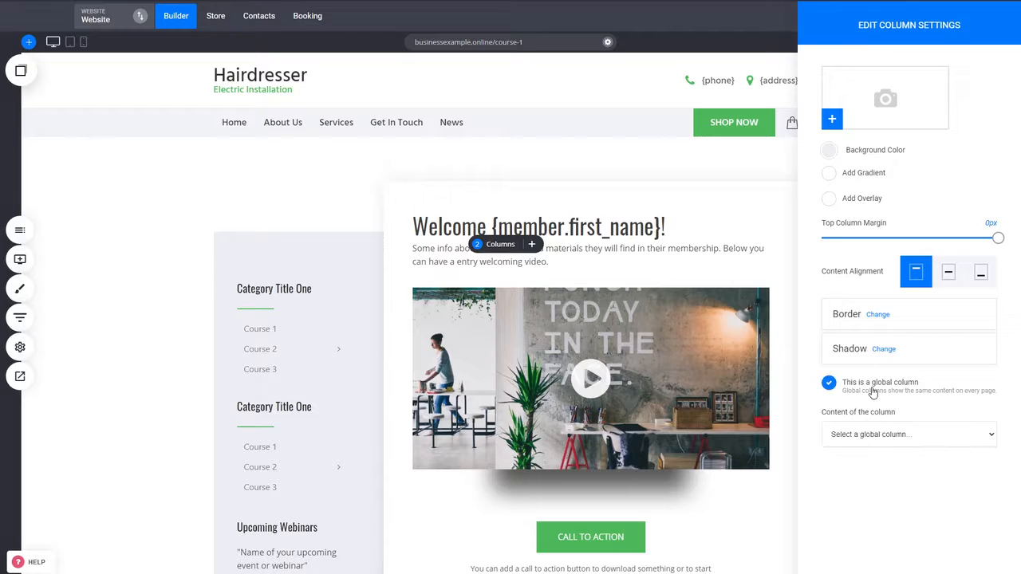
click(867, 460)
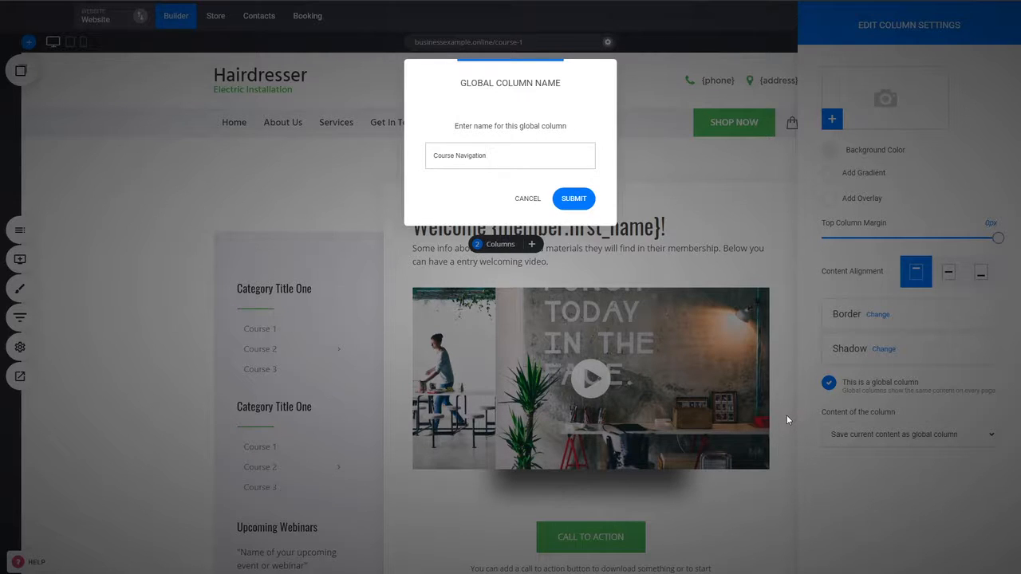
text(Course Navigation)
click(568, 200)
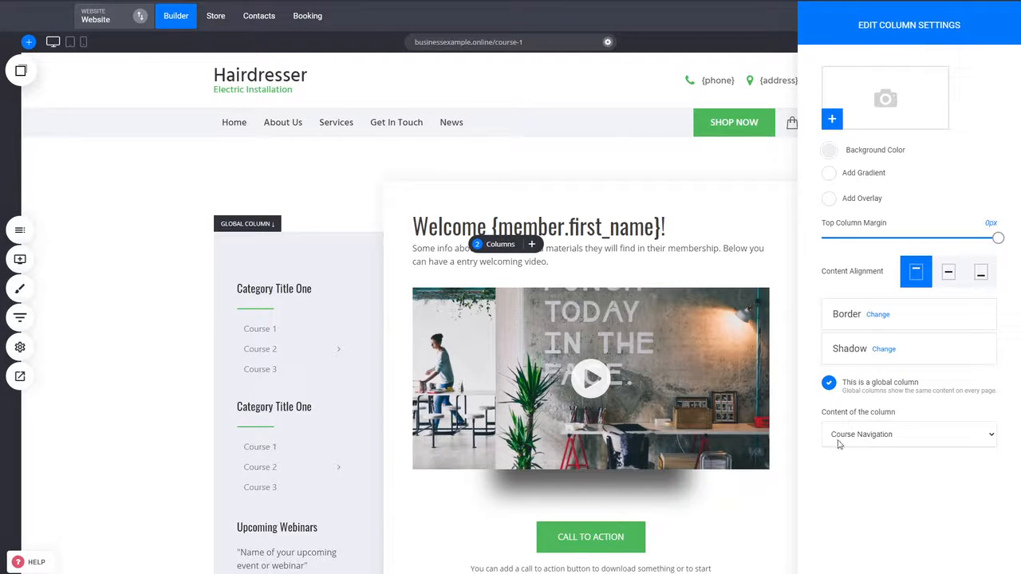
click(312, 308)
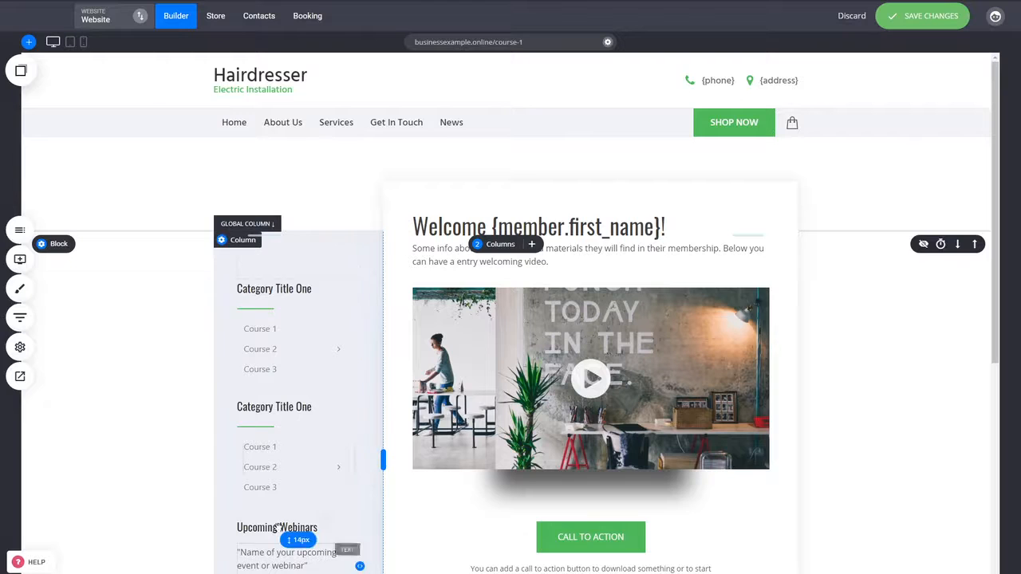
click(928, 24)
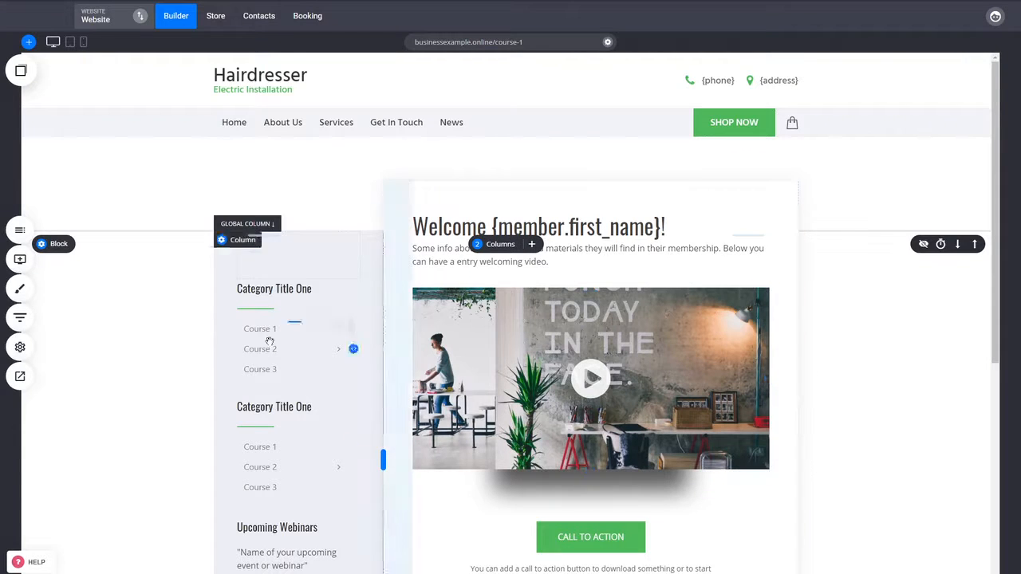
Duplicate the Course 1 page in the Courses group.
click(20, 229)
click(161, 231)
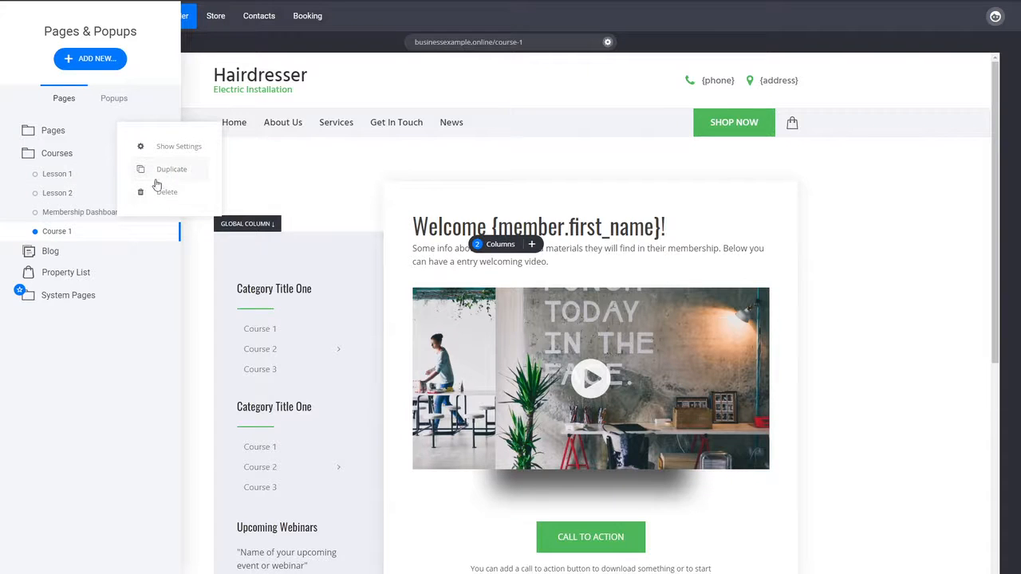
click(170, 170)
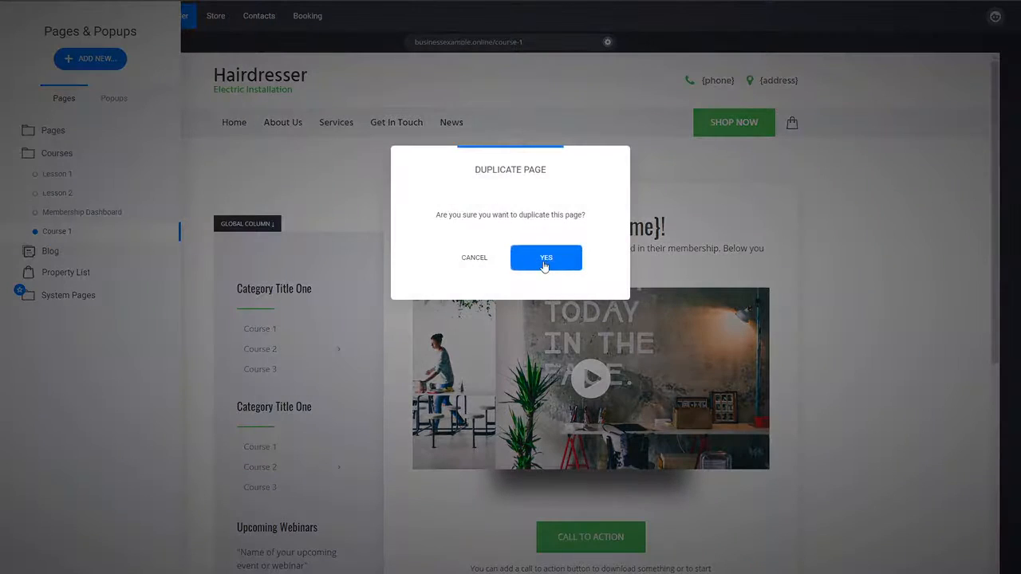
click(519, 257)
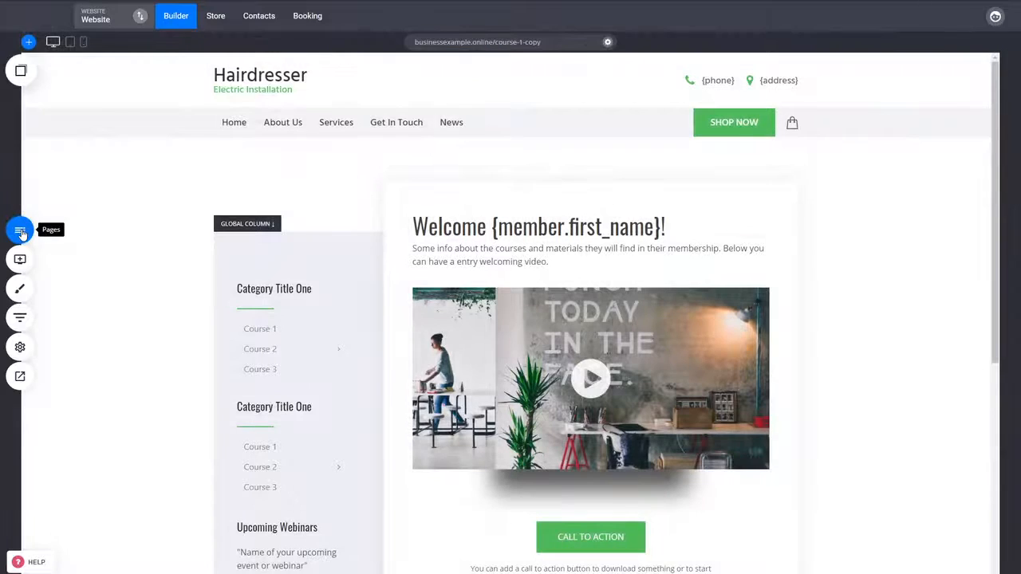
Rename the duplicated course page to Course 2, set its URL to course-2, and save the page settings.
click(20, 229)
click(161, 251)
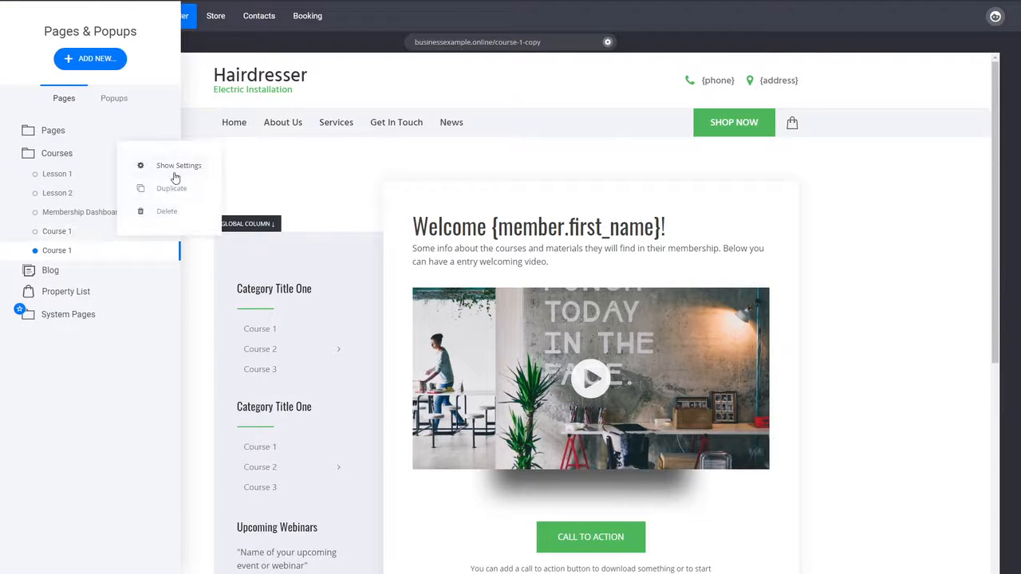
click(168, 173)
key(BackSpace)
text(2)
drag(529, 216, 493, 217)
text(2)
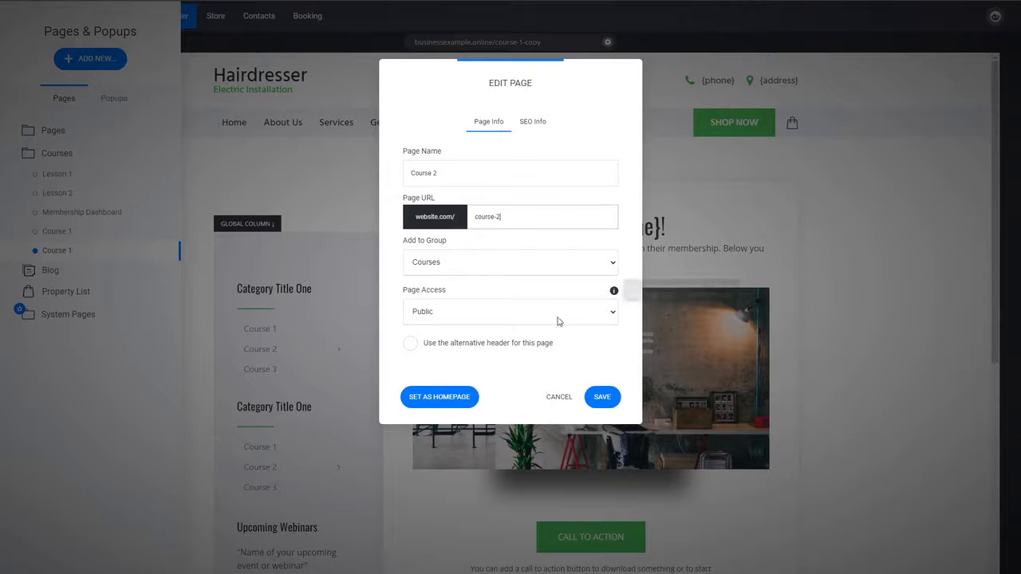
click(603, 399)
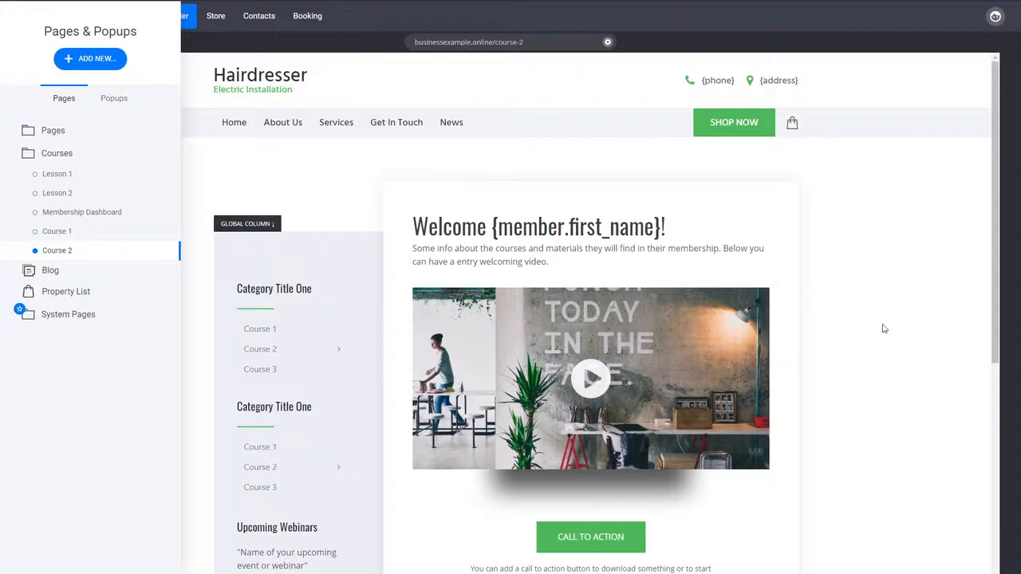
click(882, 328)
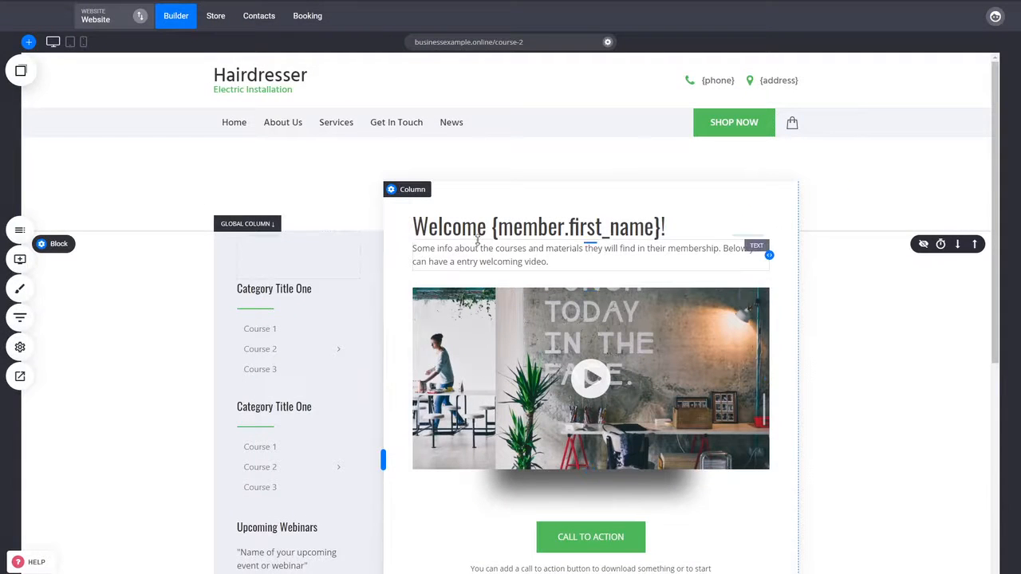
Retitle the global column's two category headings as Category One and Category Two, and save the changes.
double_click(287, 292)
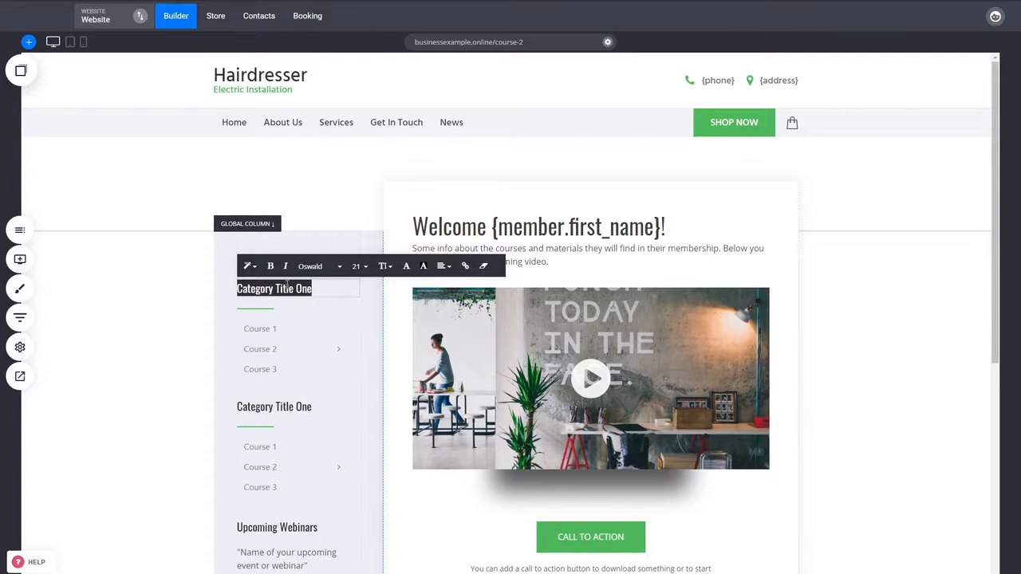
text(Category On)
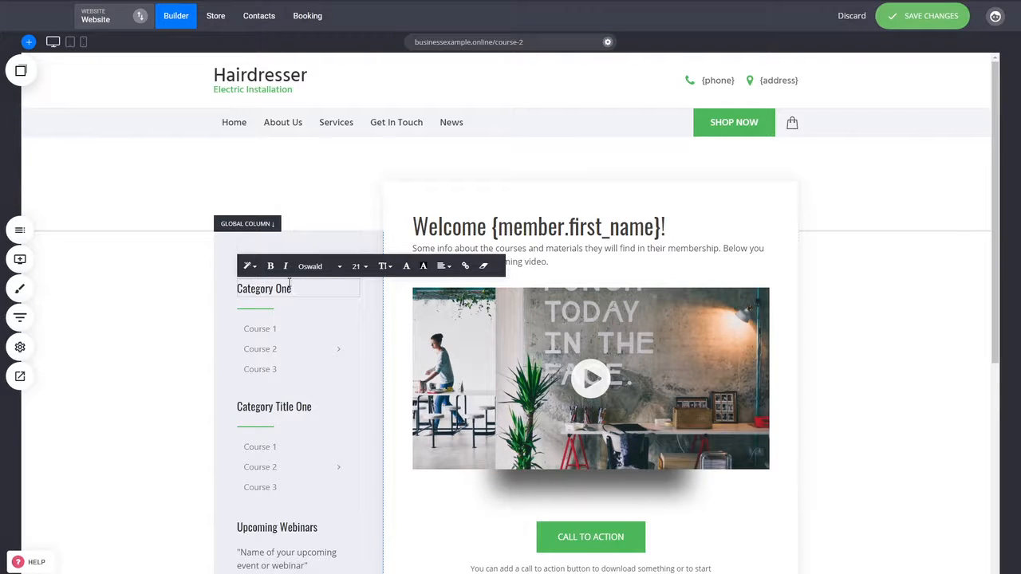
double_click(267, 405)
text(Category Two)
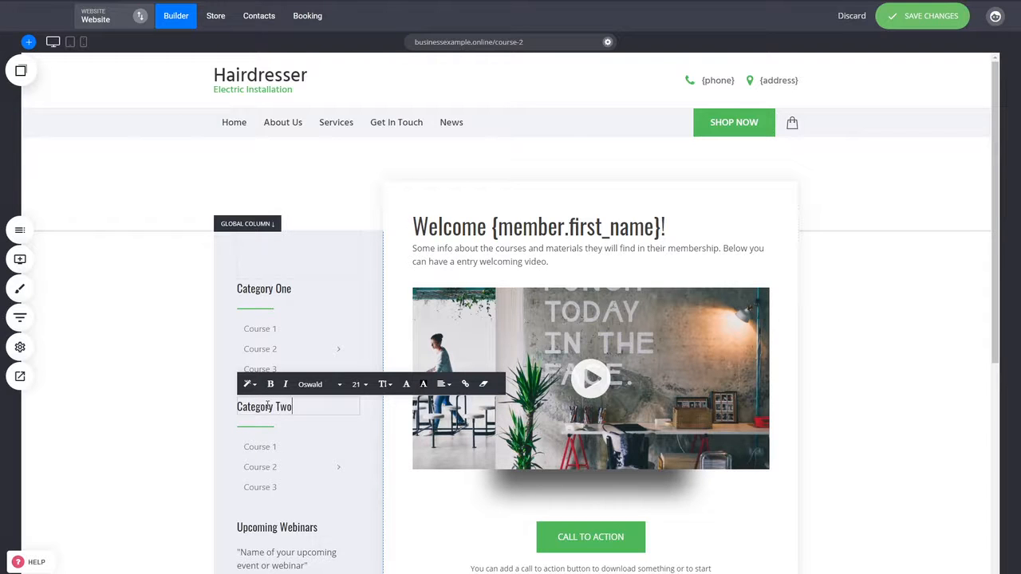
click(171, 413)
scroll(350, 455, down, 2)
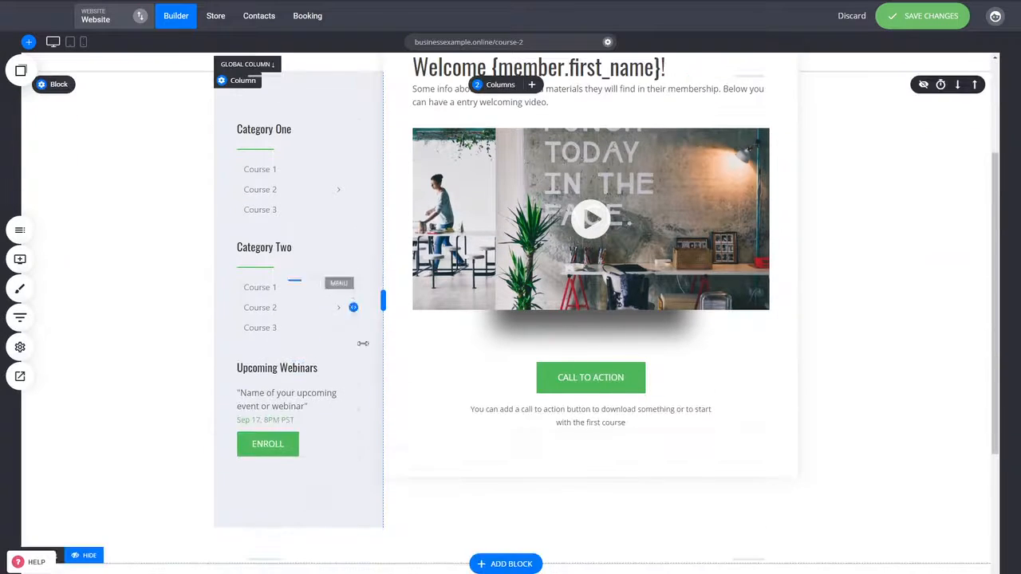
scroll(301, 359, up, 2)
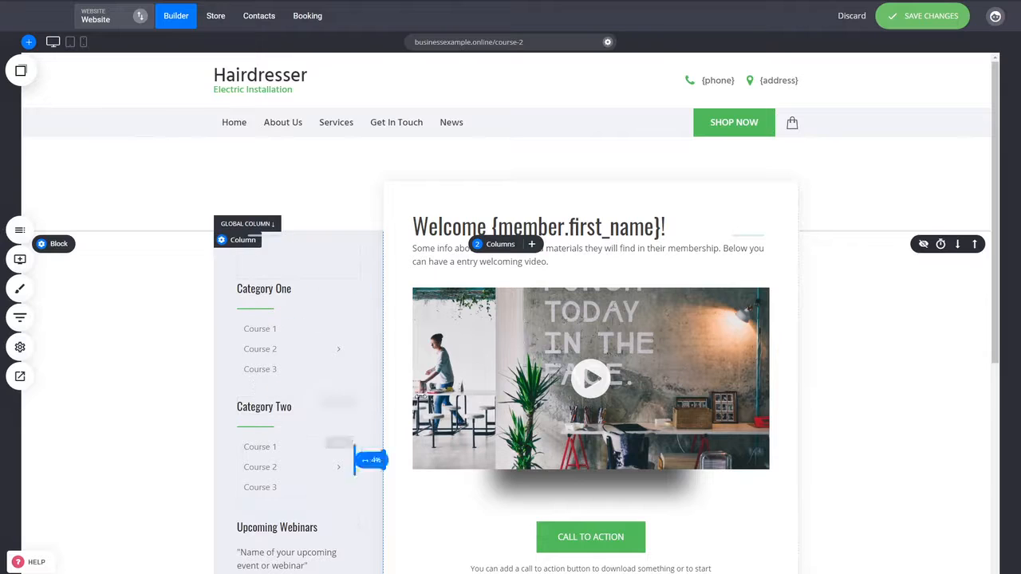
click(925, 16)
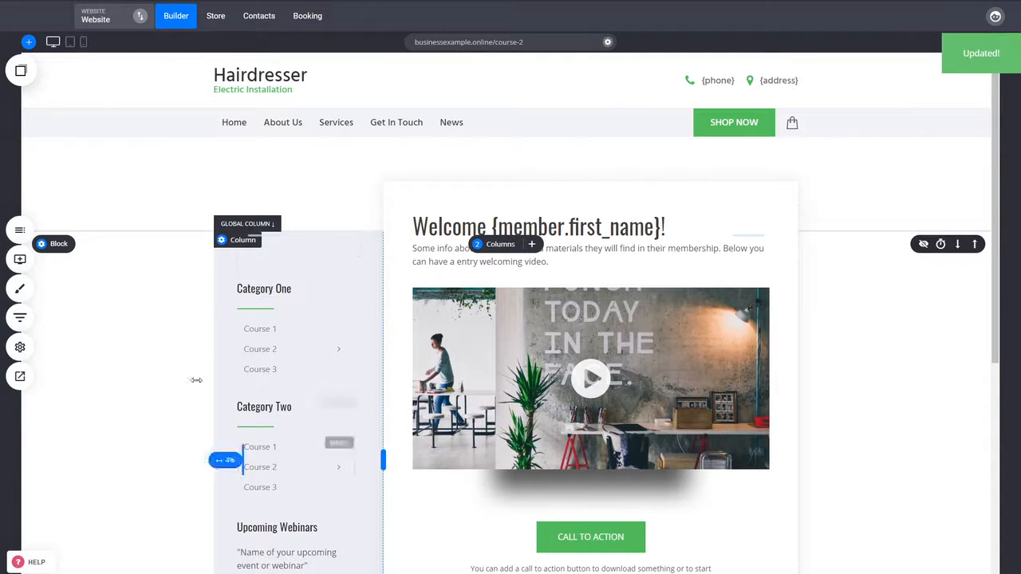
Open the Course 1 page and check its global column's category headings, course menus and the page list of the Courses group.
click(16, 232)
click(86, 236)
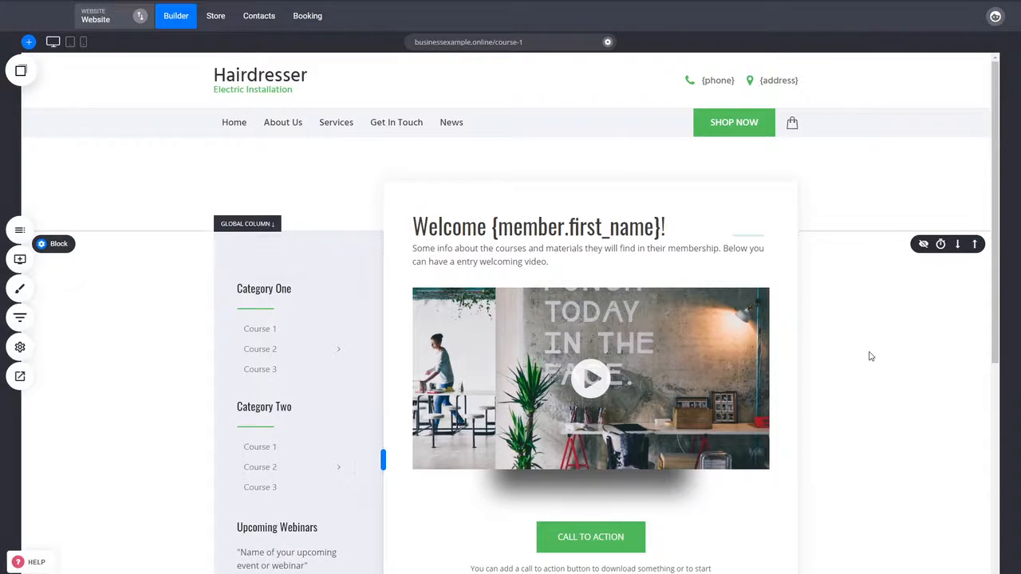
click(20, 230)
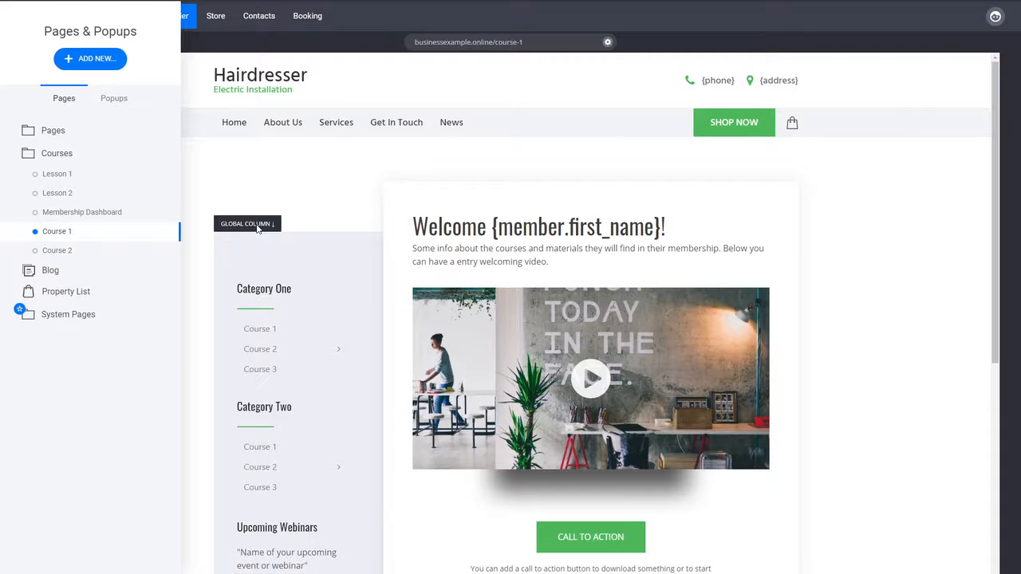
click(824, 355)
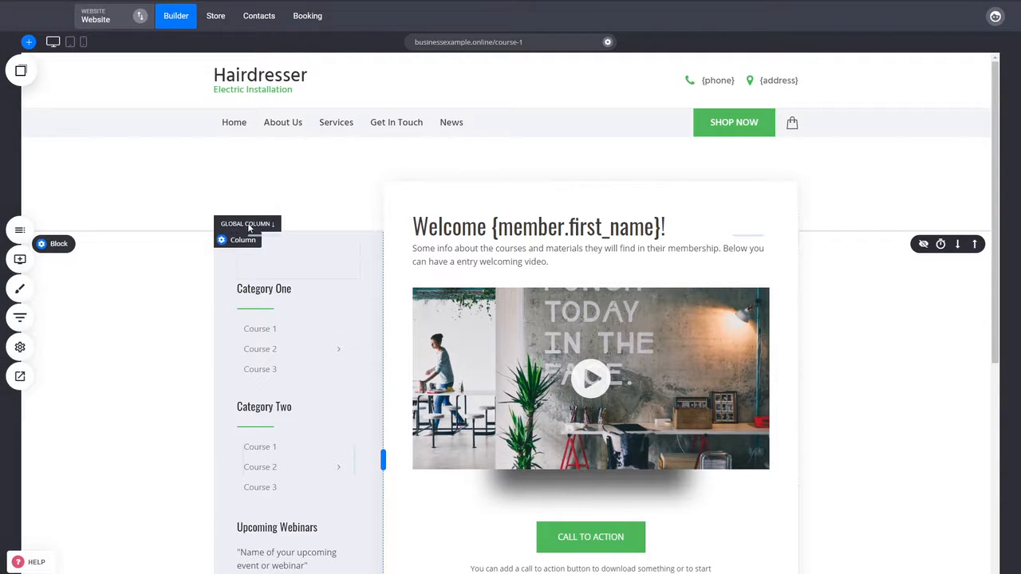
click(28, 234)
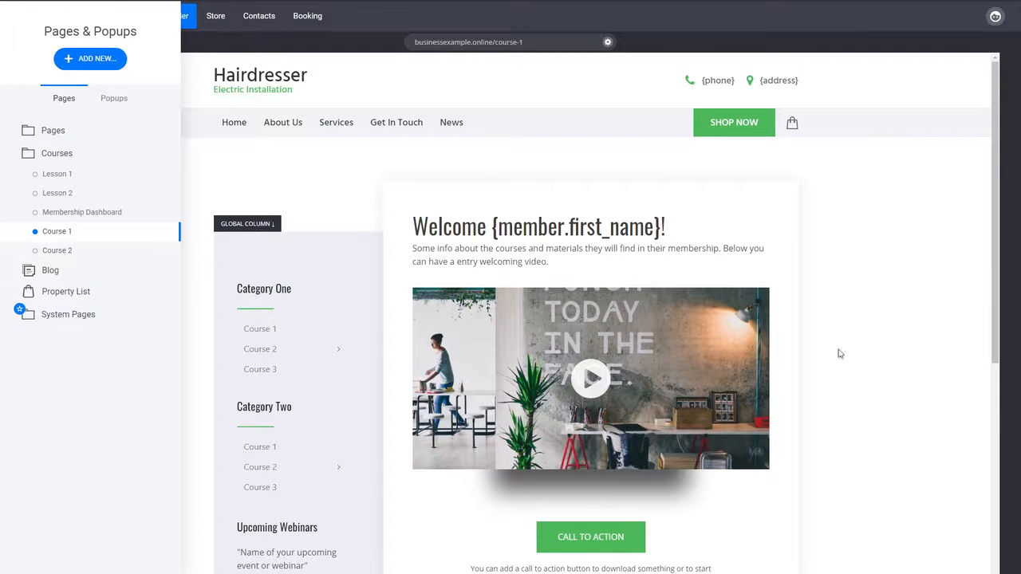
click(930, 364)
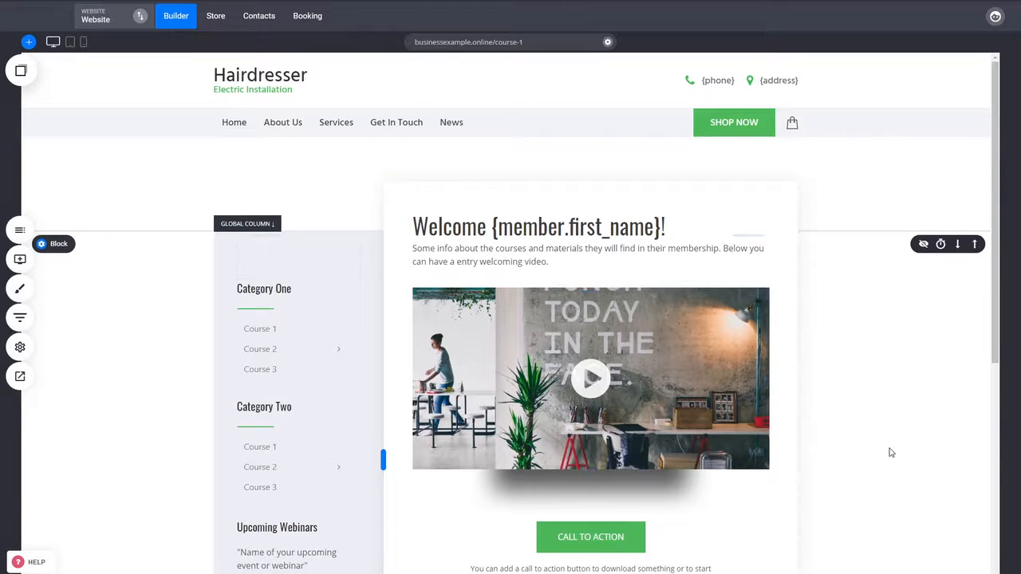
scroll(891, 452, down, 3)
scroll(891, 451, up, 3)
scroll(855, 443, down, 2)
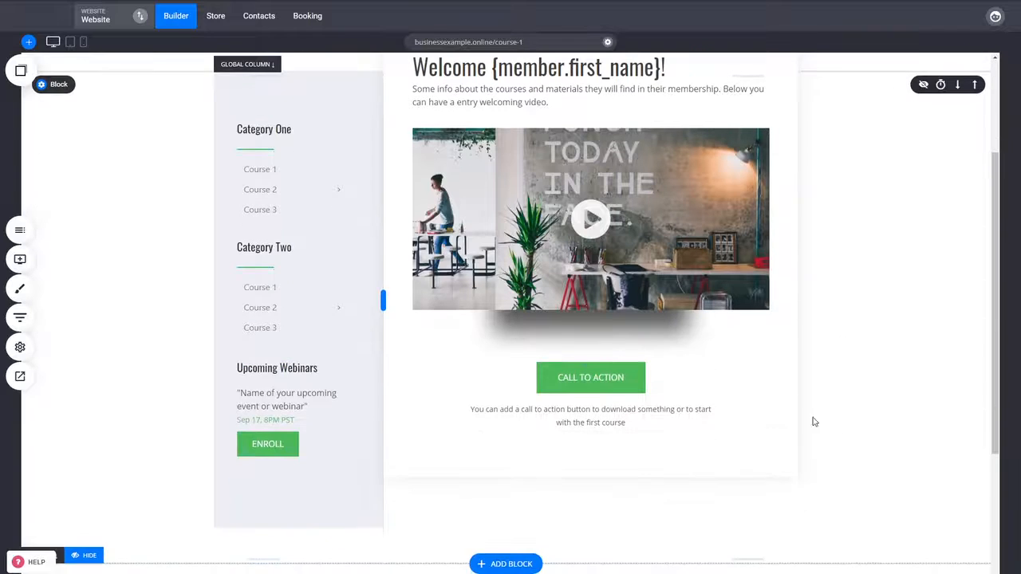
scroll(909, 439, up, 1)
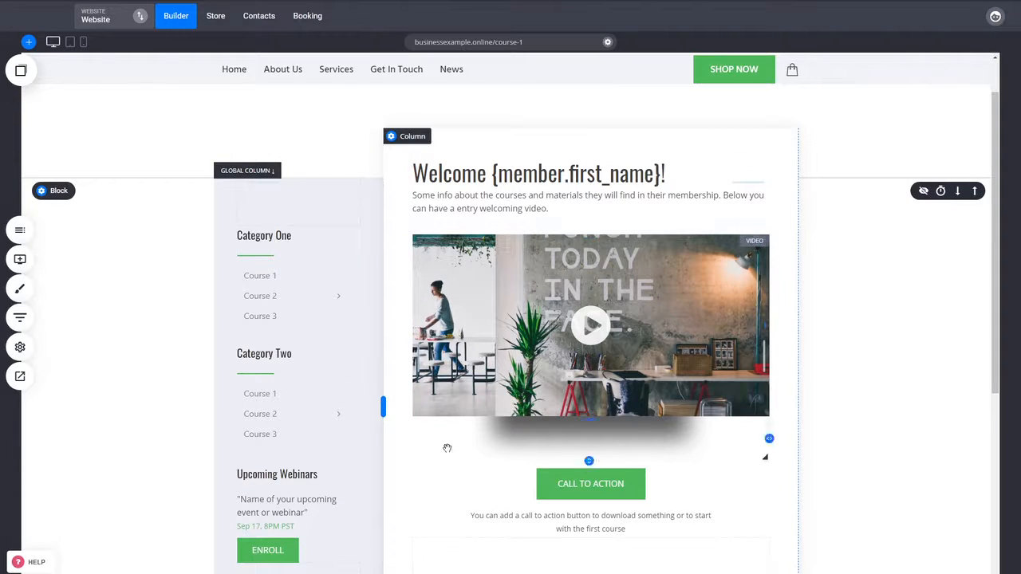
Create a blank page named Big Membership Page in the Courses group.
click(16, 233)
click(90, 62)
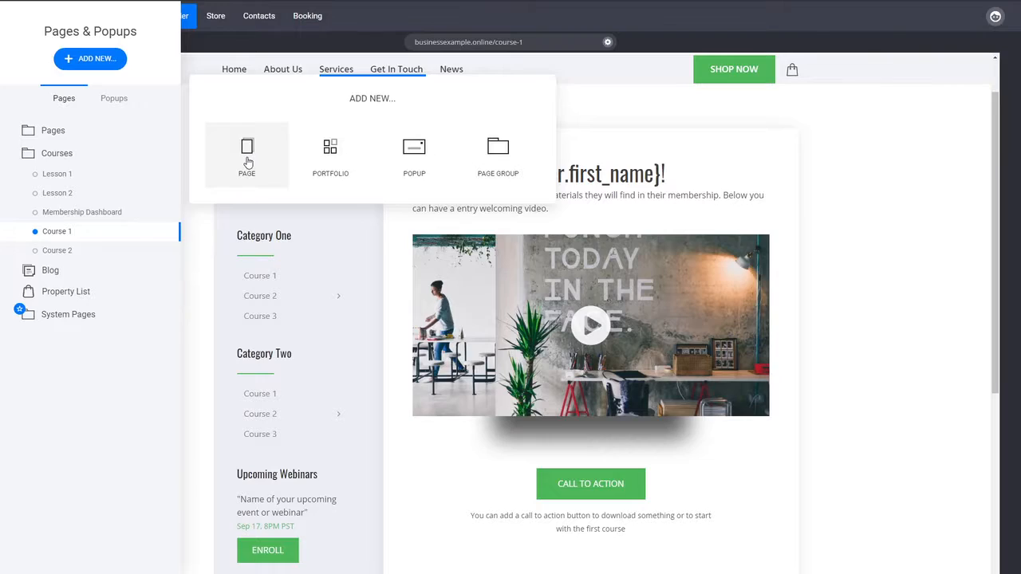
click(249, 163)
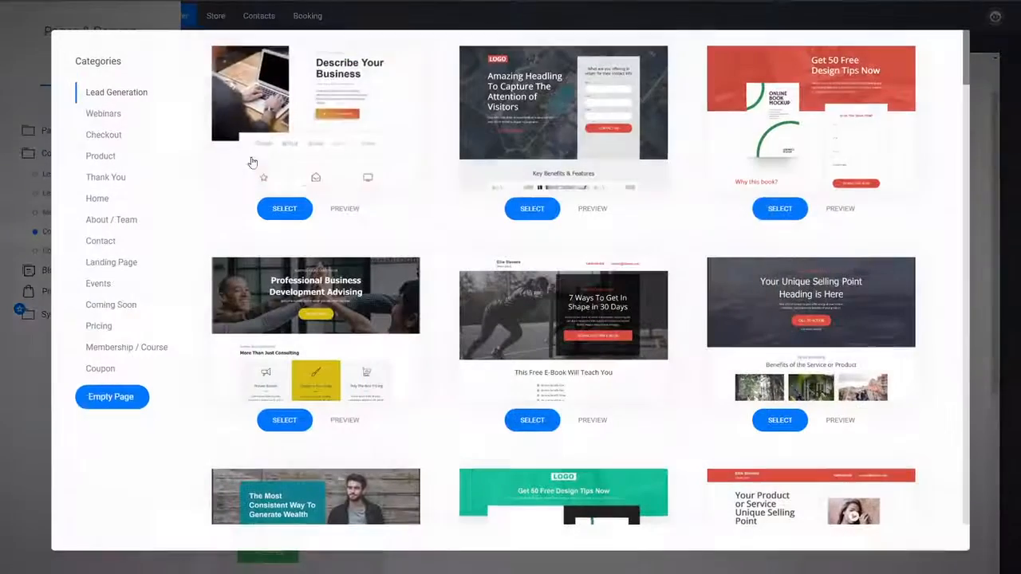
click(111, 397)
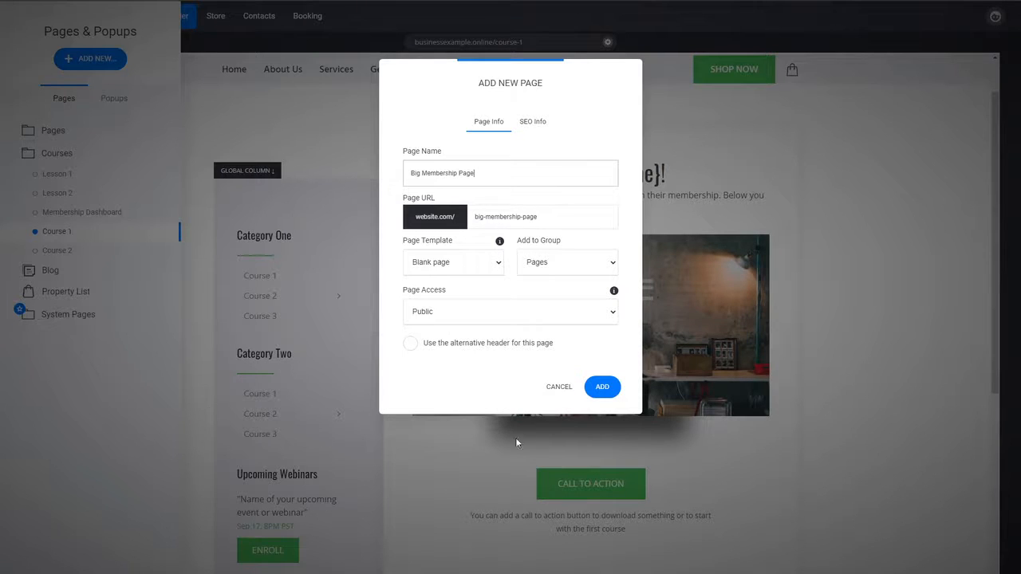
click(563, 271)
click(553, 292)
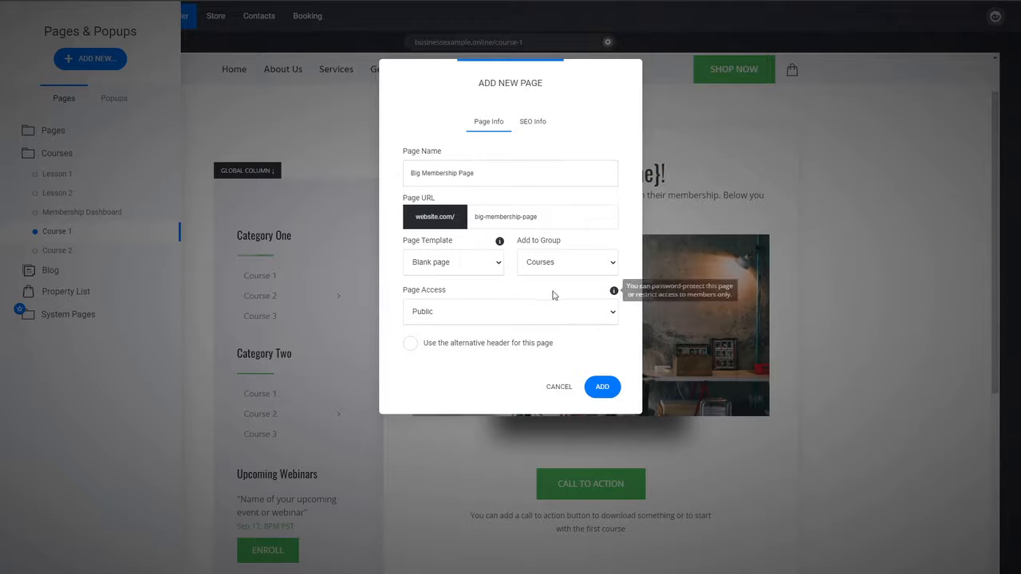
click(604, 387)
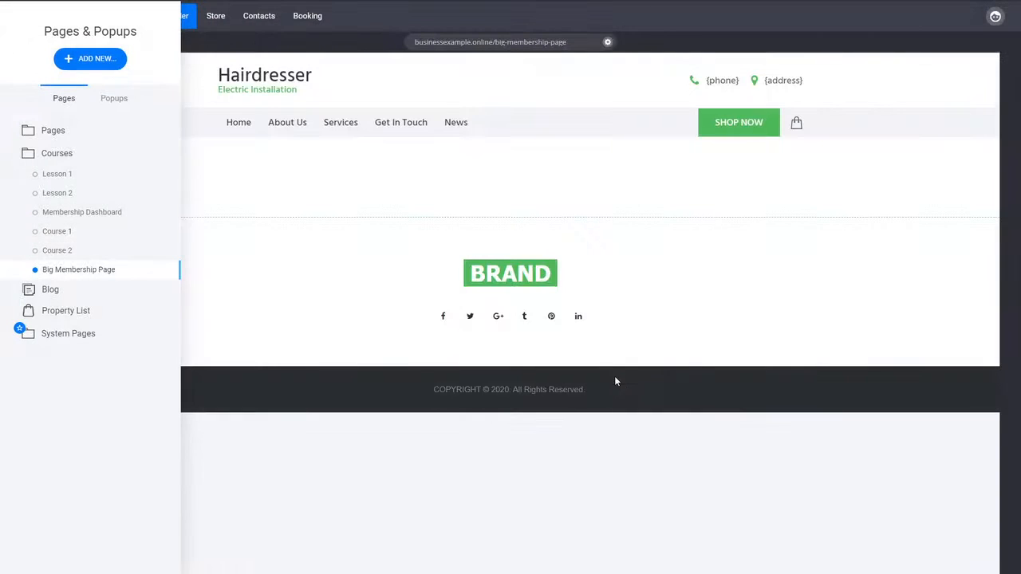
click(368, 187)
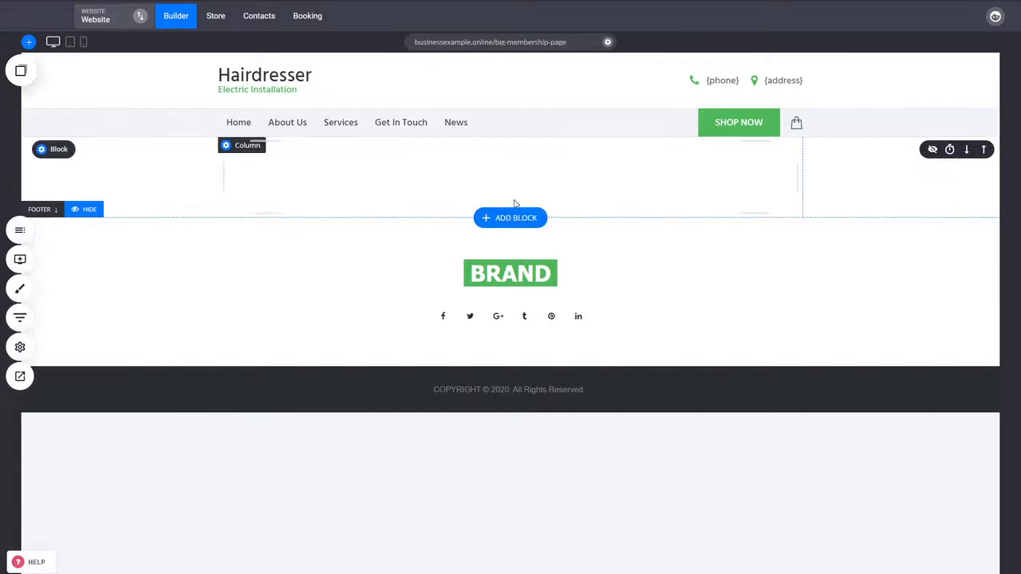
Add the Video block headed "Catchy Headline To Push Visitors To Play The Video" and delete the empty block above it.
click(515, 220)
click(113, 205)
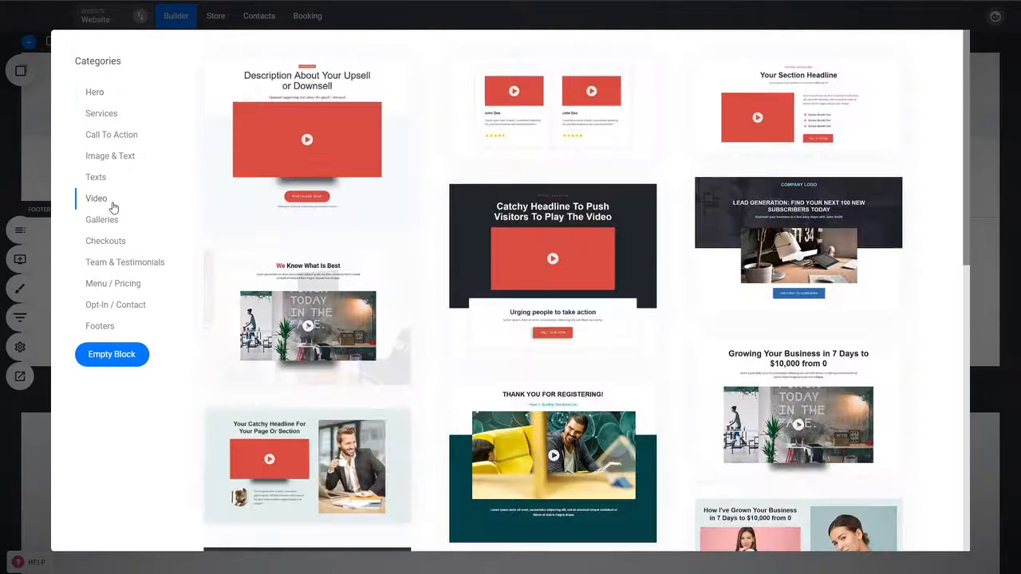
click(624, 283)
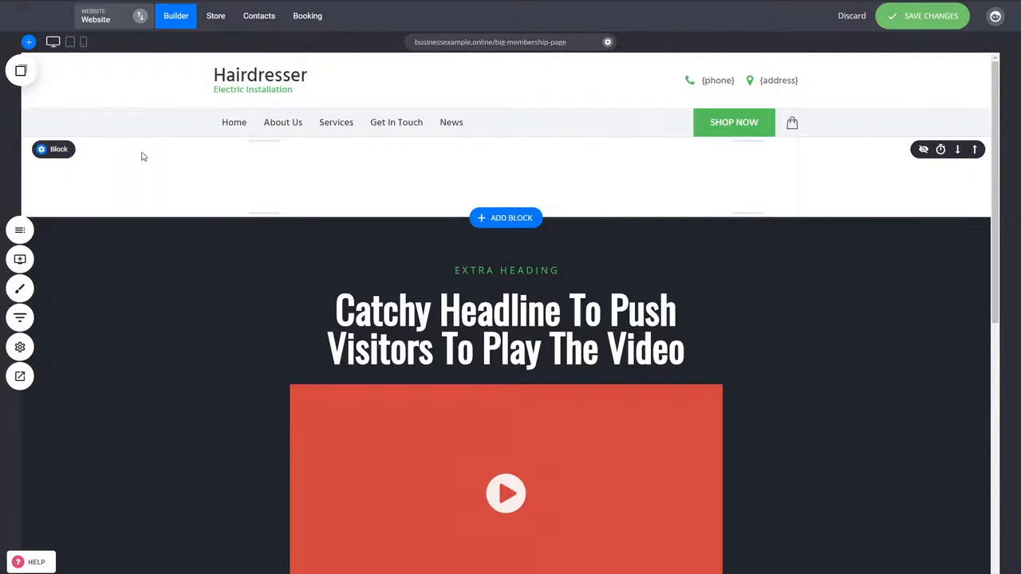
click(140, 149)
click(547, 257)
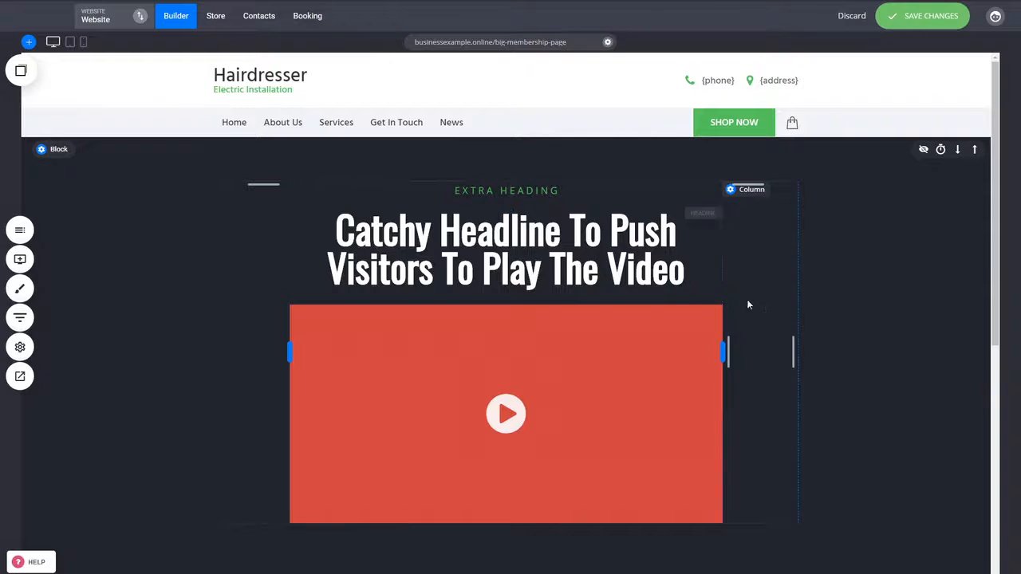
Insert the "Your Section Headline" Video block with the service benefits list directly below the main video block.
scroll(764, 312, down, 1)
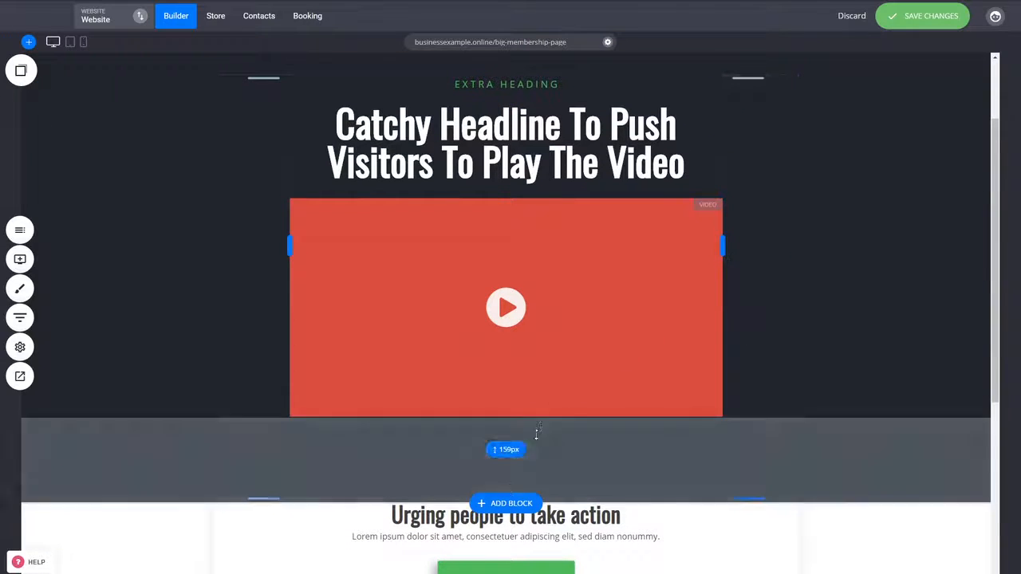
click(509, 504)
click(96, 198)
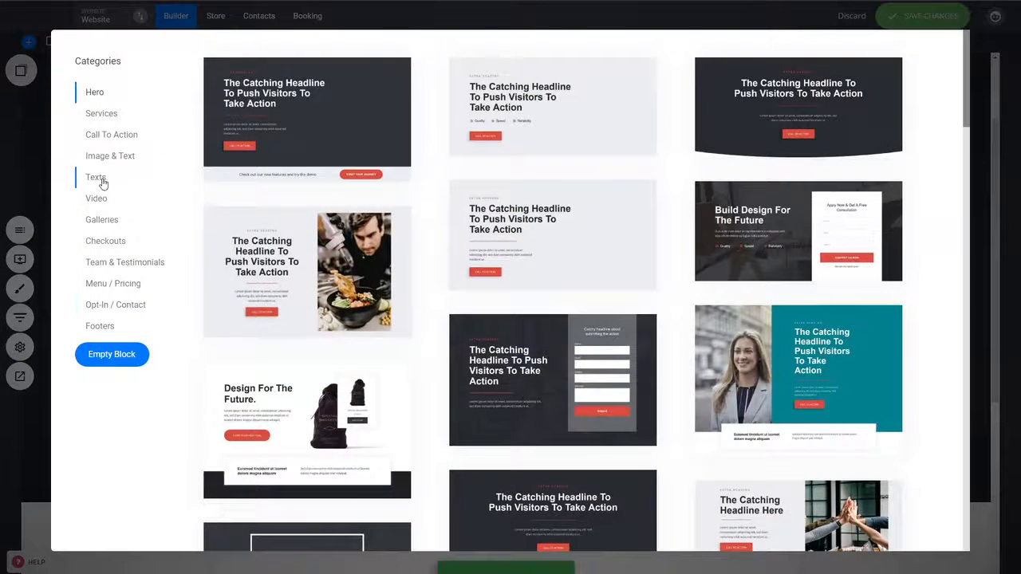
scroll(686, 252, down, 2)
scroll(693, 254, up, 2)
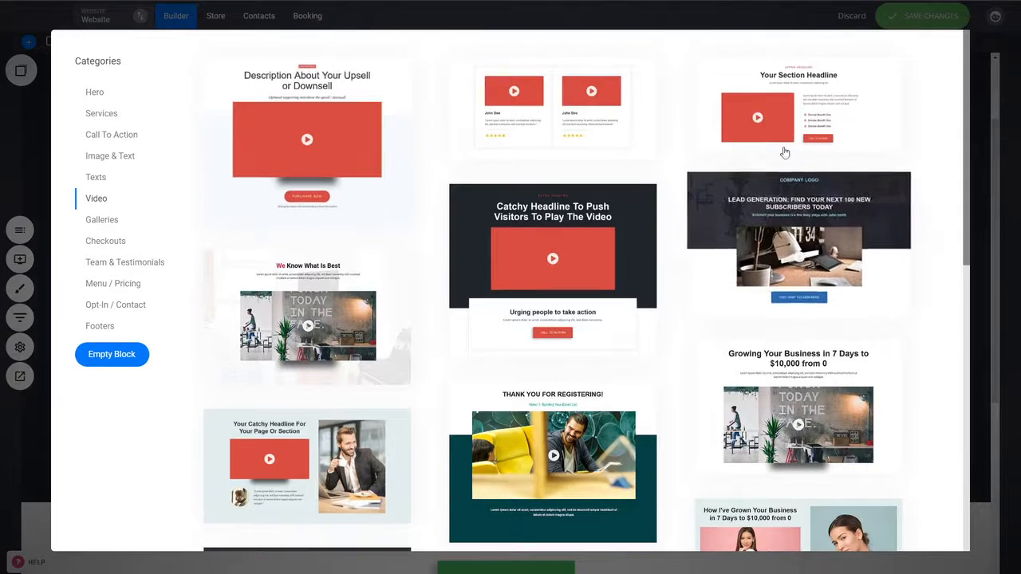
click(811, 117)
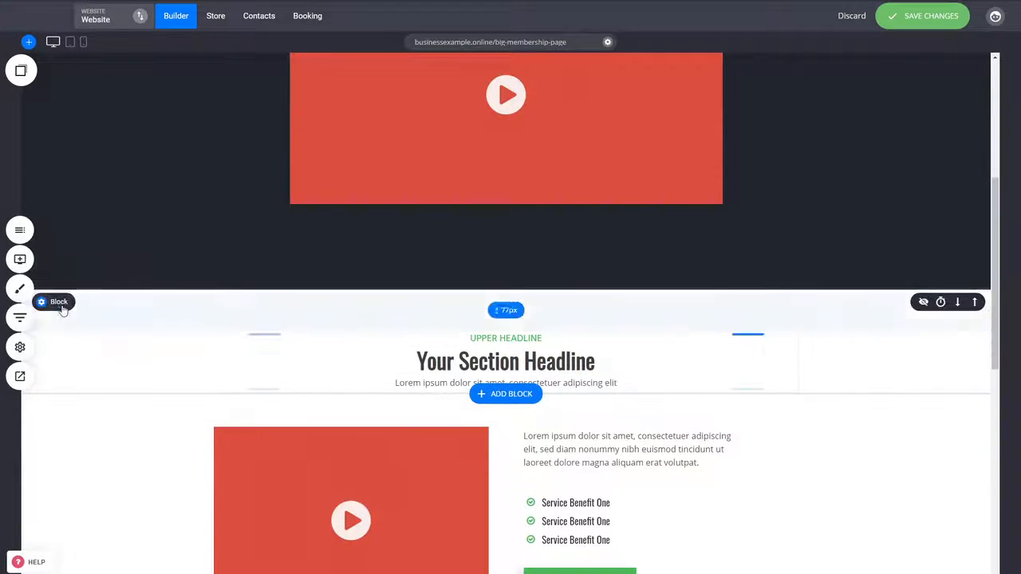
Delete the "Your Section Headline" heading block above the video and service benefits.
mouse_move(63, 303)
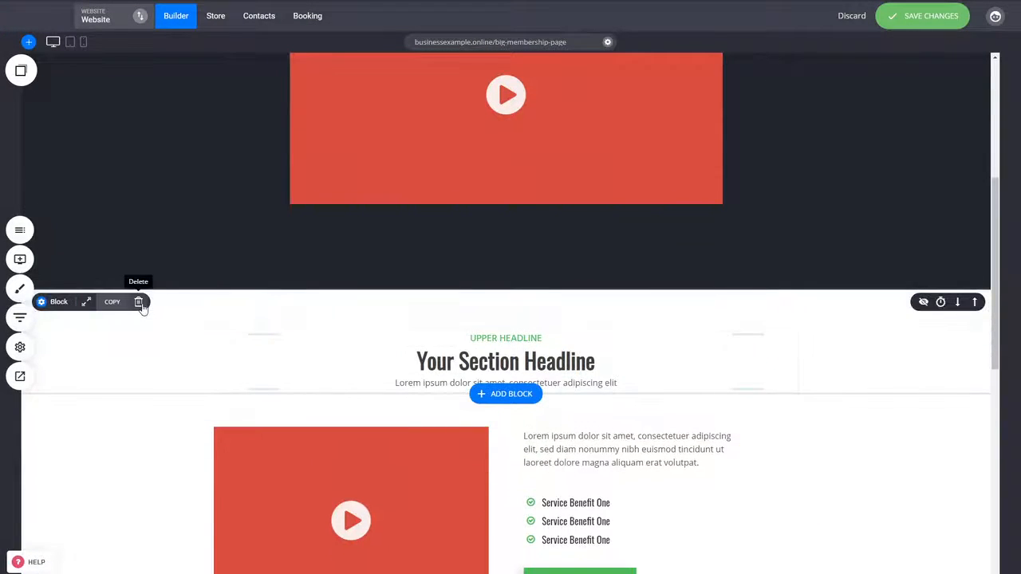
click(138, 301)
click(545, 255)
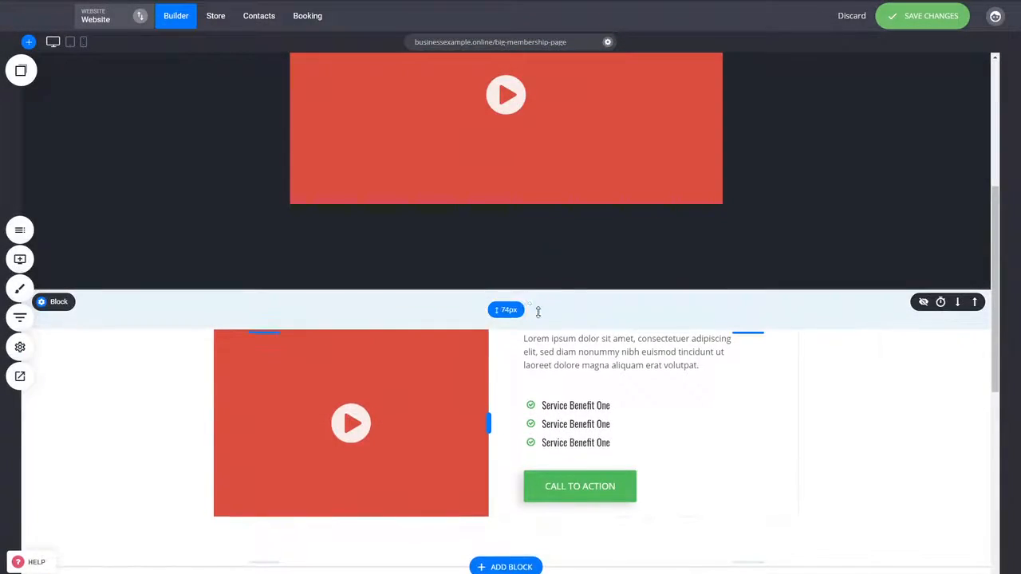
Insert the Video block with two side-by-side video testimonials and star ratings directly below the service benefits block.
scroll(528, 311, down, 2)
click(518, 461)
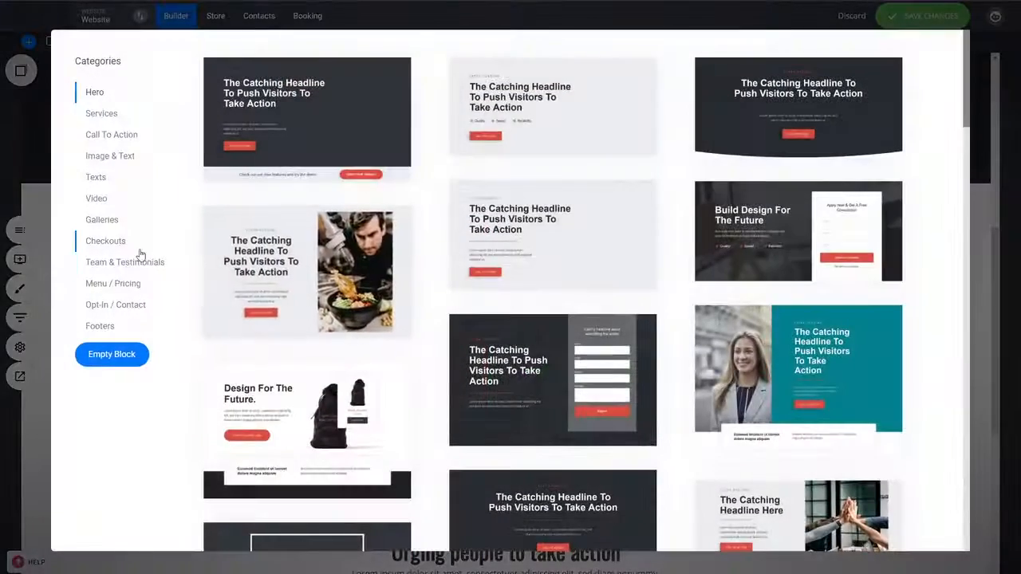
click(102, 201)
scroll(669, 349, down, 4)
scroll(669, 348, down, 4)
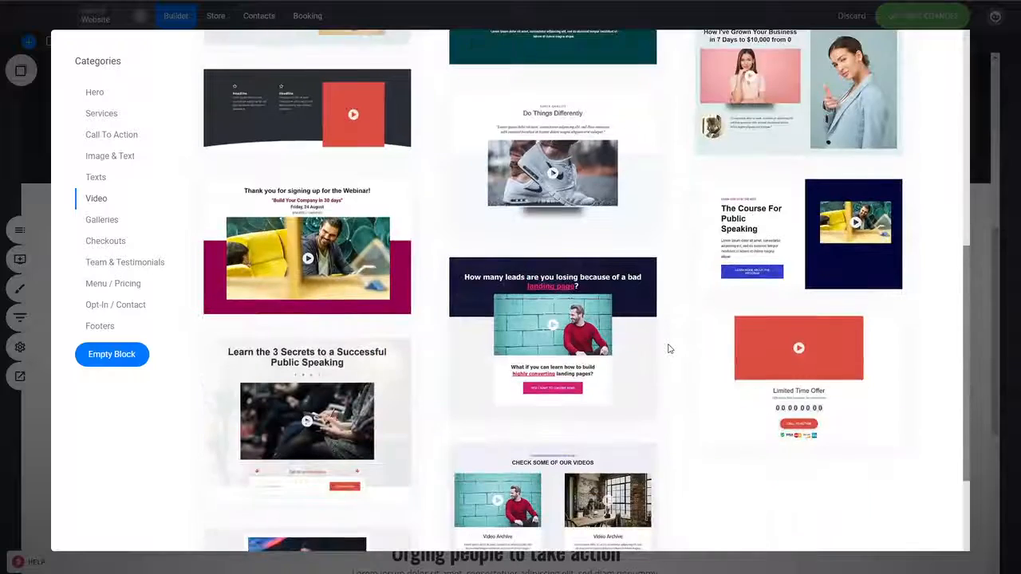
scroll(669, 348, up, 3)
scroll(672, 349, up, 5)
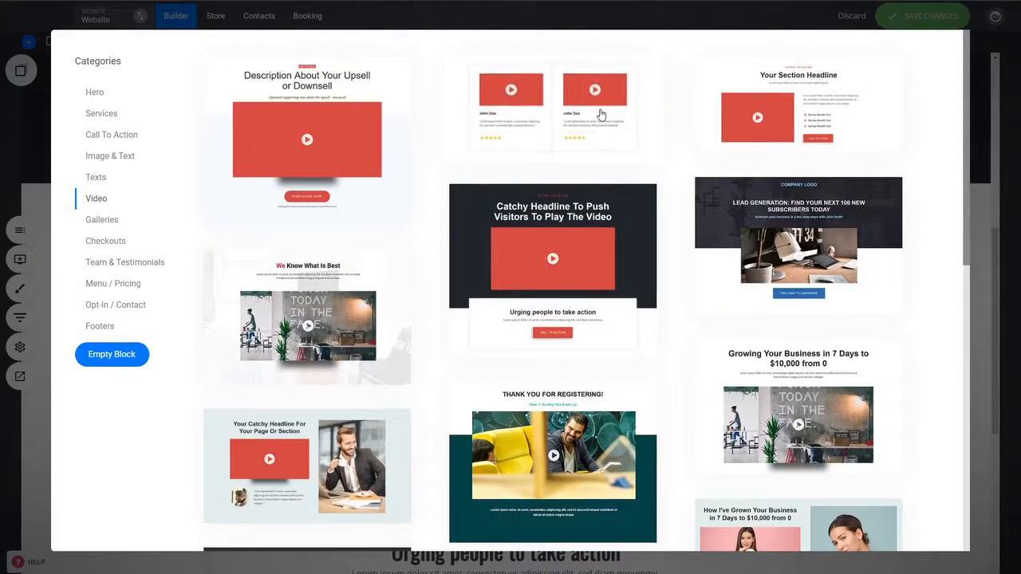
click(602, 116)
Delete the star rating images from both columns of the two-video block.
scroll(726, 265, down, 3)
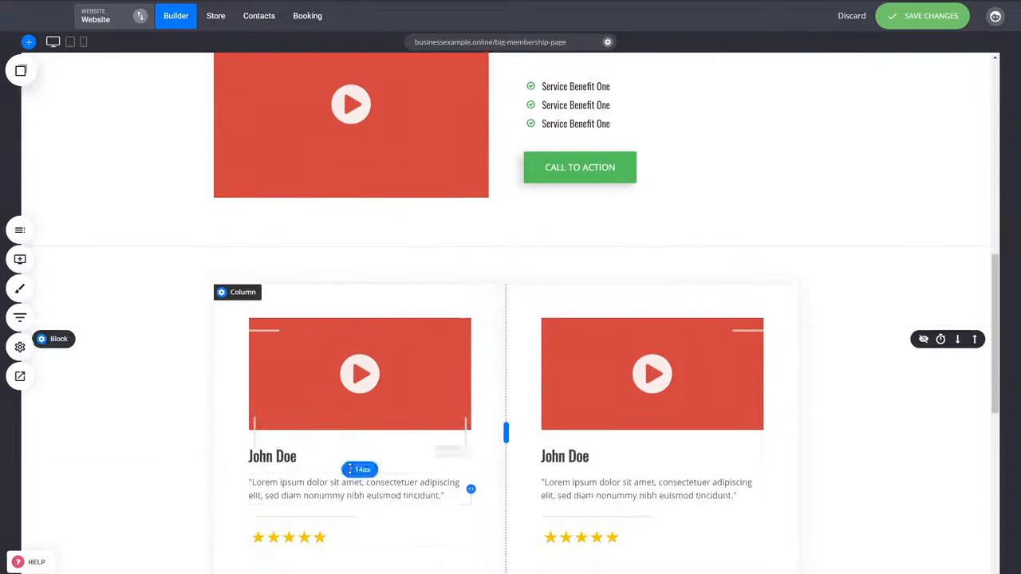
click(301, 537)
click(414, 514)
click(553, 256)
click(613, 541)
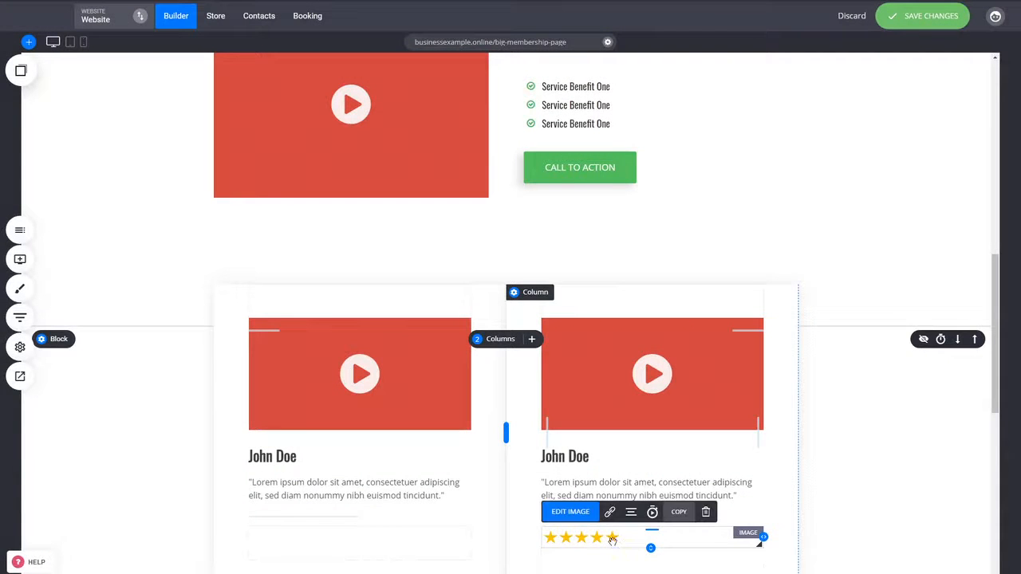
click(705, 511)
click(547, 260)
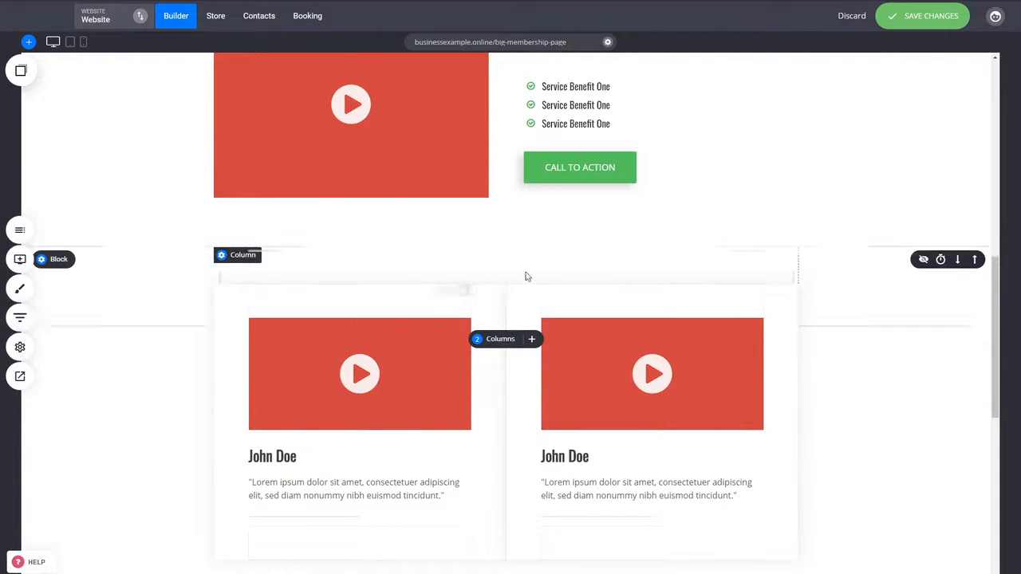
Delete the empty block and the "Urging people to take action" block below the two videos, and save the page.
scroll(792, 479, up, 10)
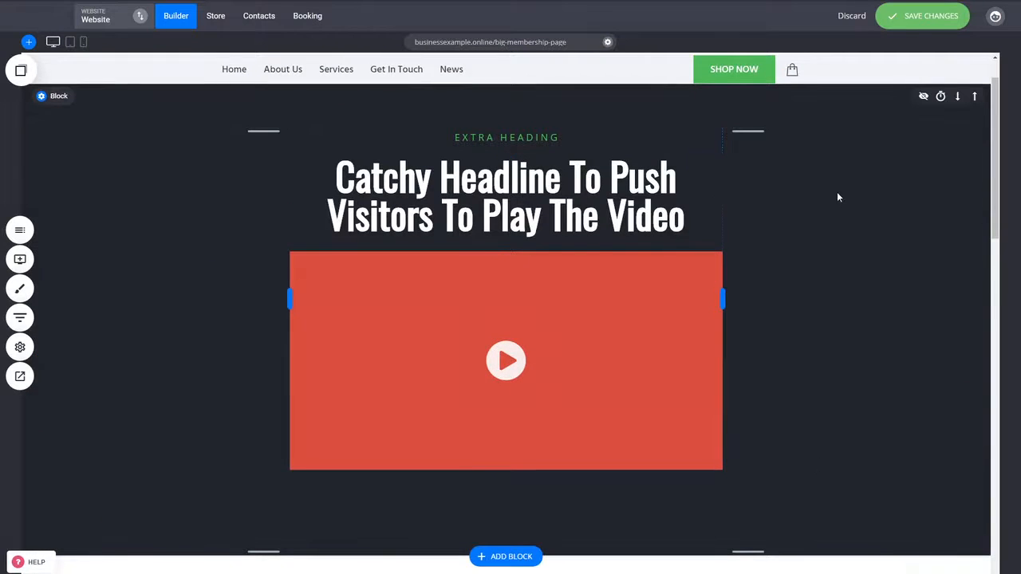
scroll(853, 291, down, 8)
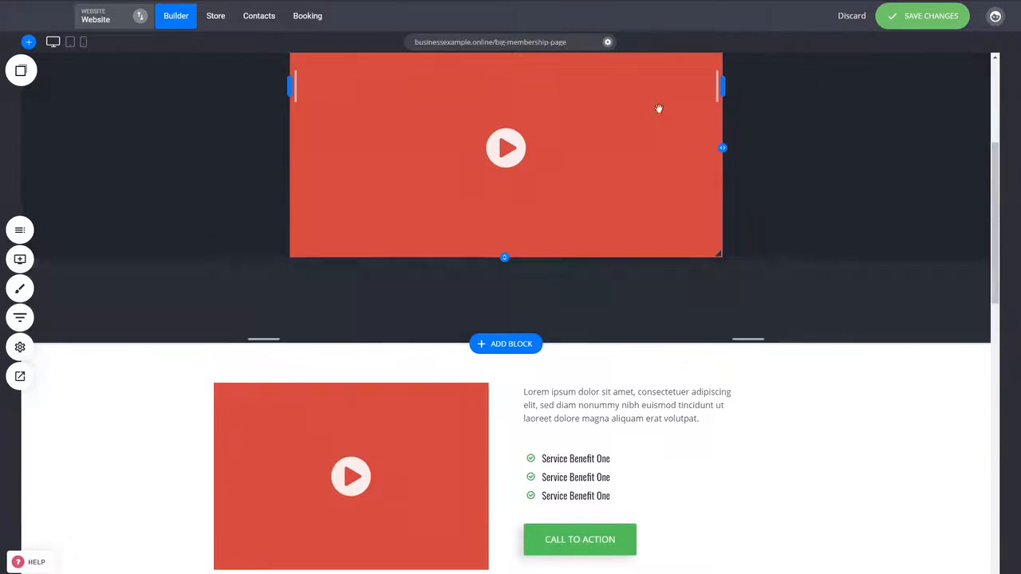
scroll(850, 285, down, 2)
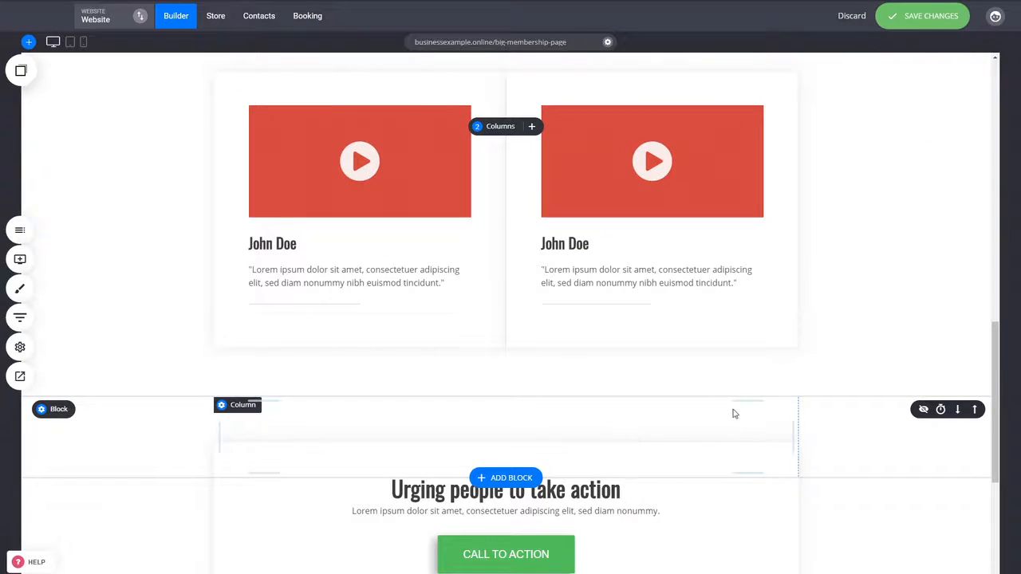
mouse_move(79, 413)
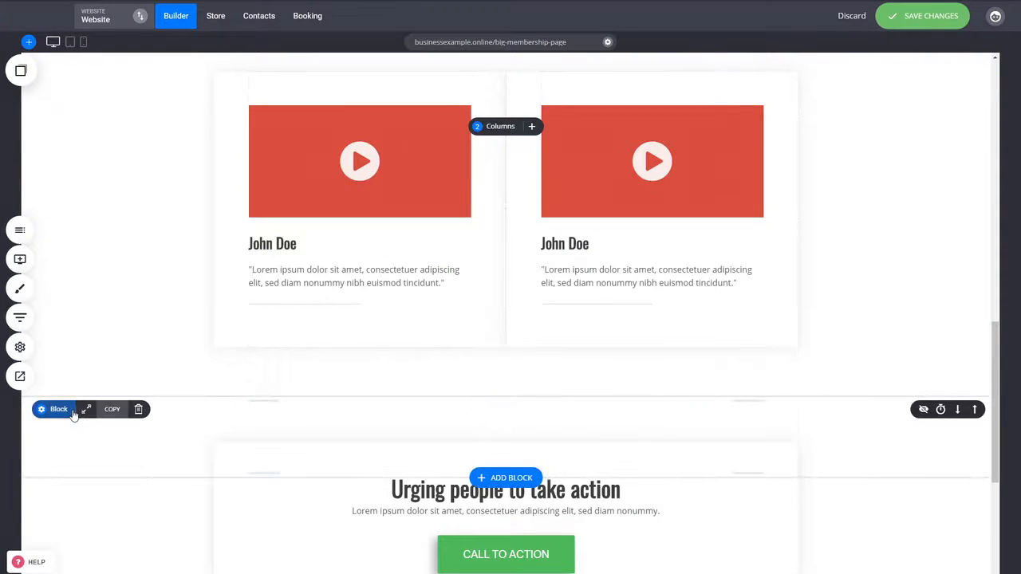
click(138, 411)
click(520, 260)
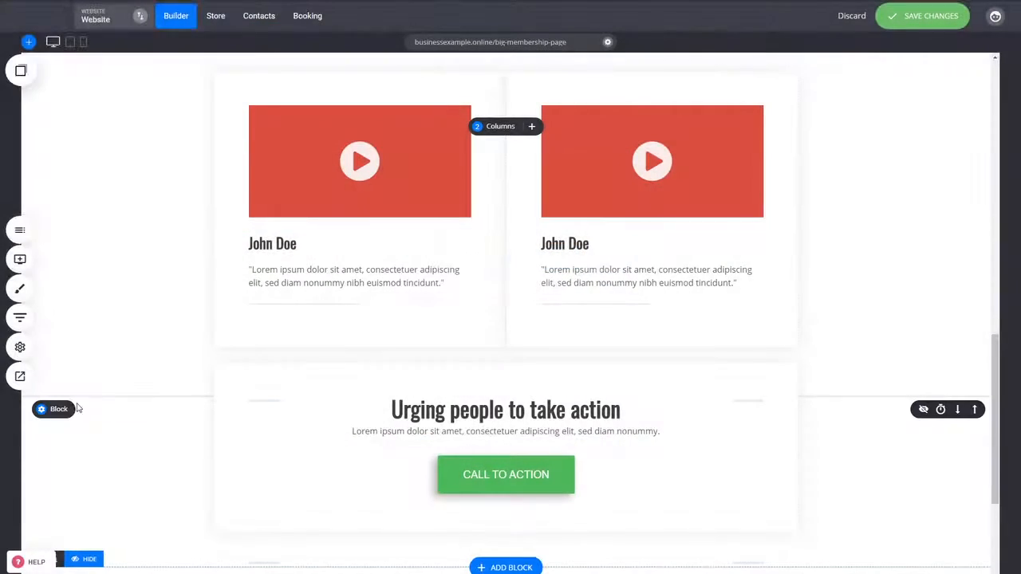
mouse_move(85, 410)
click(137, 410)
click(558, 257)
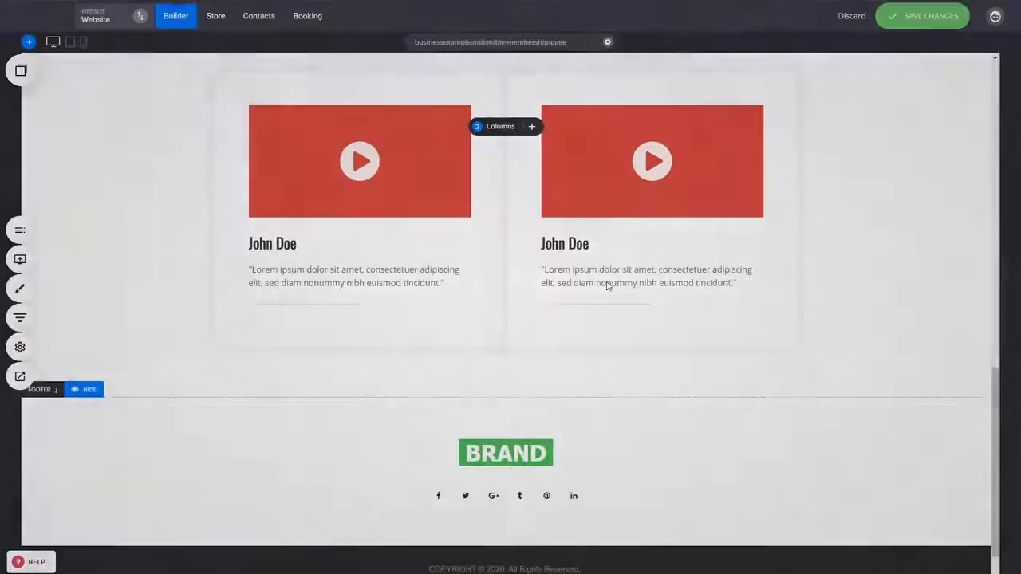
scroll(808, 433, up, 10)
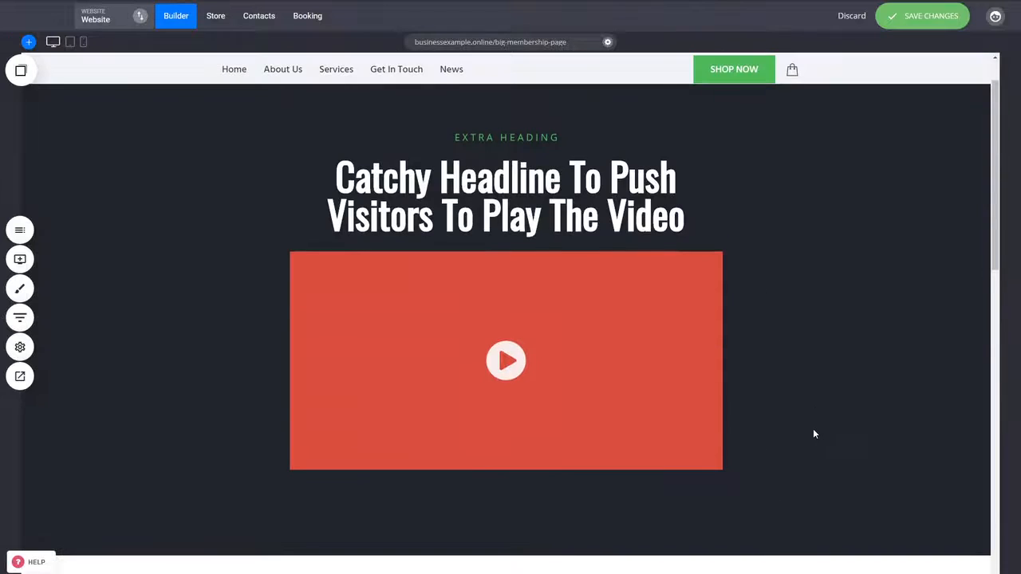
key(ctrl+s)
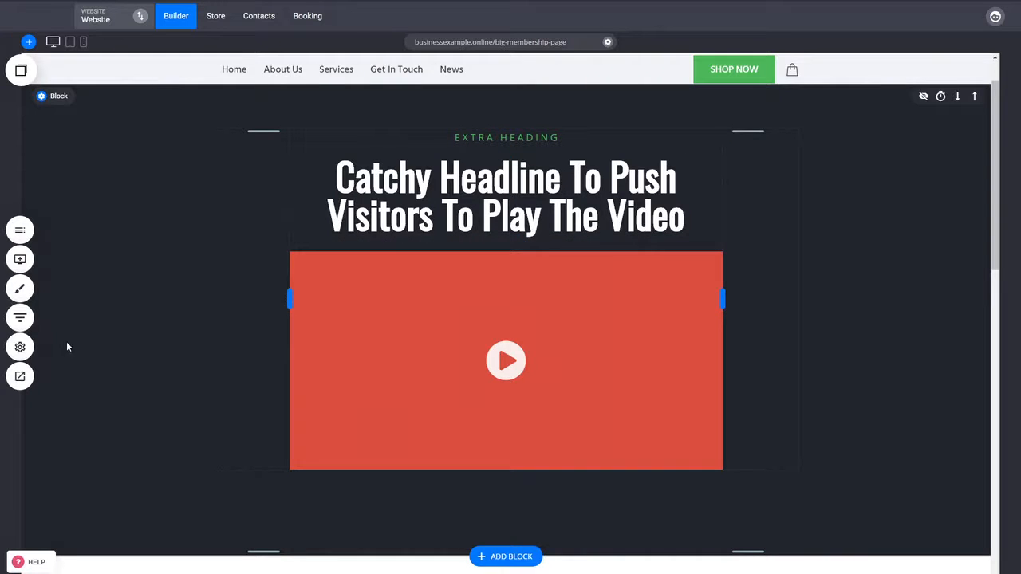
Copy the Member's First Name personalization tag from the website settings and save the settings.
click(22, 357)
click(62, 236)
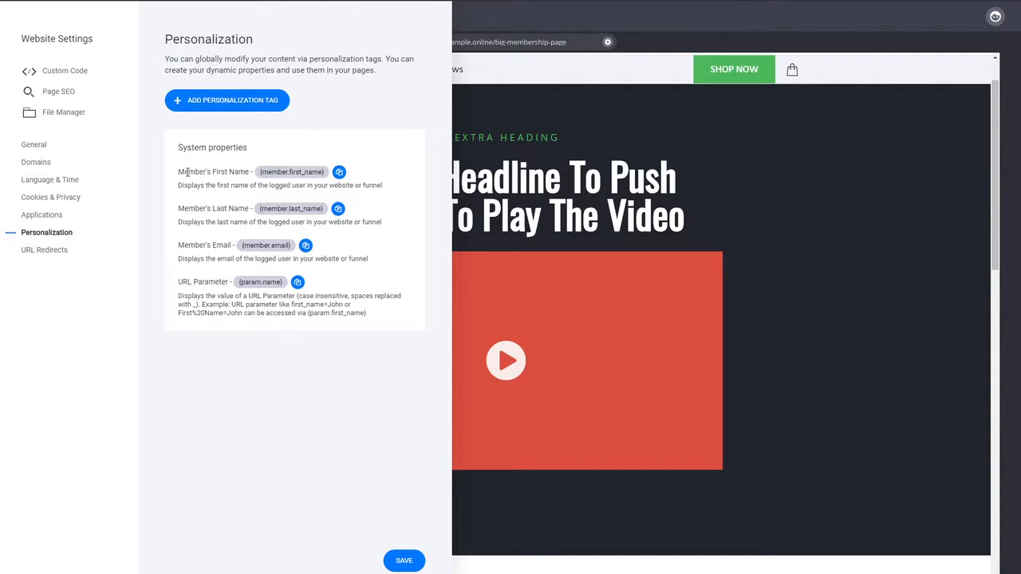
click(339, 174)
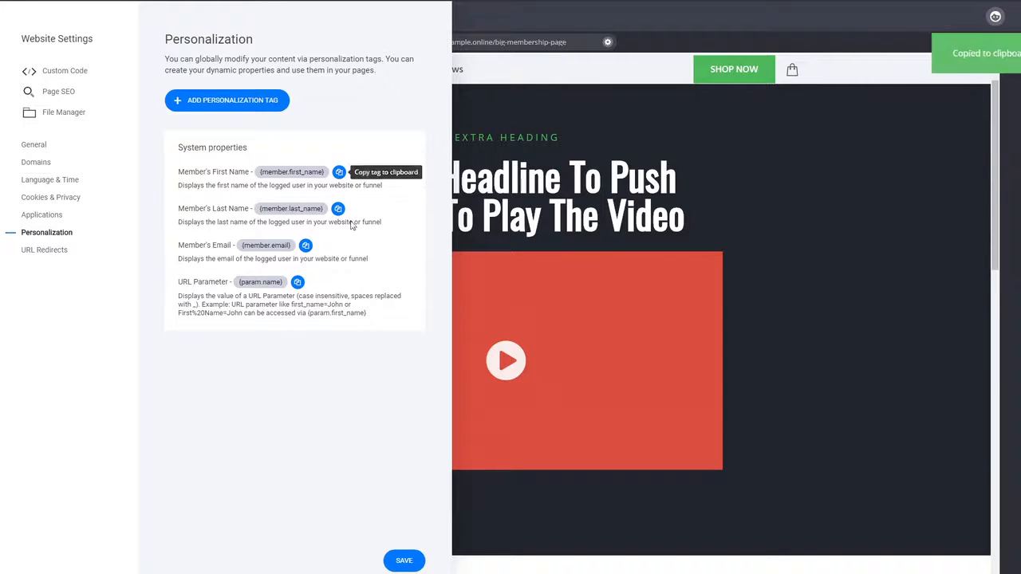
click(403, 560)
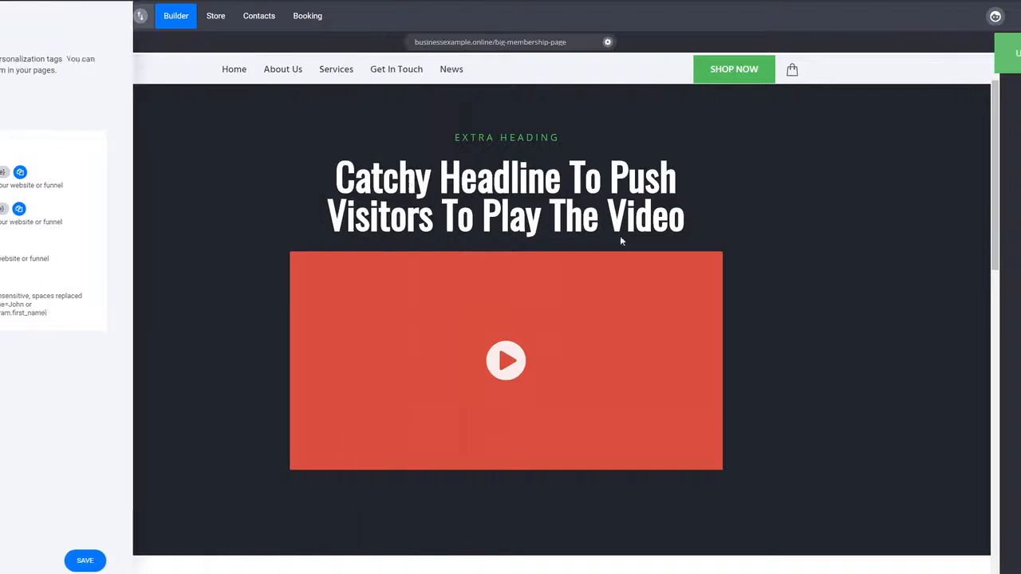
Replace the main video block's headline with "Welcome {member.first_name}! Let's Get Started!" using the copied tag, and save the page.
click(355, 182)
click(375, 187)
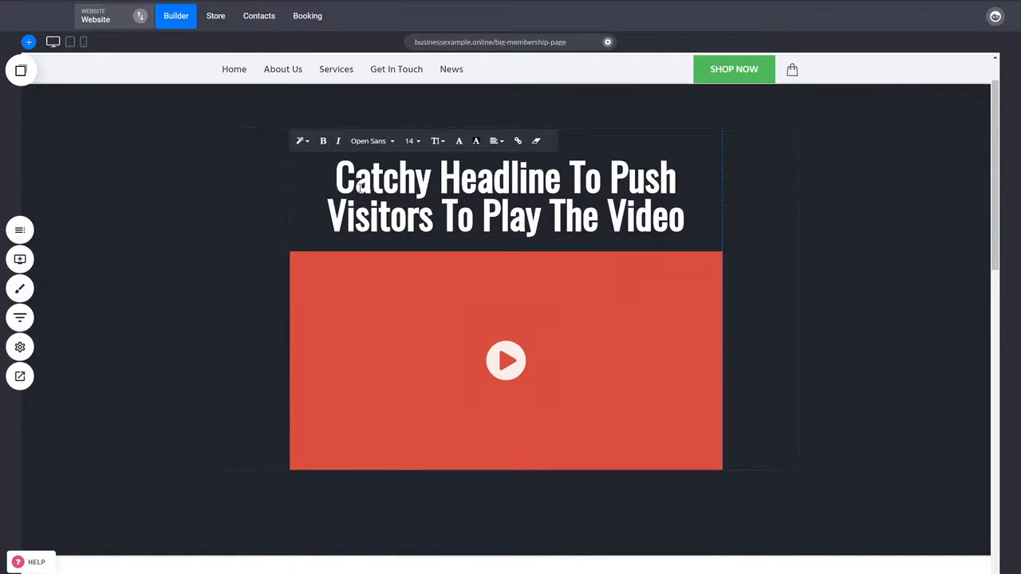
key(ctrl+a)
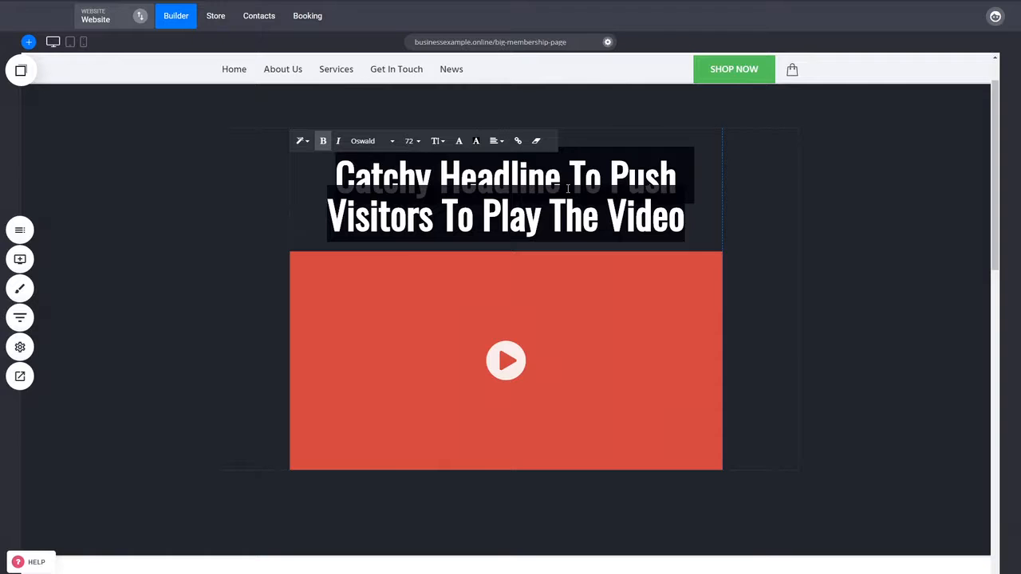
text(Welcome)
key(ctrl+v)
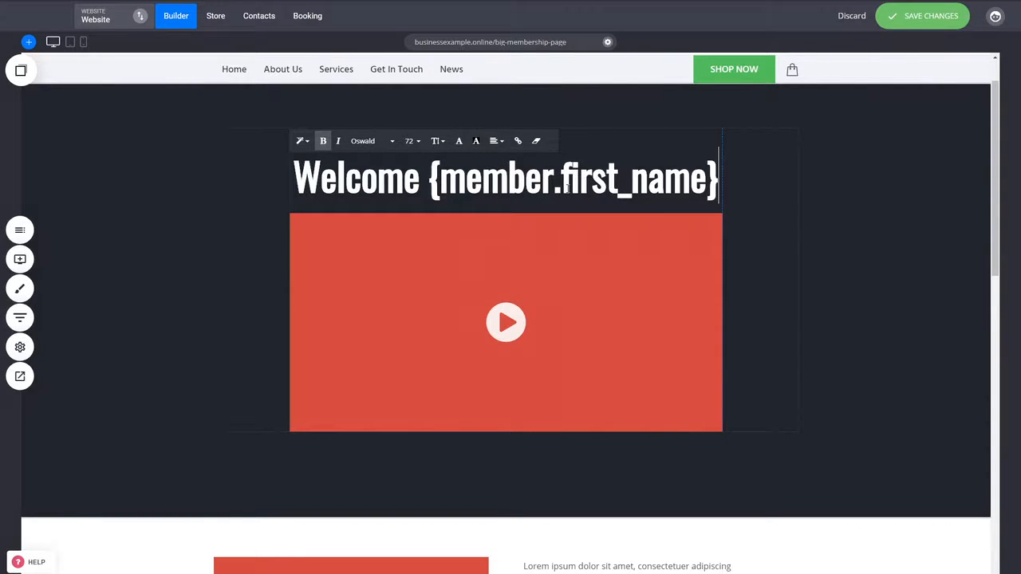
text(,)
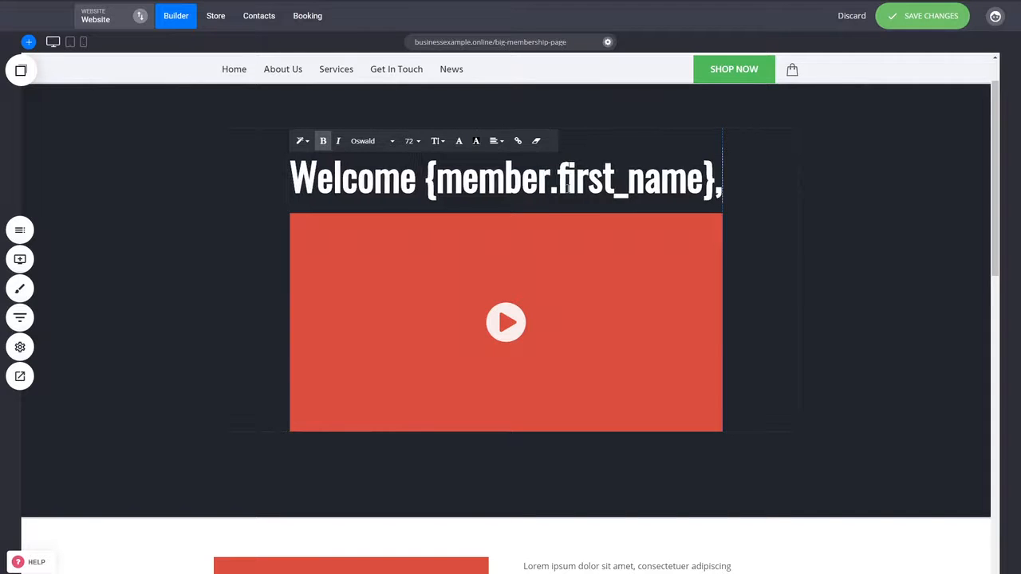
key(BackSpace)
key(BackSpace)
text(!)
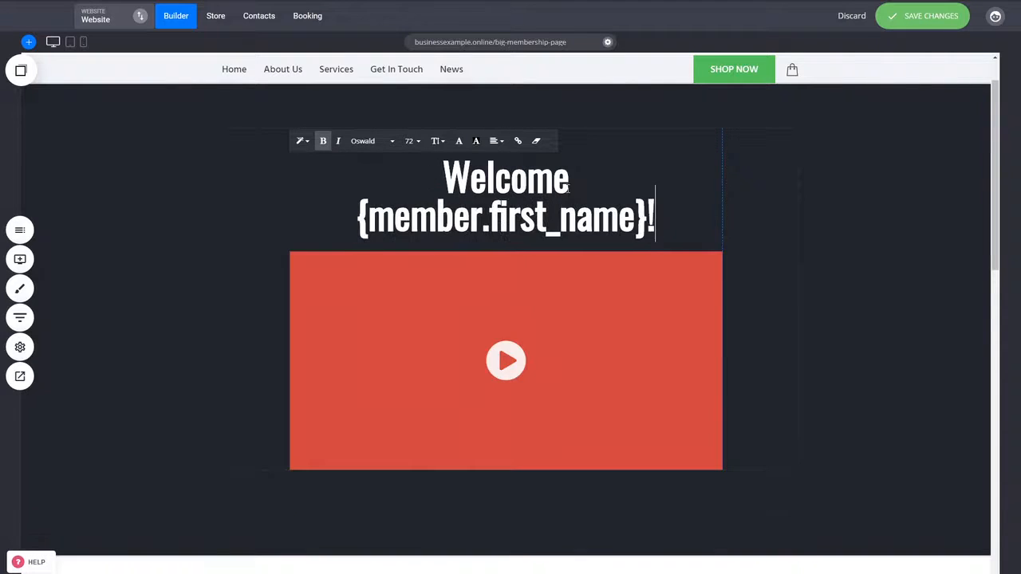
text( Let's Get Started!)
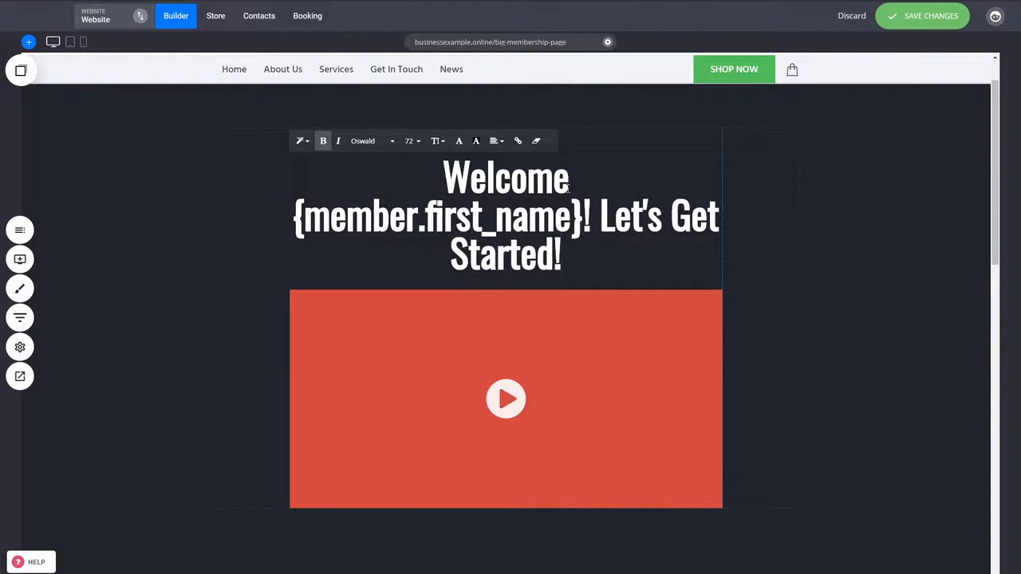
click(855, 272)
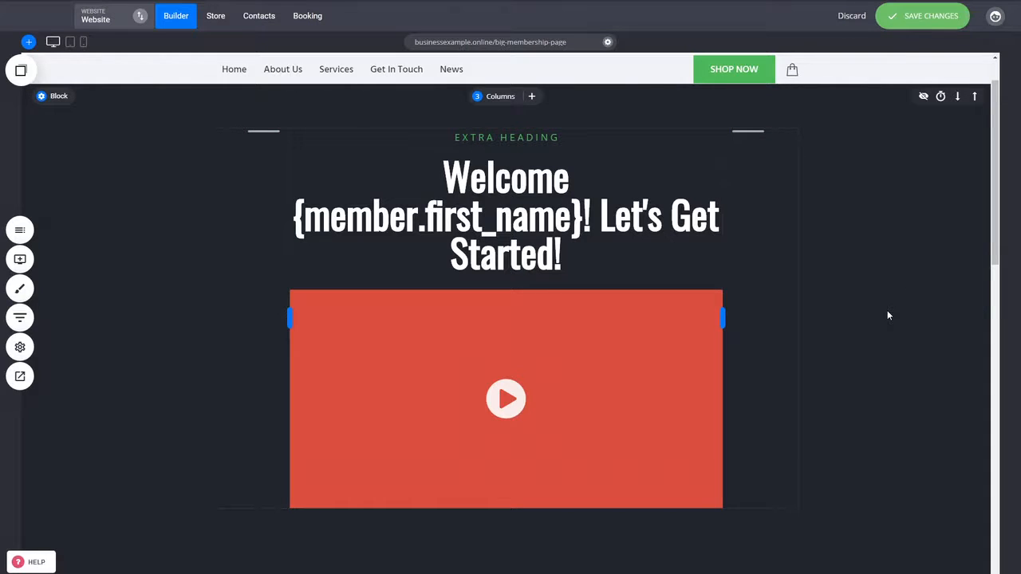
scroll(886, 315, up, 1)
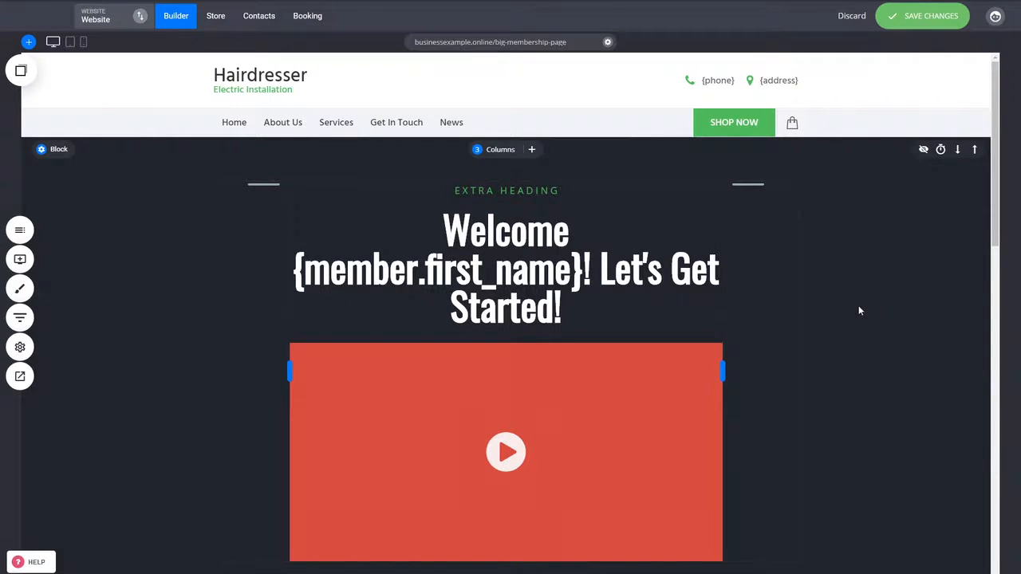
key(ctrl+s)
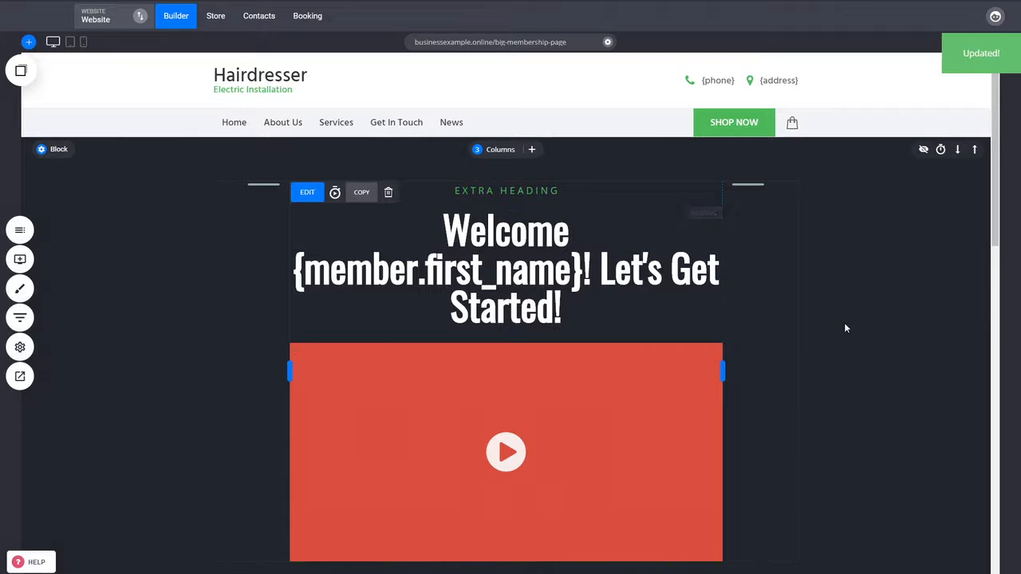
click(14, 236)
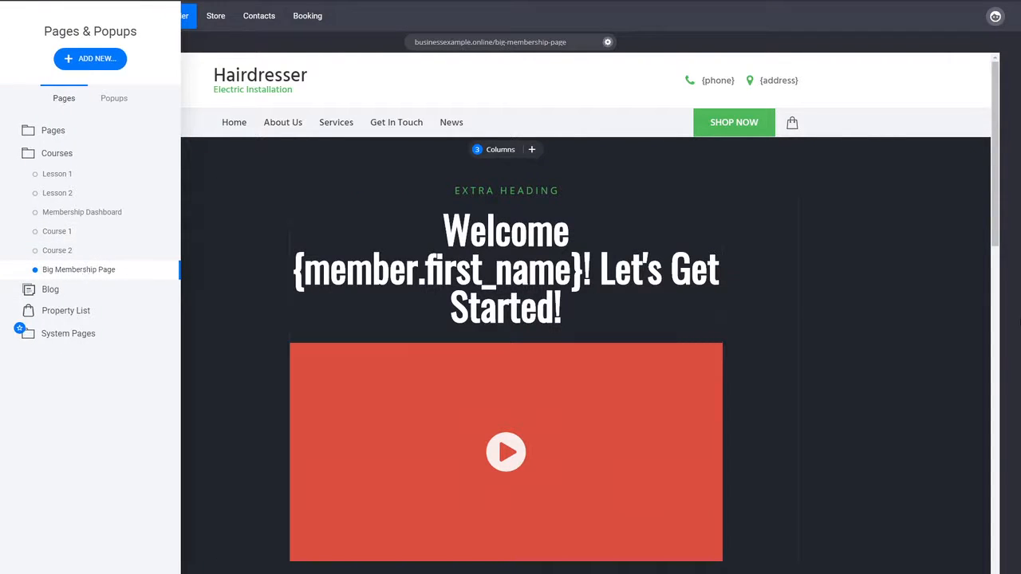
scroll(983, 309, down, 5)
scroll(976, 371, down, 5)
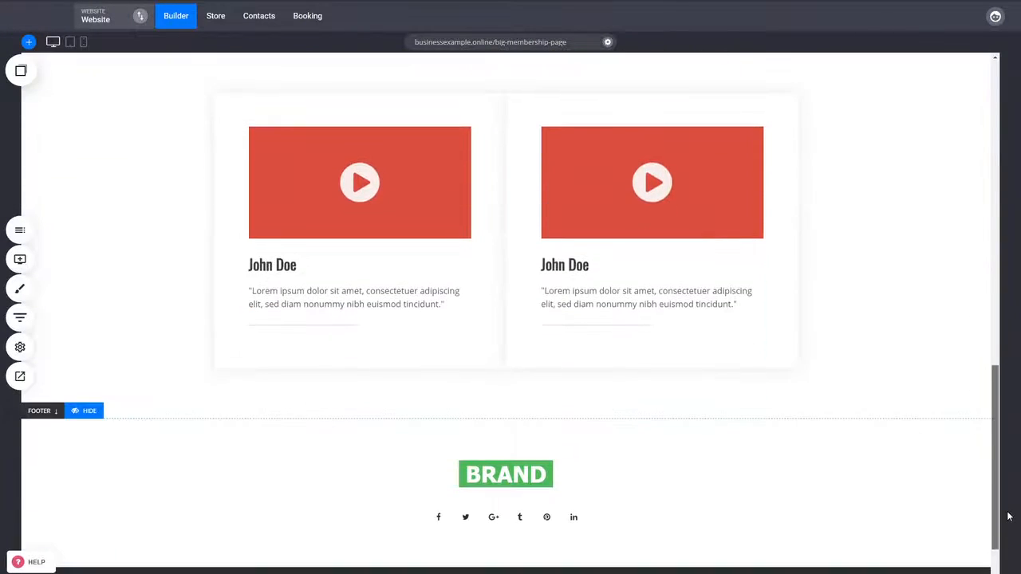
scroll(837, 367, up, 4)
scroll(834, 346, up, 5)
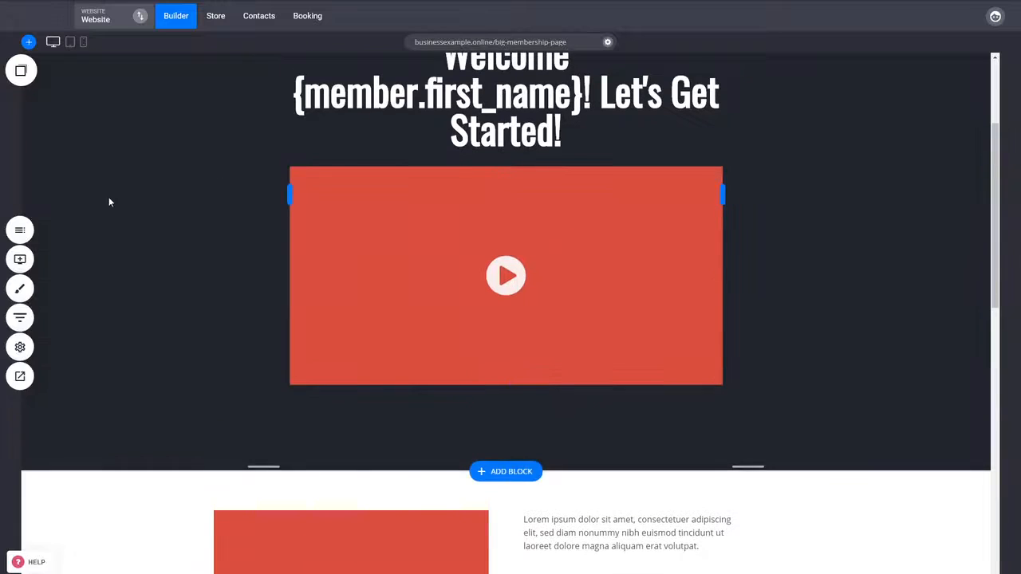
Start adding a new page and preview the Membership / Course template "Here's access to your files" with three file category columns.
click(20, 229)
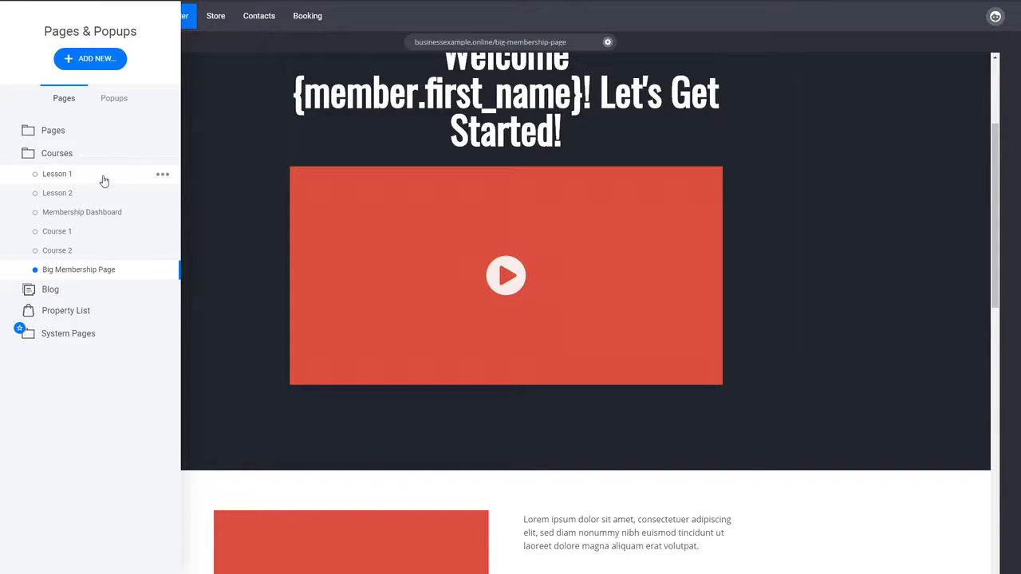
click(82, 63)
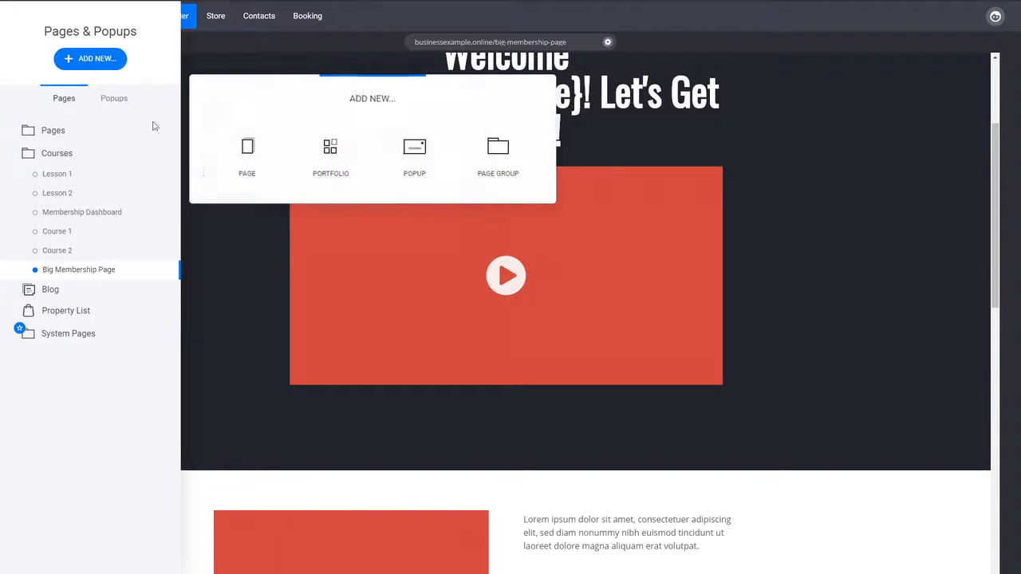
click(241, 159)
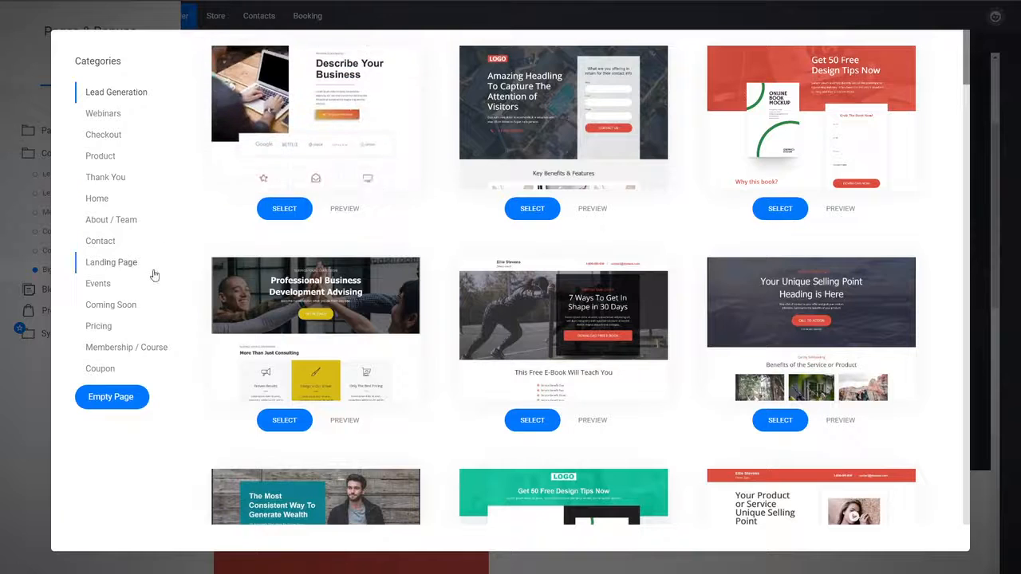
click(152, 348)
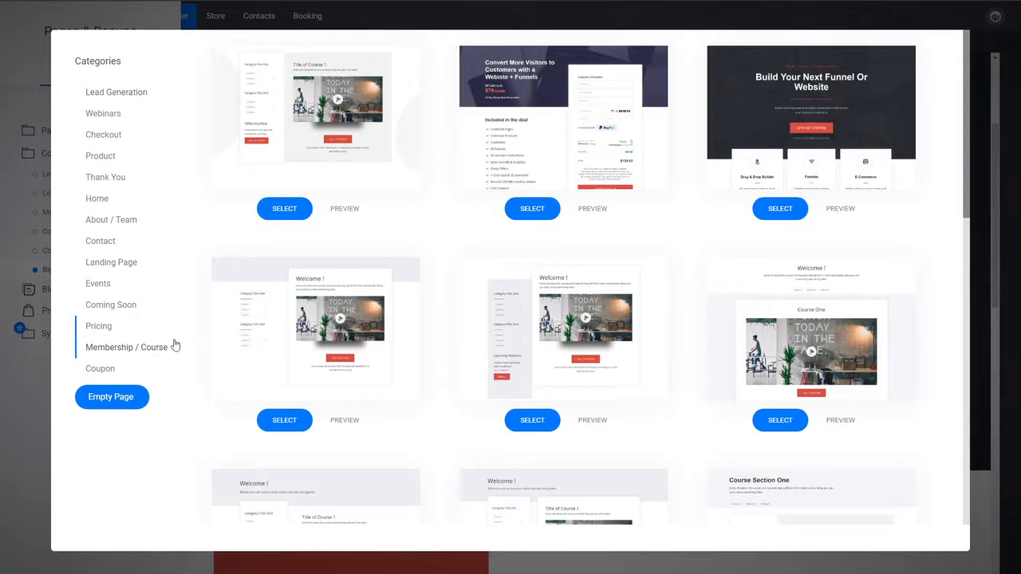
scroll(440, 231, down, 2)
scroll(440, 231, down, 8)
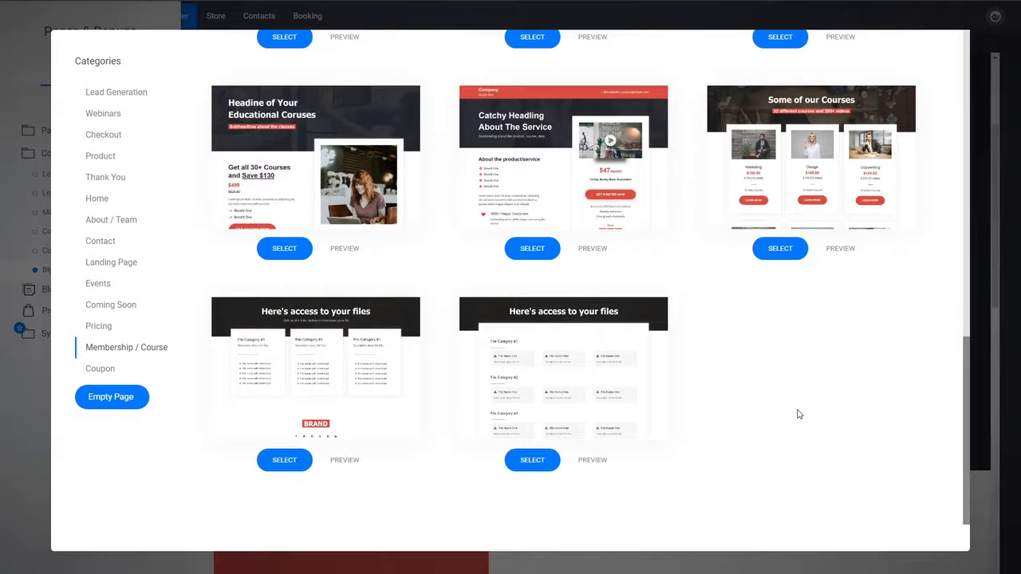
click(354, 461)
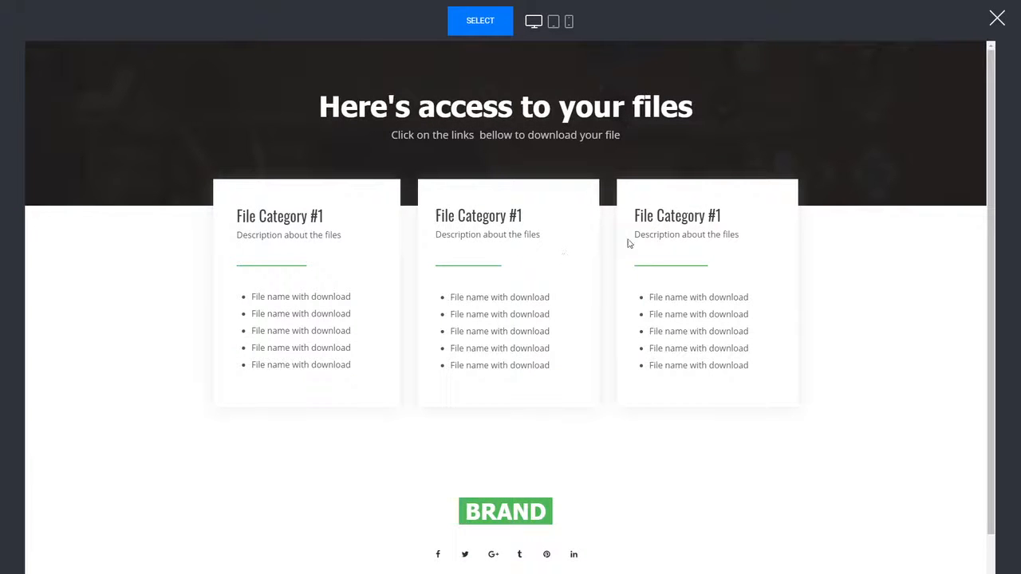
Add a page named "File Sharing" to the Courses group using the "Here's access to your files" template with three stacked file category rows.
click(996, 19)
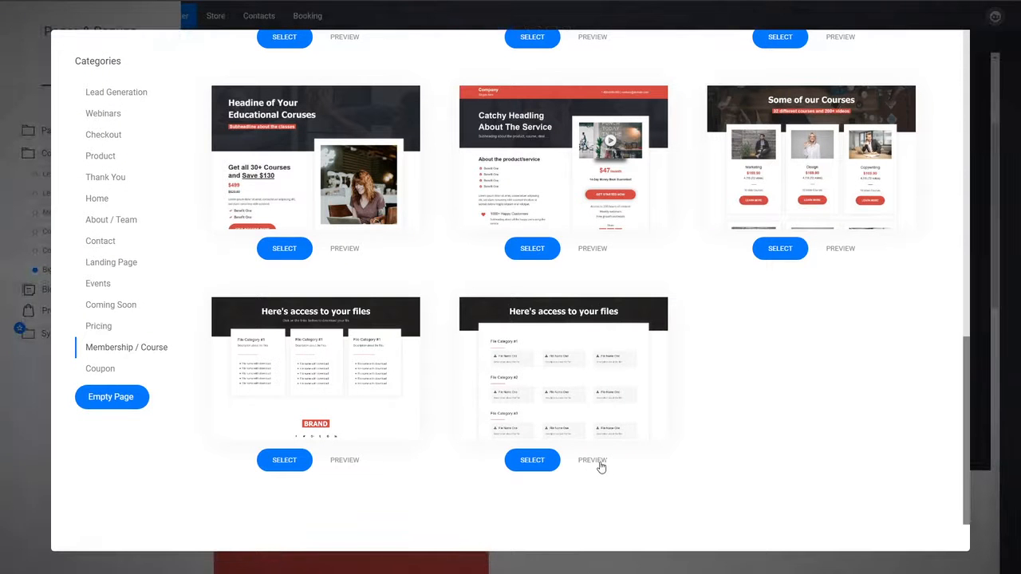
click(585, 367)
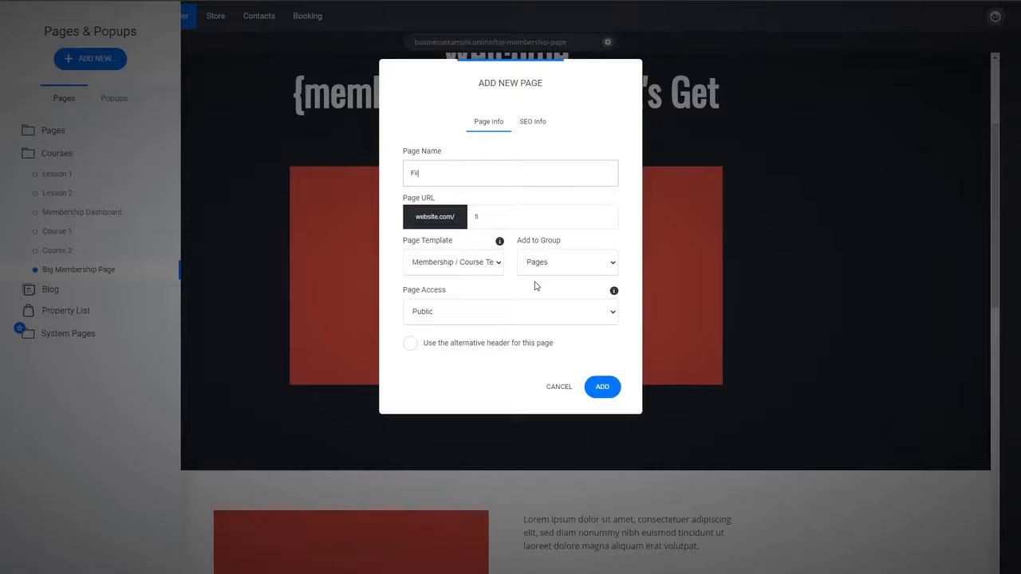
text(File Sharing)
click(602, 388)
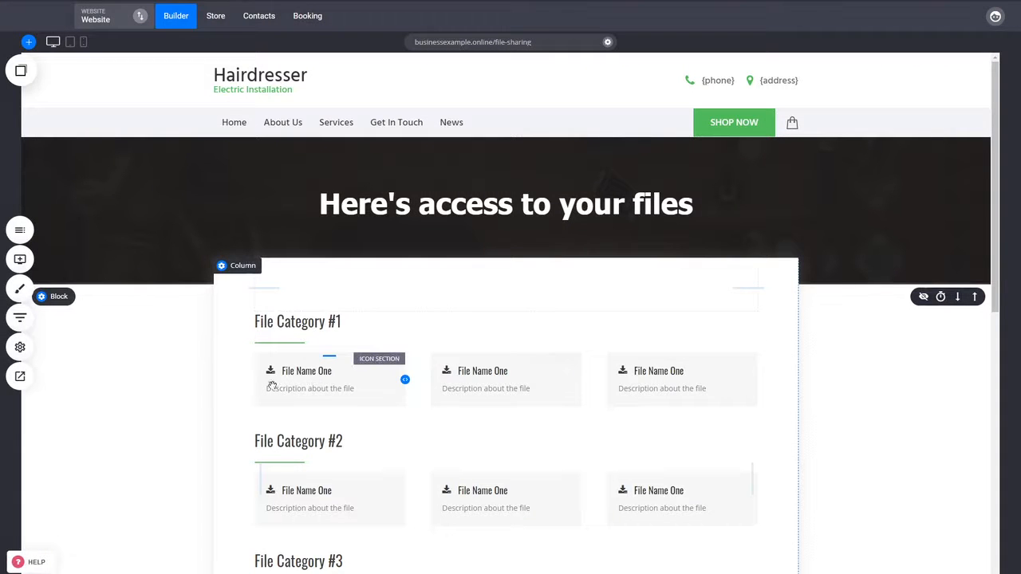
Examine the File link options for the first file name under File Category #1, leaving the link unset.
scroll(545, 224, down, 2)
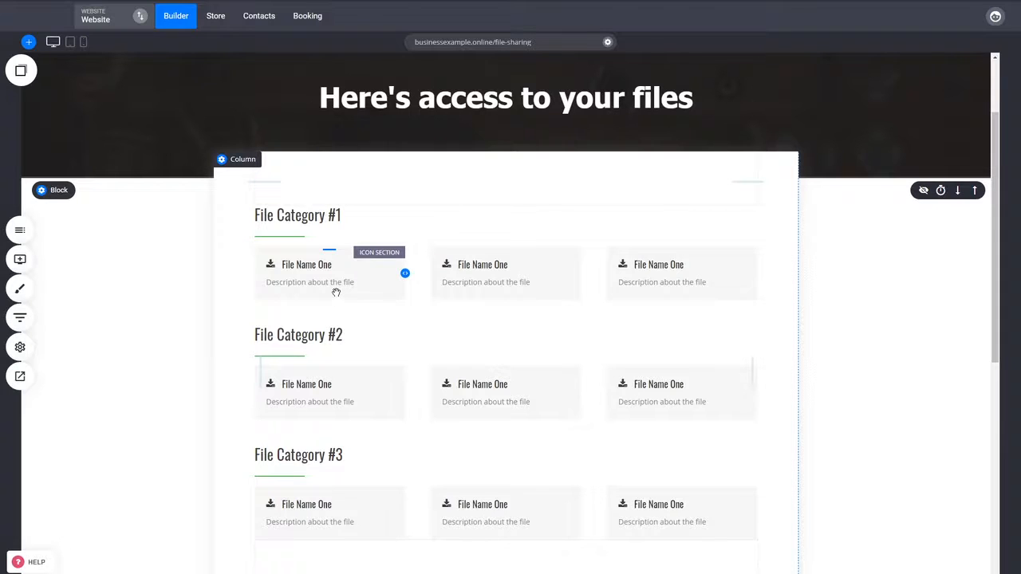
click(309, 268)
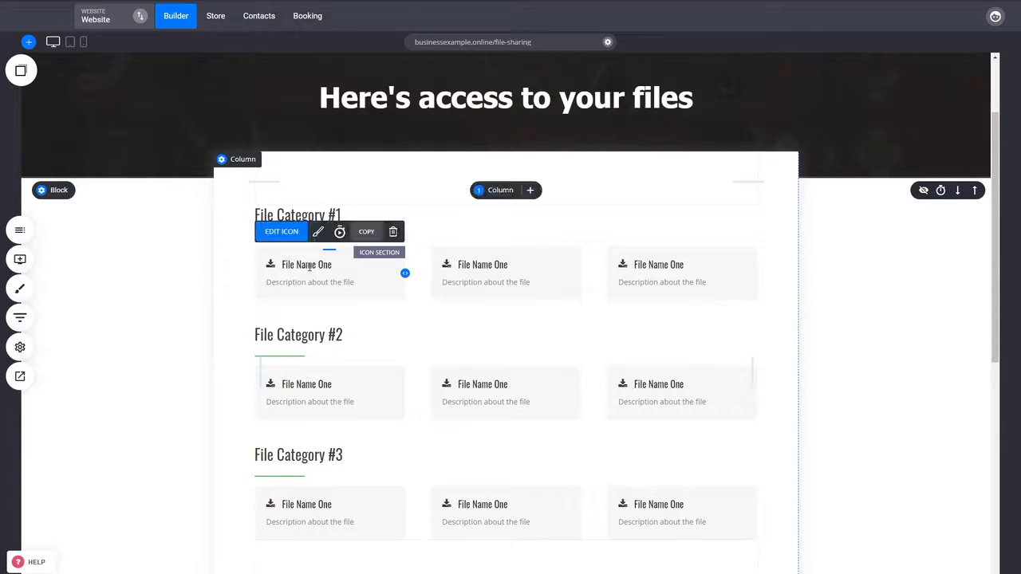
triple_click(310, 268)
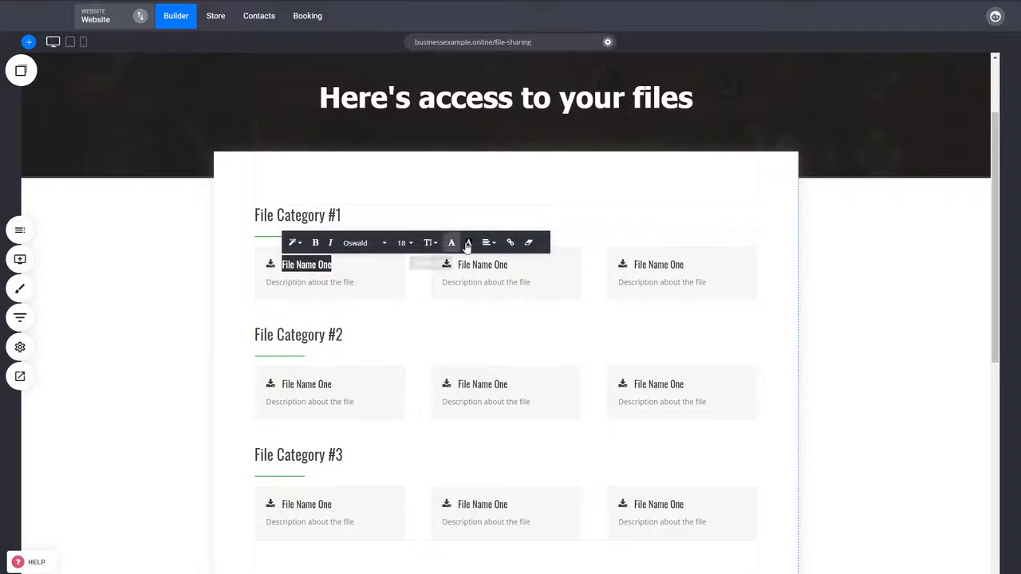
click(510, 242)
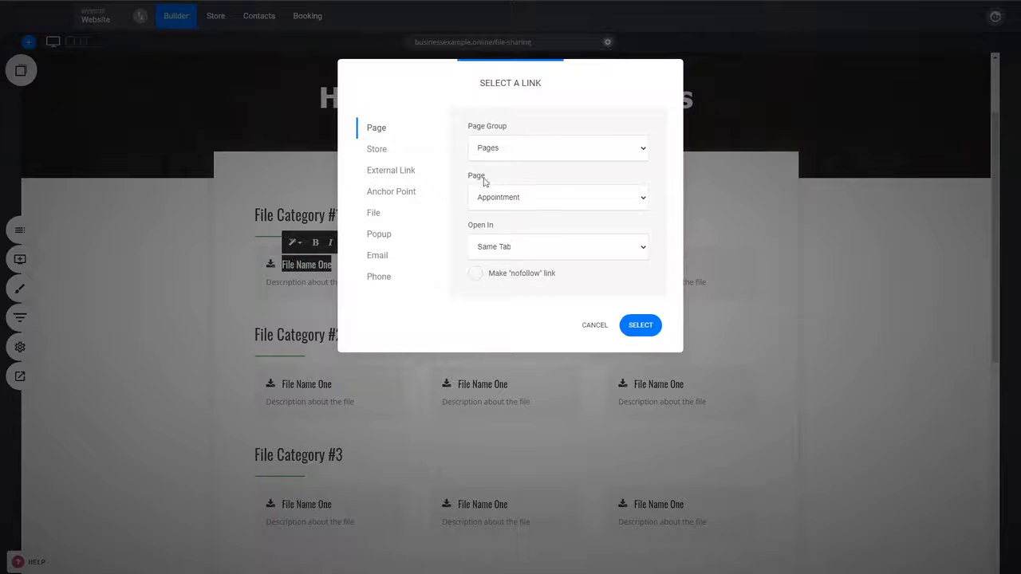
drag(507, 90, 660, 122)
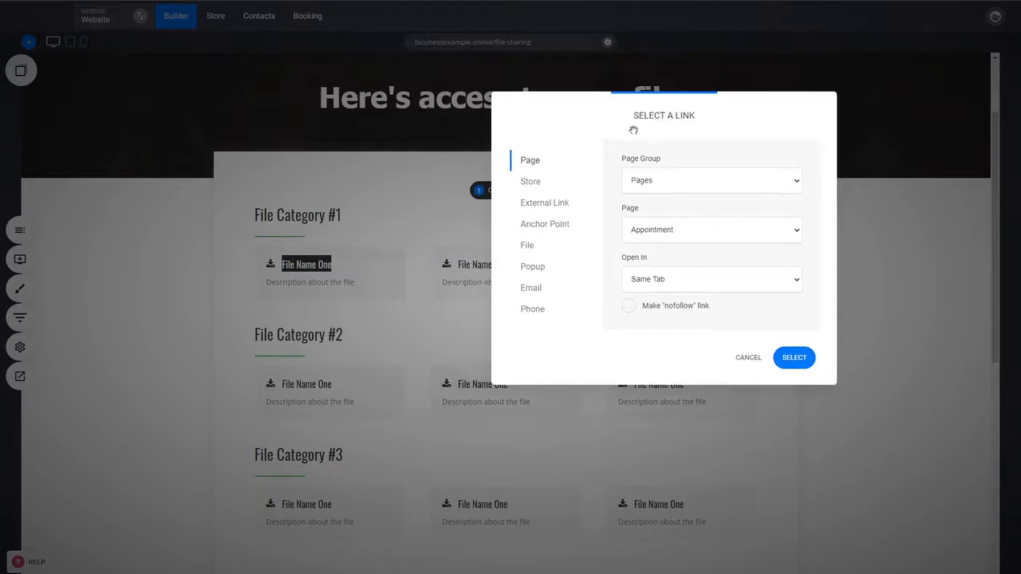
click(530, 249)
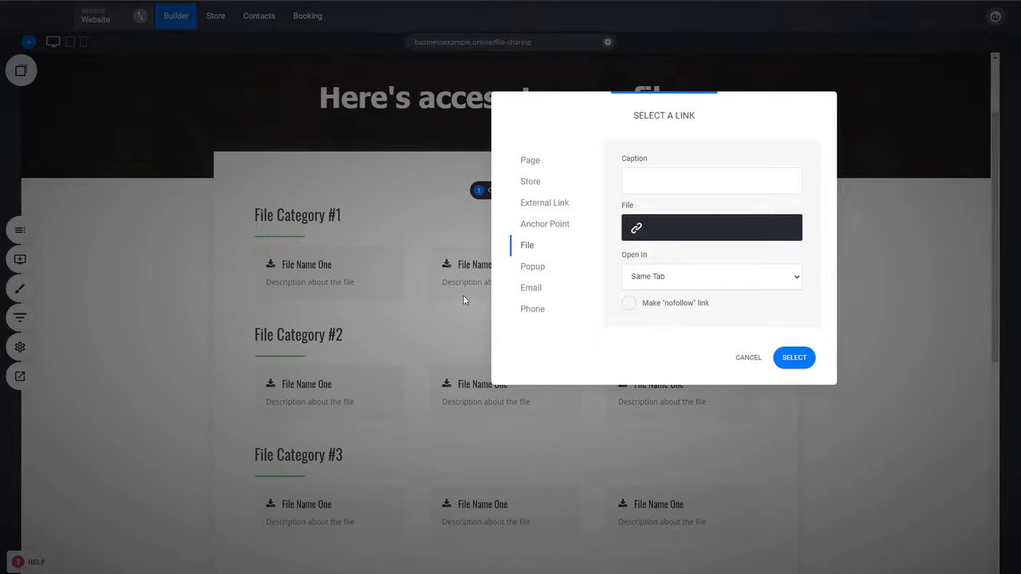
click(750, 361)
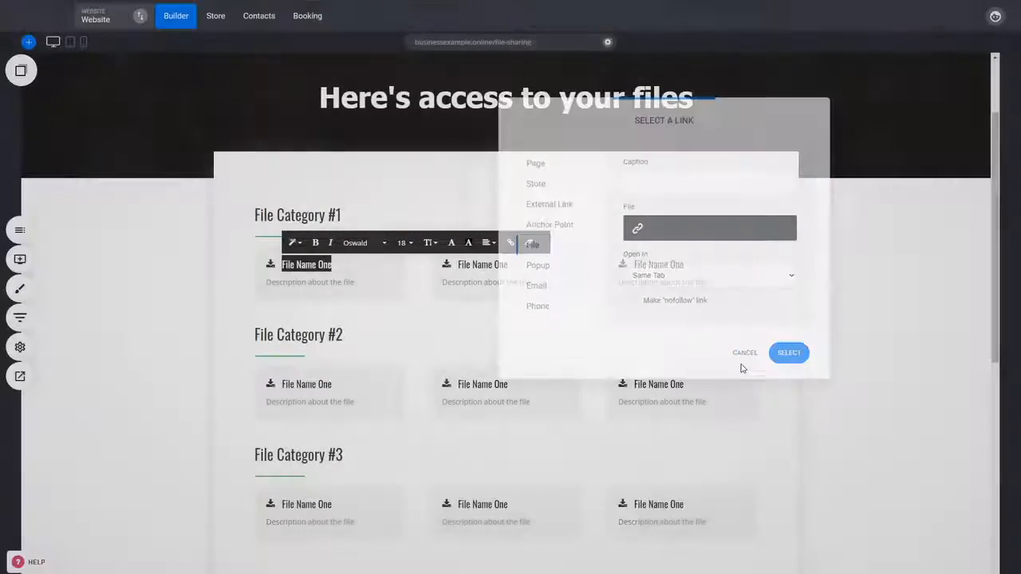
Examine the Popup and File link options for the second file name under File Category #1, leaving the link unset.
triple_click(472, 265)
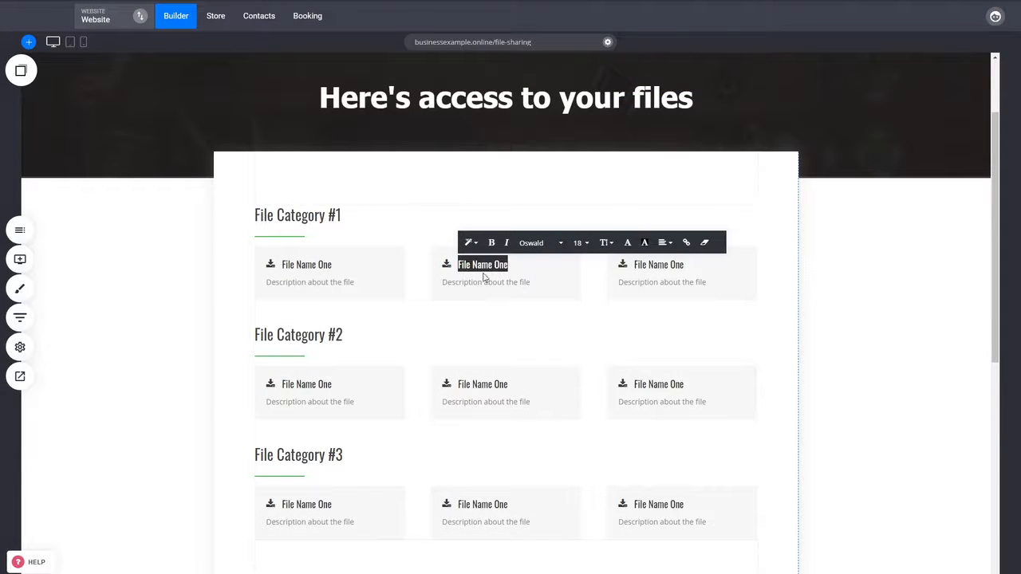
click(686, 242)
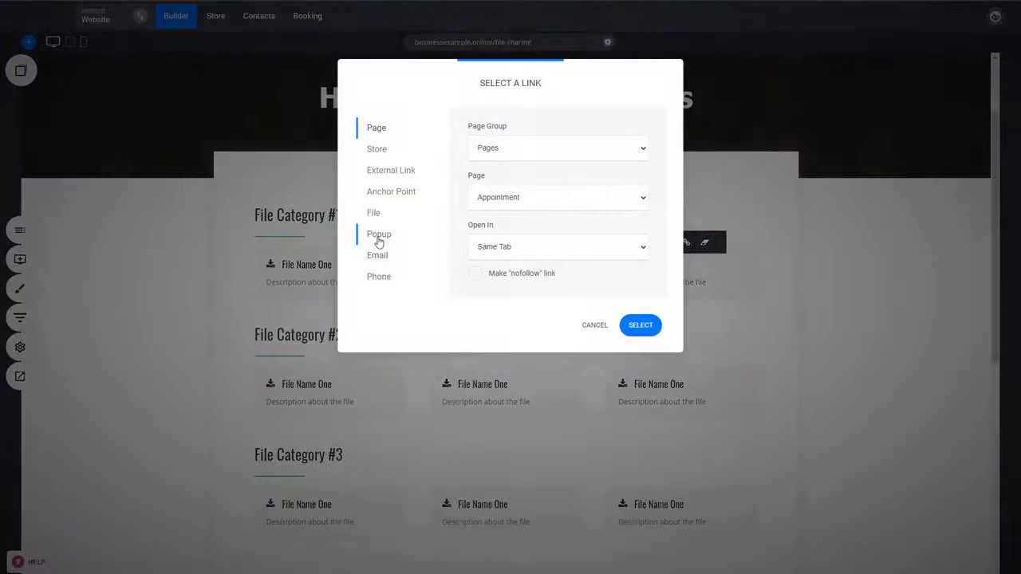
click(379, 239)
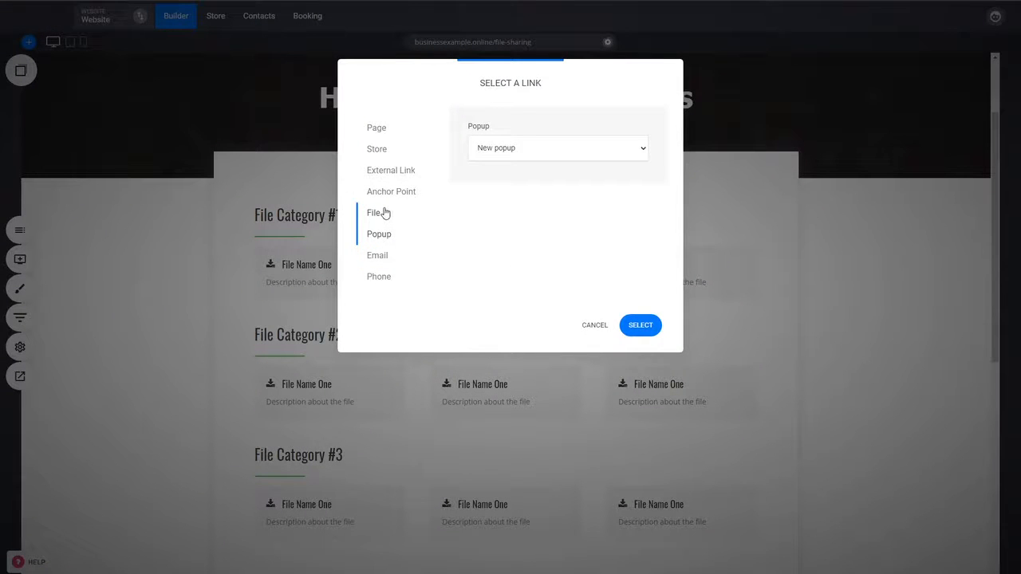
click(385, 213)
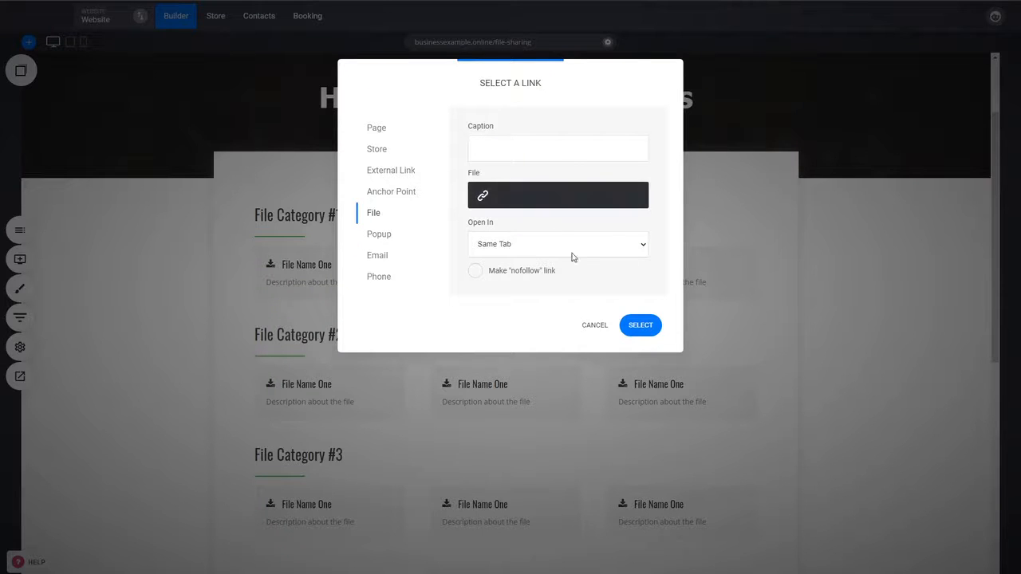
click(594, 325)
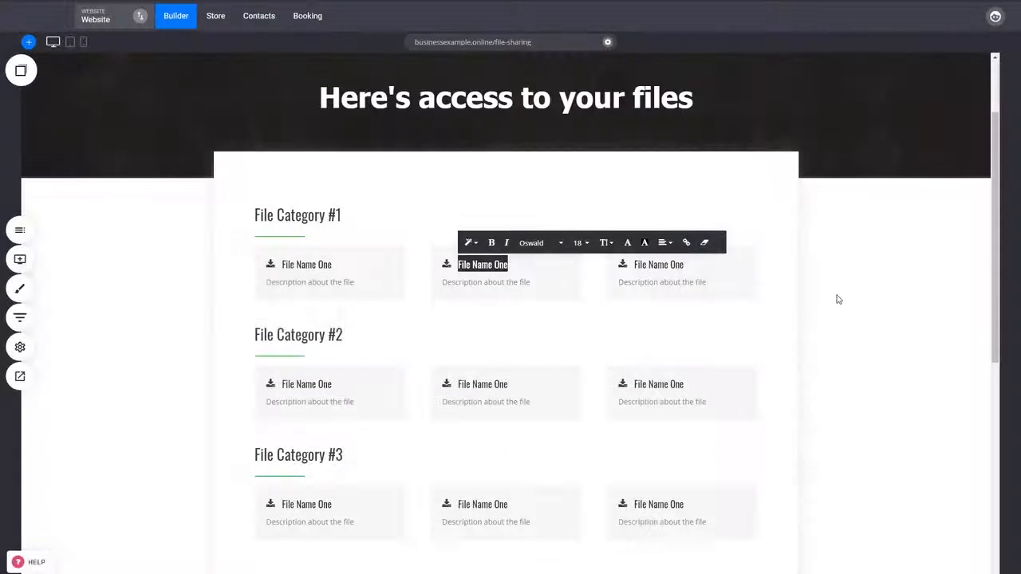
Browse the Membership / Course templates for a new page and close the template gallery without adding one.
click(20, 229)
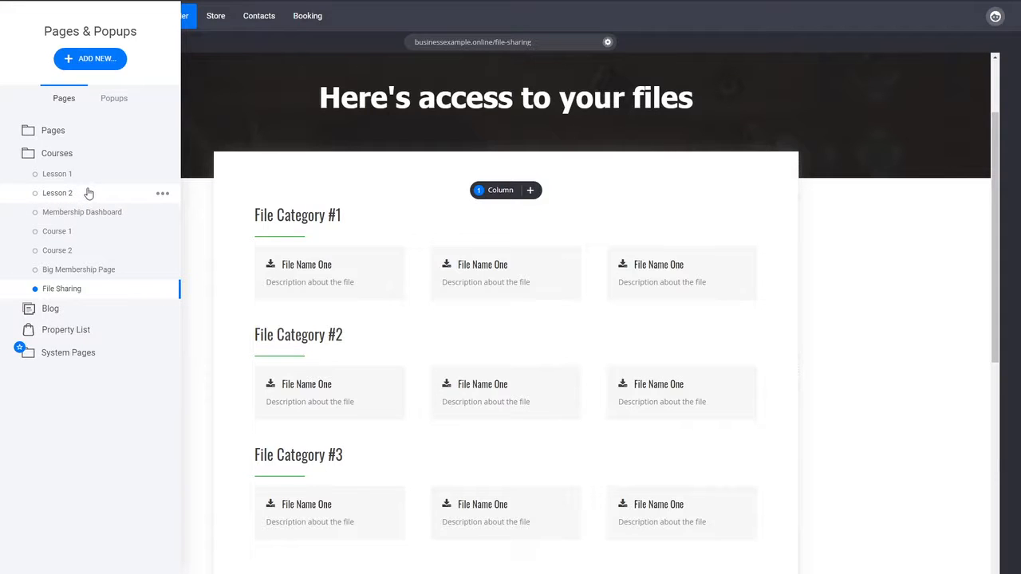
click(85, 60)
click(242, 141)
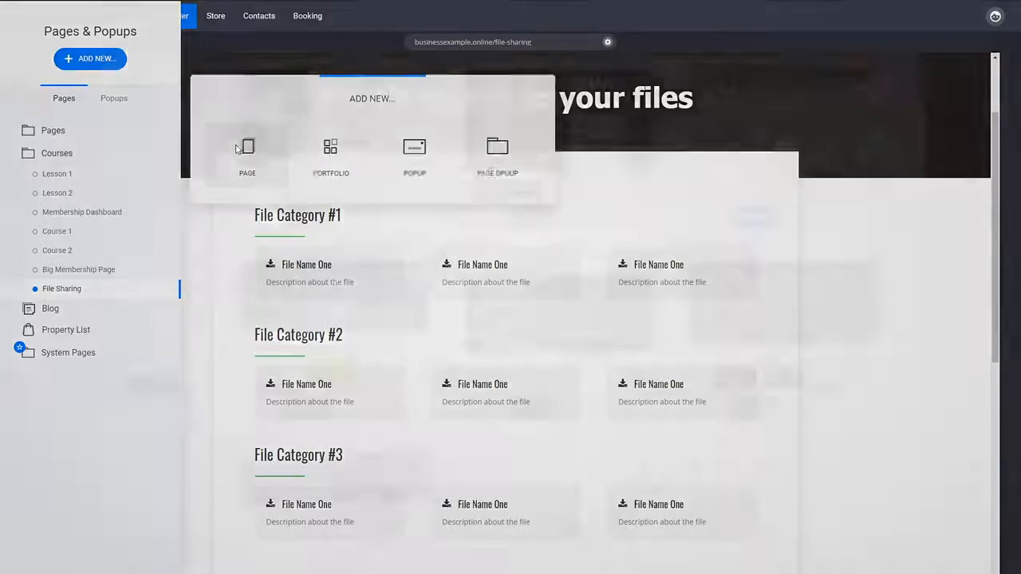
click(126, 347)
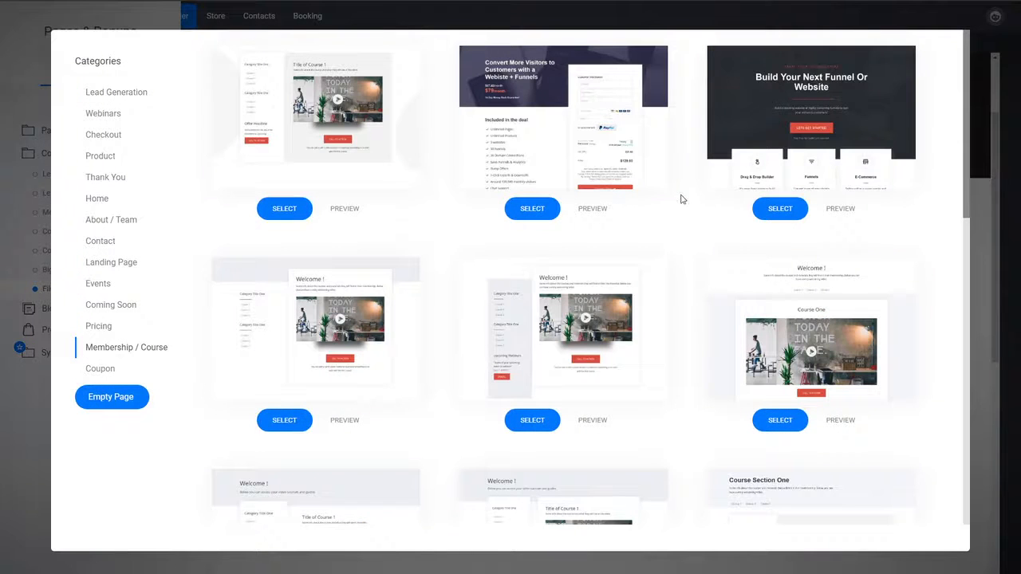
scroll(680, 261, down, 5)
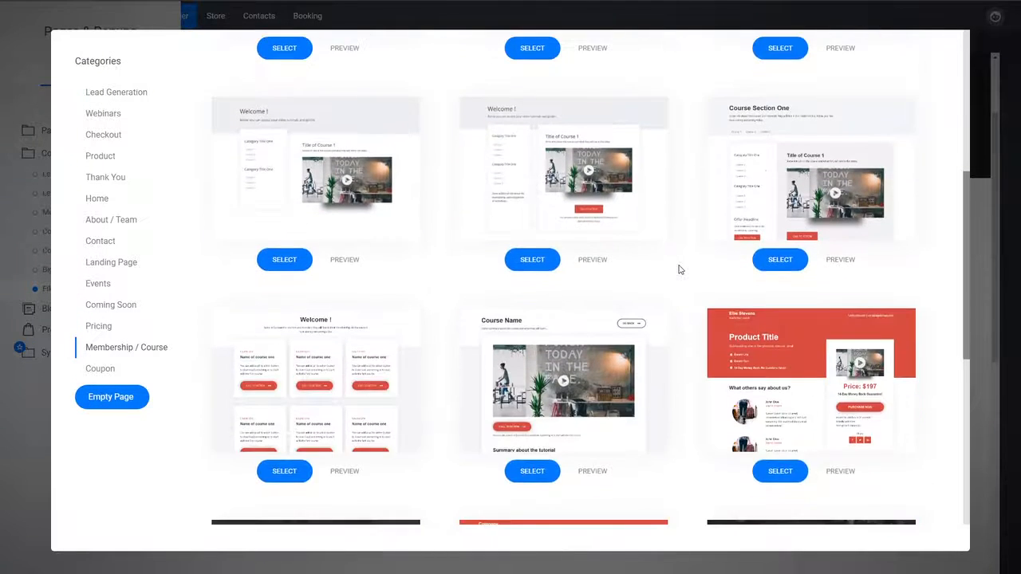
click(10, 129)
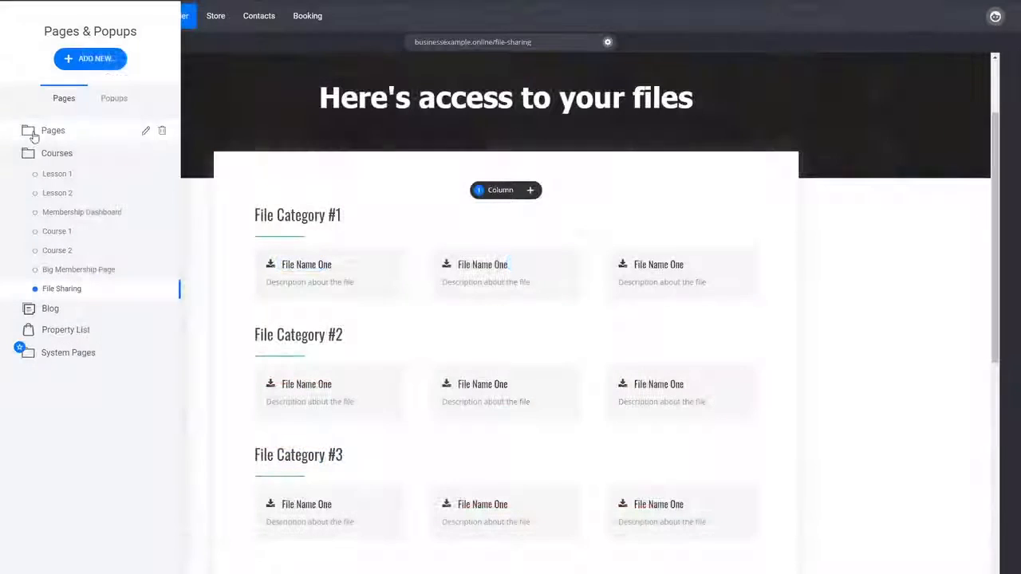
Open the Lesson 2 page from the Courses group to view its layout, and bring up the page list again.
click(106, 198)
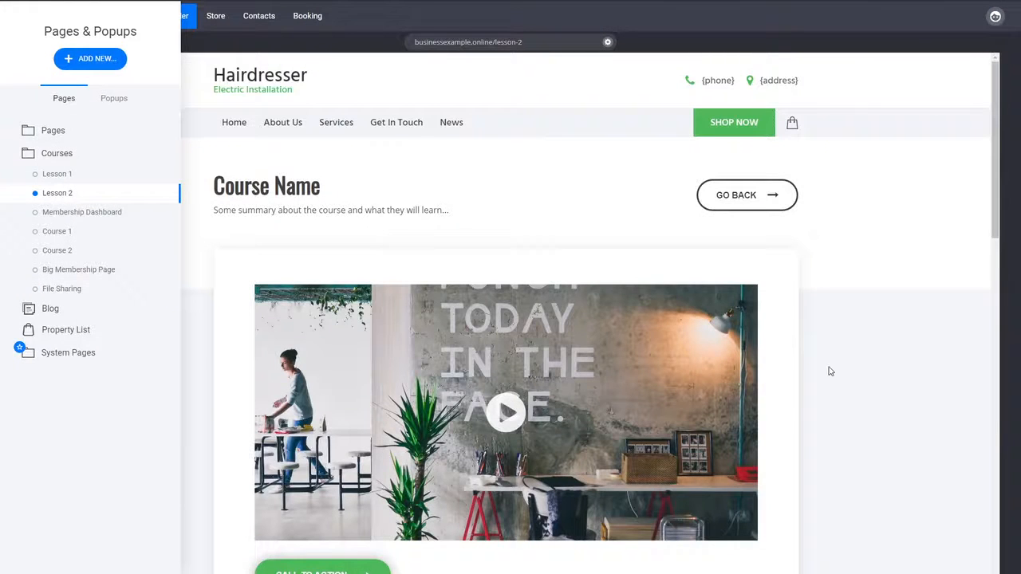
click(830, 371)
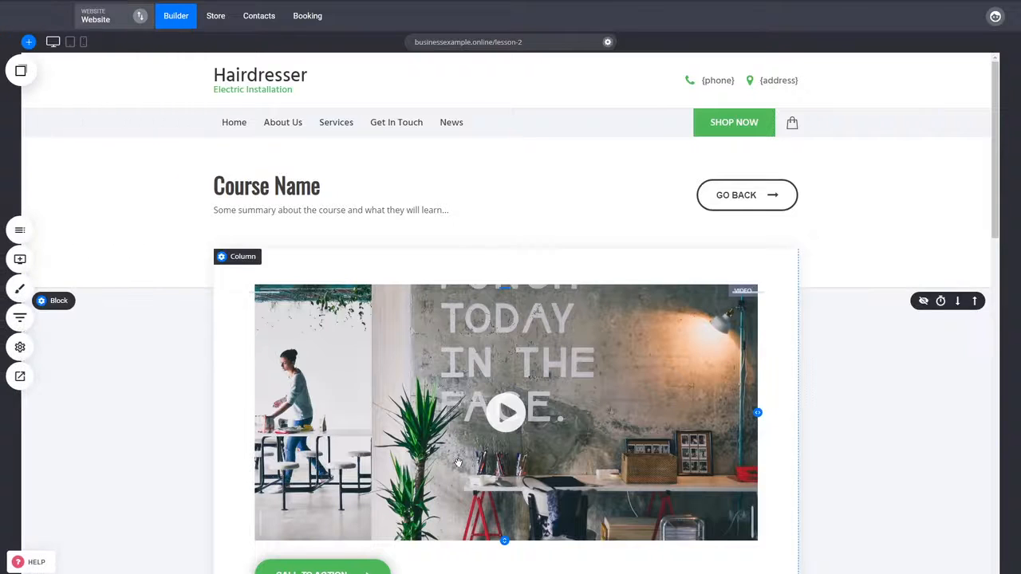
click(18, 236)
click(846, 373)
click(22, 231)
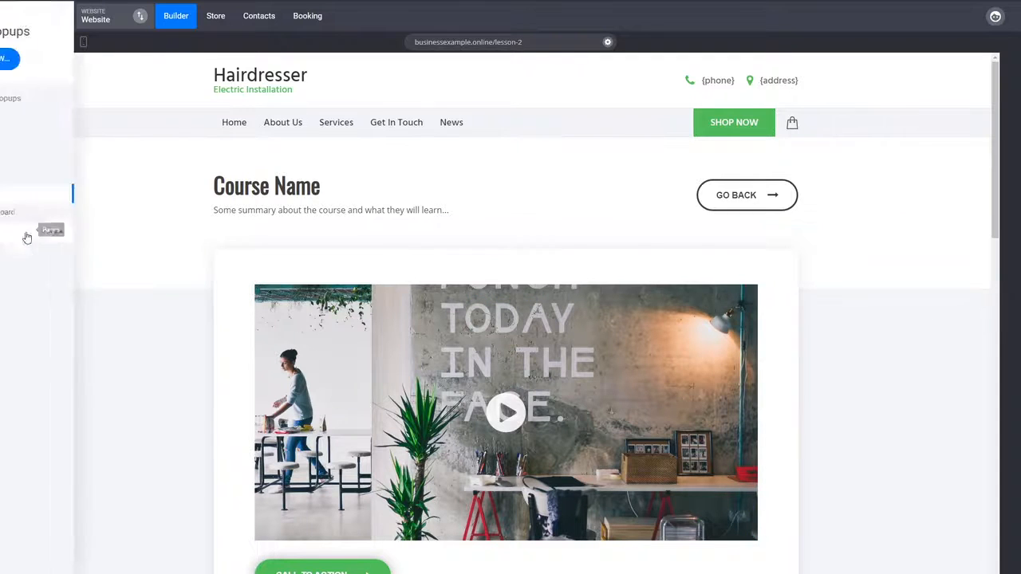